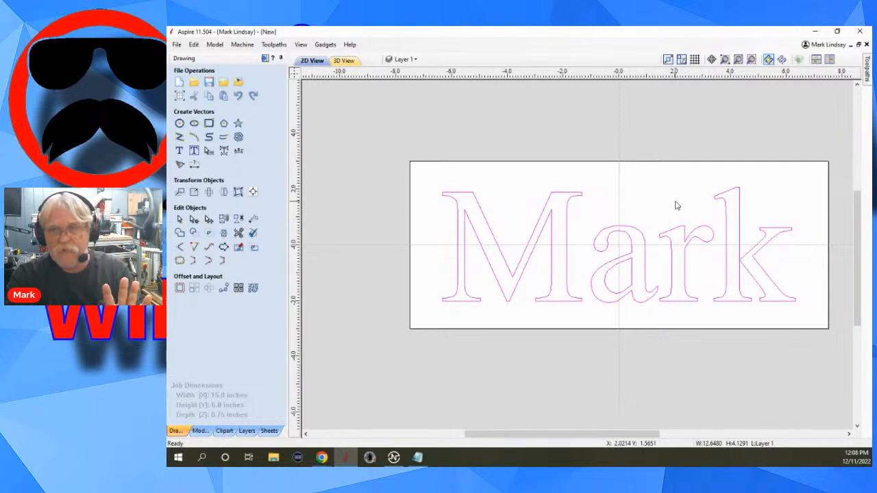
left_click(677, 206)
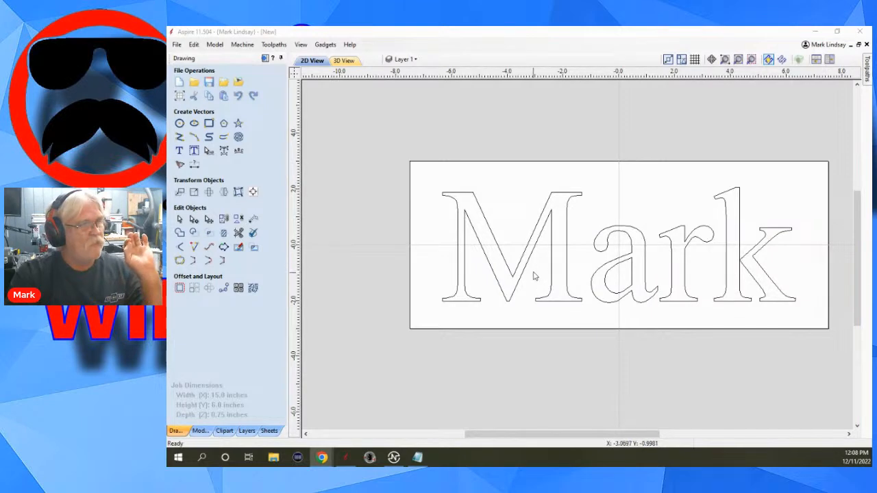
left_click(590, 190)
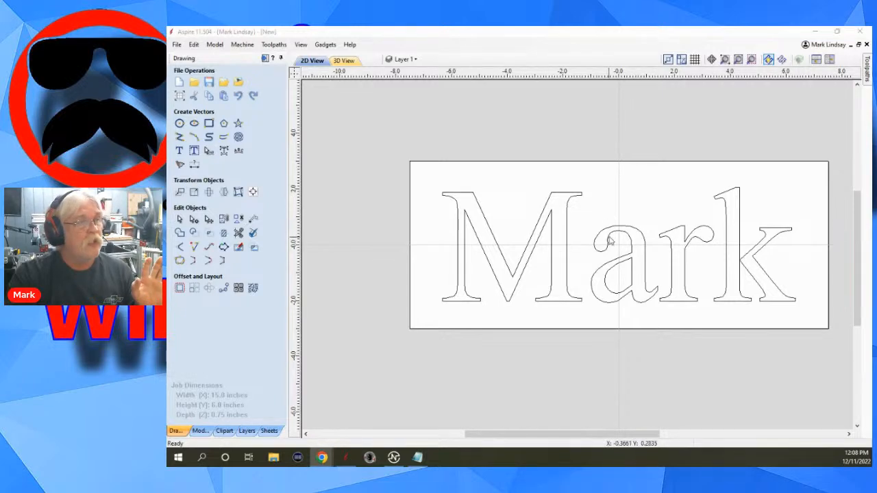
left_click(646, 222)
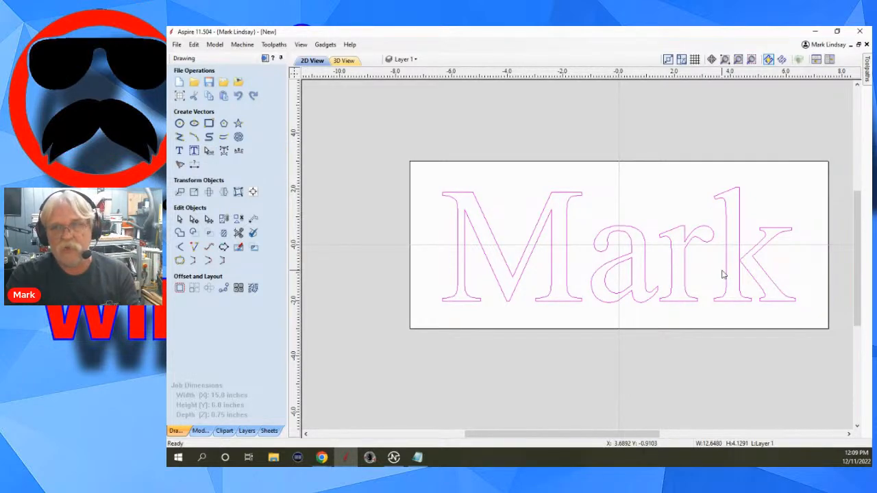
Convert the name text to curves and check that the letter M can be selected on its own.
right_click(495, 239)
left_click(573, 343)
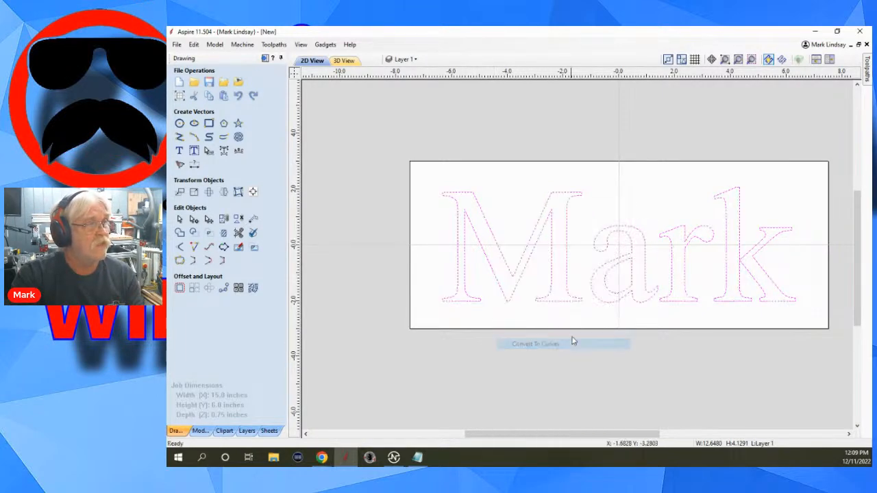
left_click(643, 200)
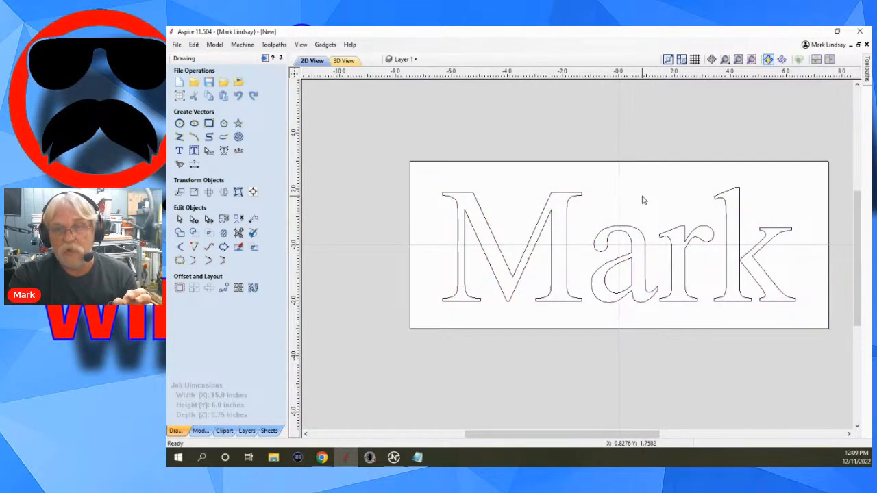
left_click(581, 193)
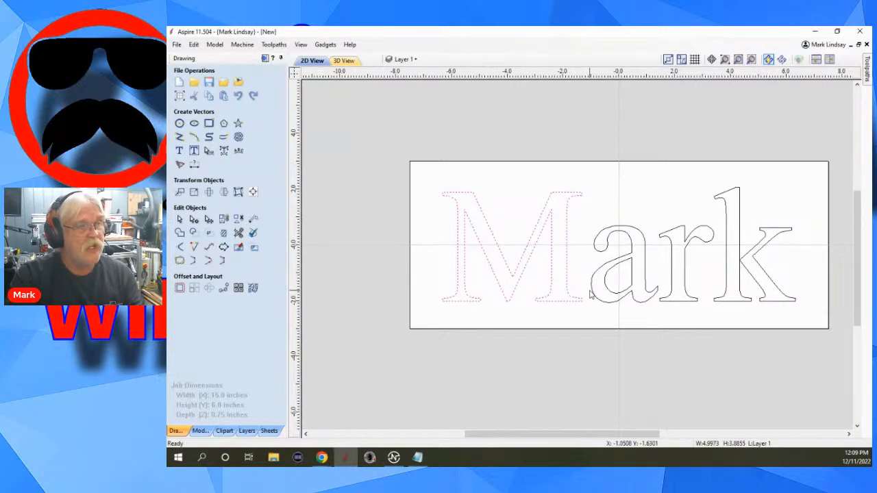
left_click(656, 210)
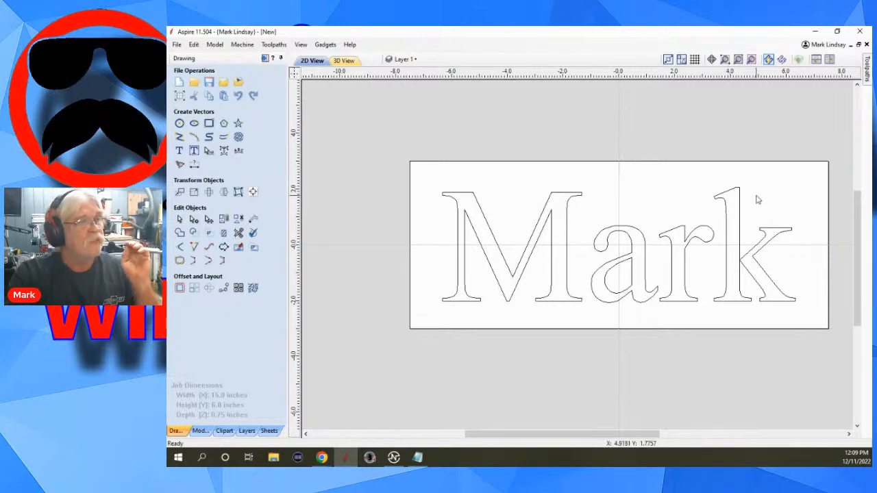
Undo the text's conversion to curves.
left_click(195, 44)
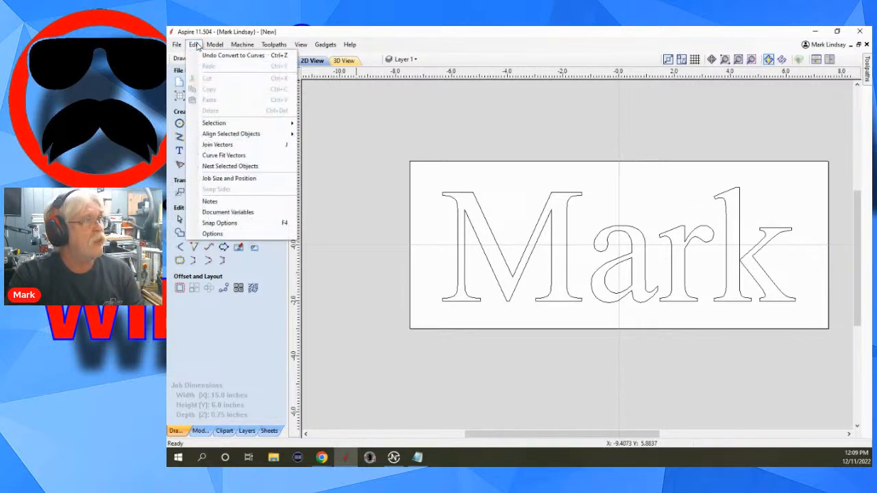
left_click(254, 56)
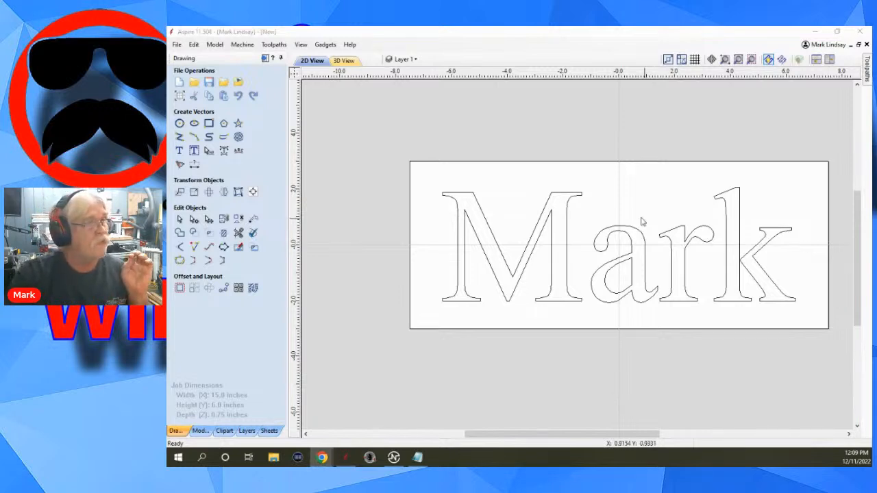
Calculate a V-Carve toolpath on the name text using the V-Bit 90 Degree 0.5625 inches, without updating the tool database.
left_click(587, 190)
left_click(546, 222)
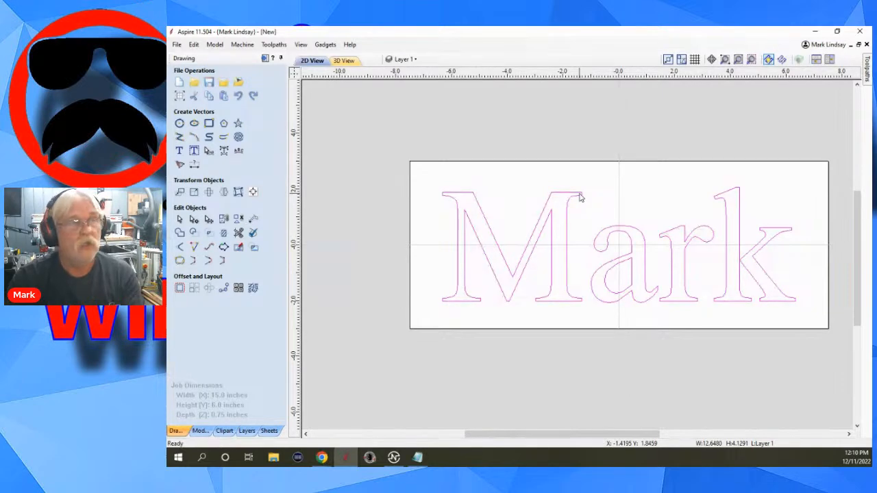
left_click(264, 59)
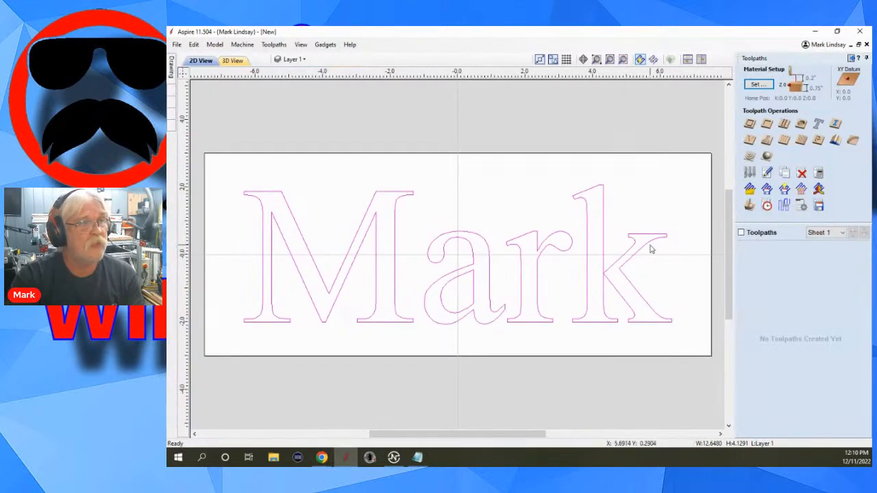
left_click(750, 141)
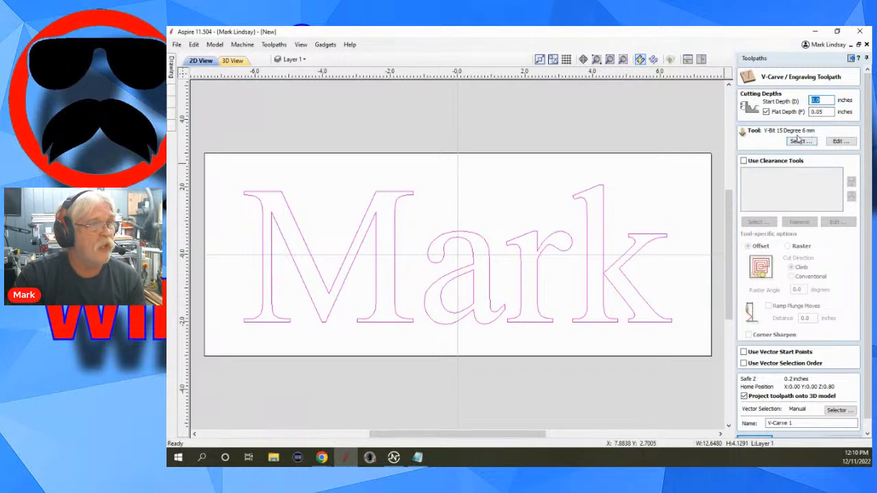
left_click(800, 141)
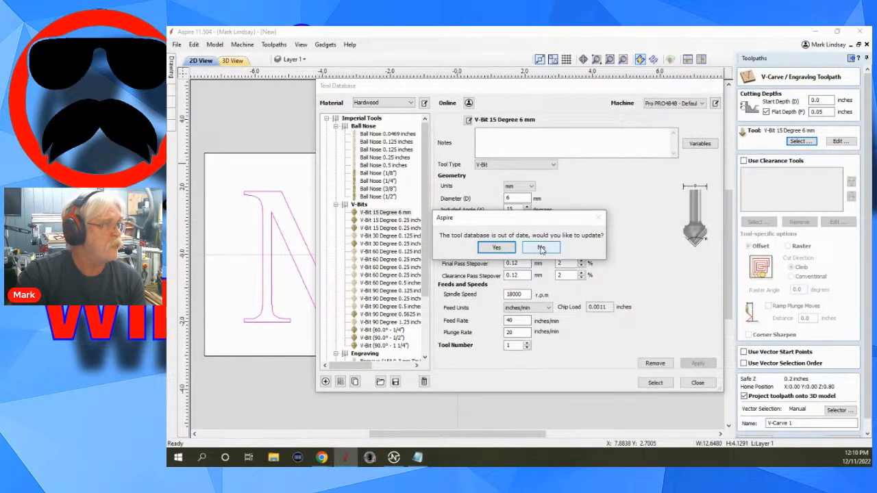
left_click(541, 249)
scroll(408, 281, "down", 1)
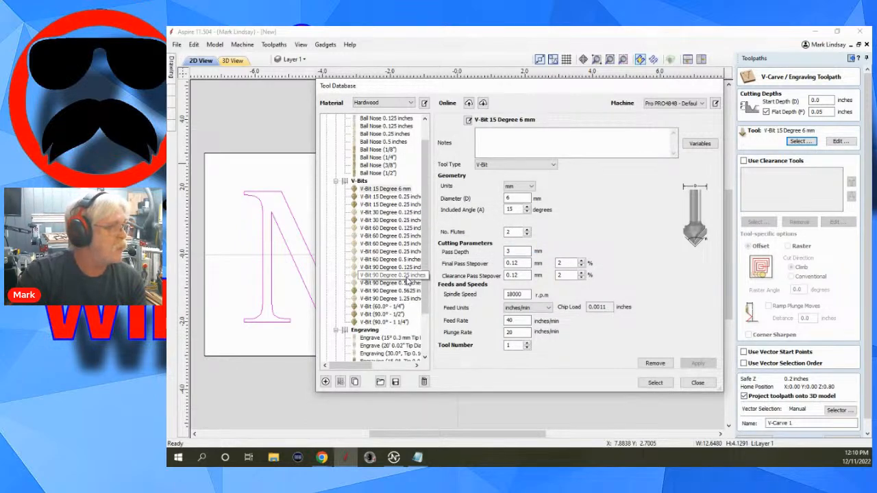
left_click(420, 291)
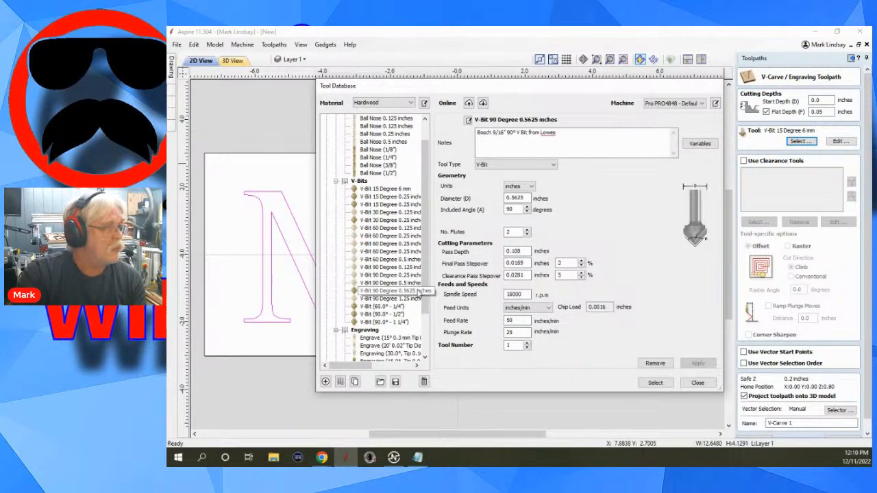
left_click(654, 382)
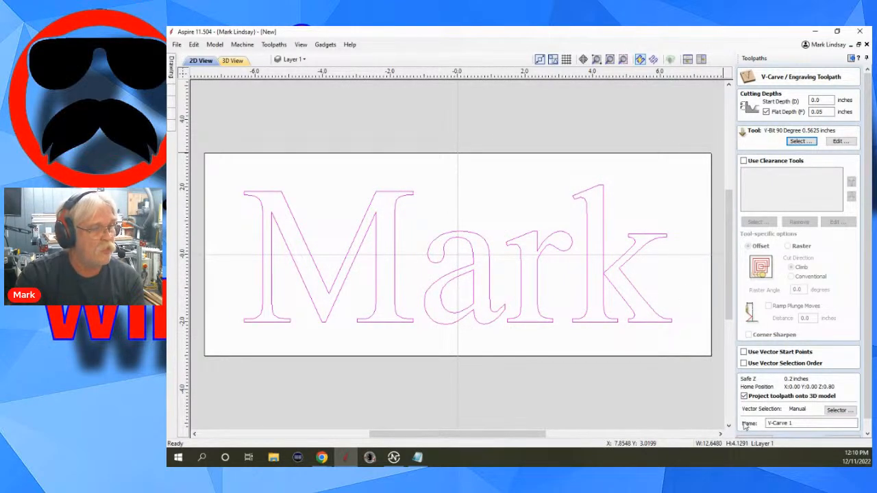
scroll(744, 426, "down", 1)
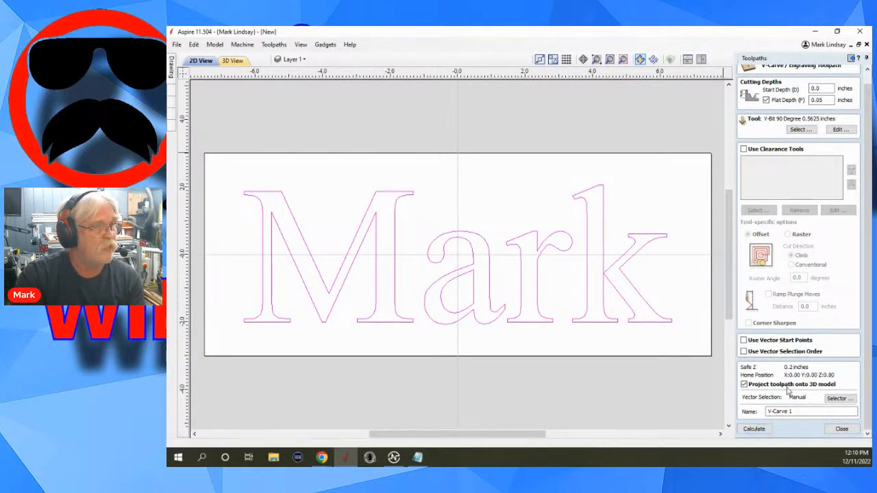
left_click(754, 430)
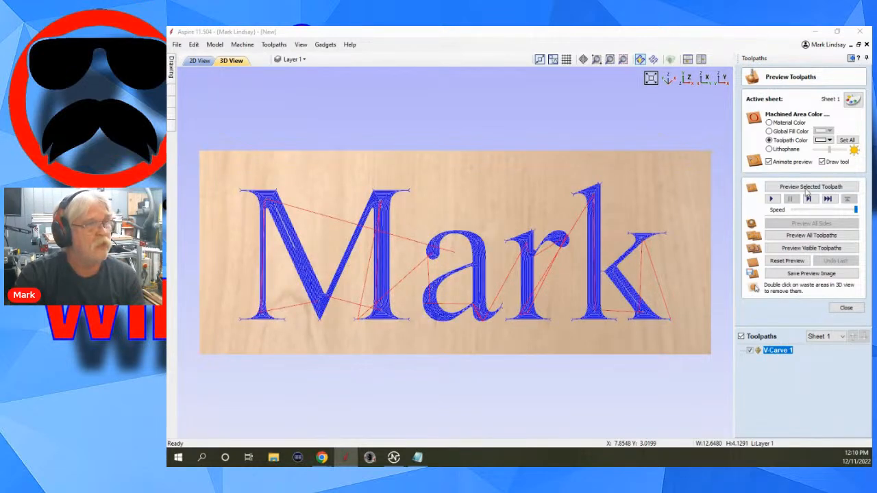
Set the V-Carve toolpath color to black, preview the selected toolpath in 3D, and close the preview.
left_click(830, 141)
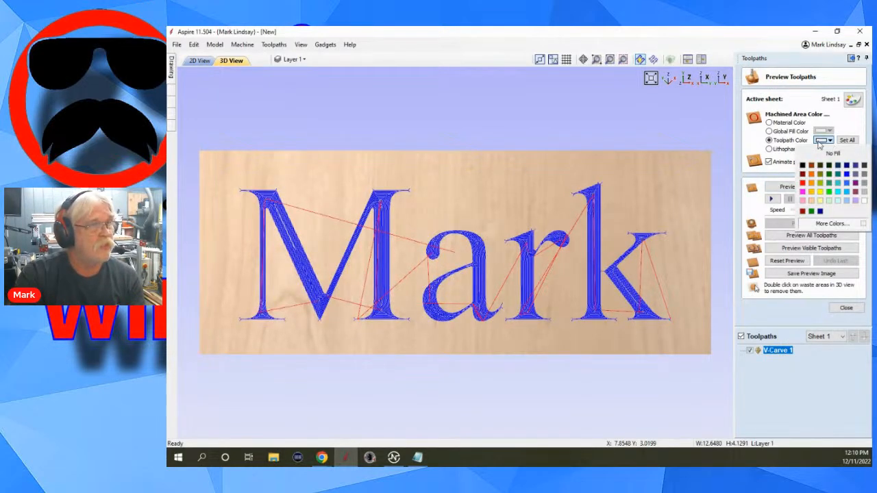
left_click(802, 165)
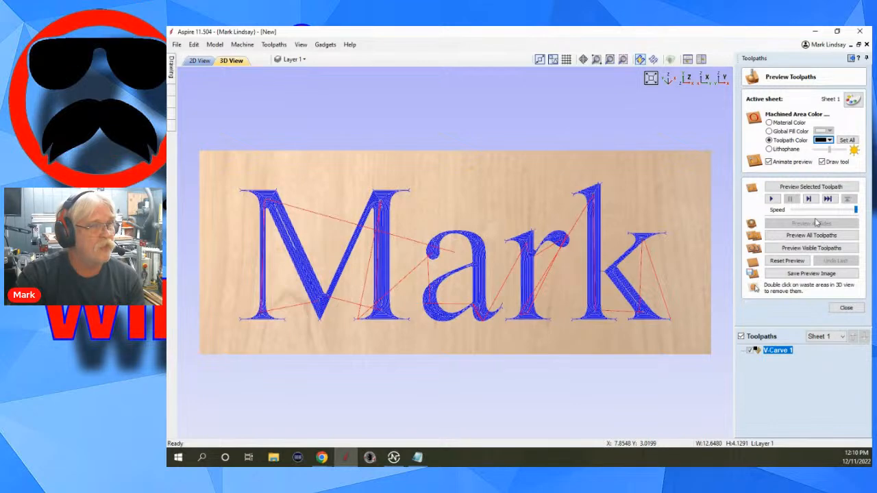
left_click(808, 185)
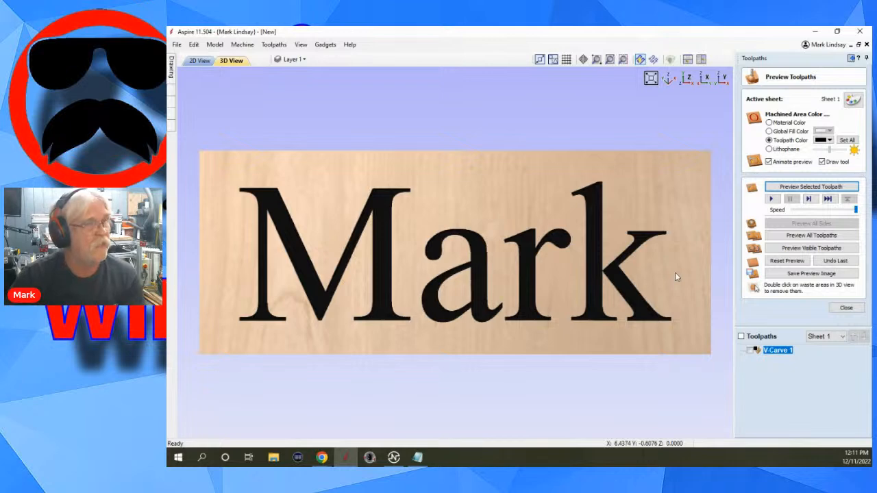
left_click_drag(607, 327, 630, 294)
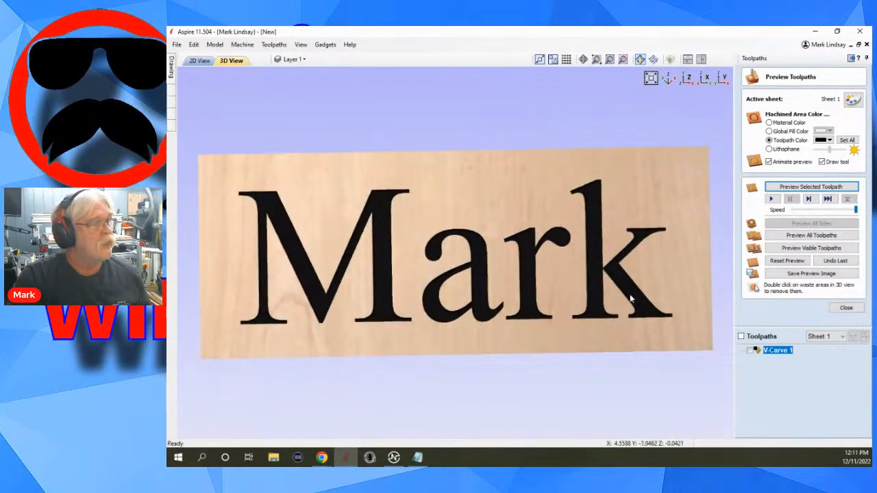
left_click(847, 308)
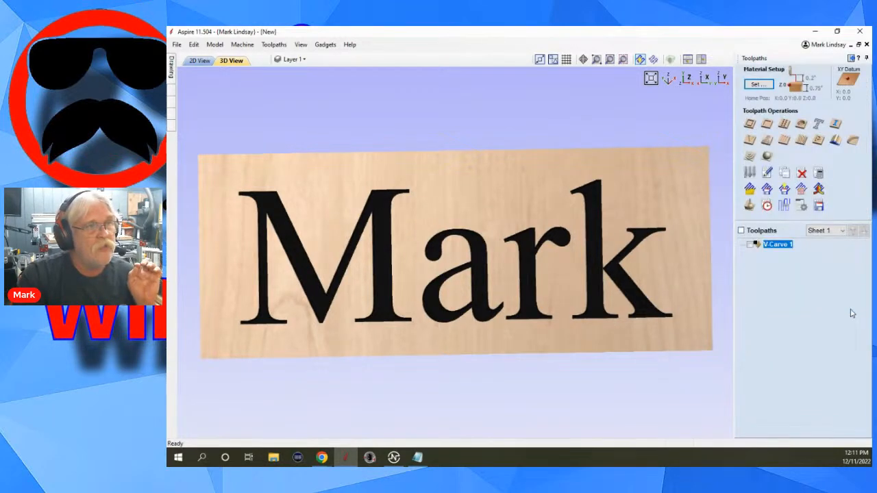
Return to the 2D drawing and convert the name text to curves.
left_click(854, 59)
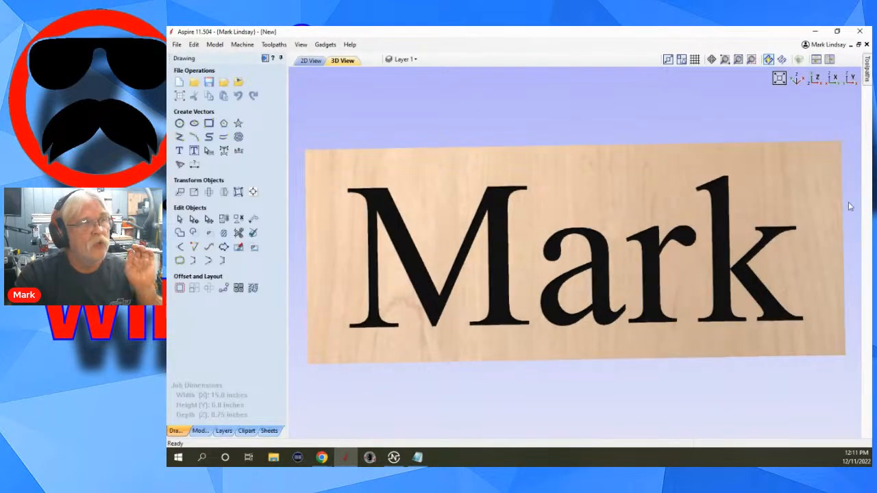
left_click(311, 61)
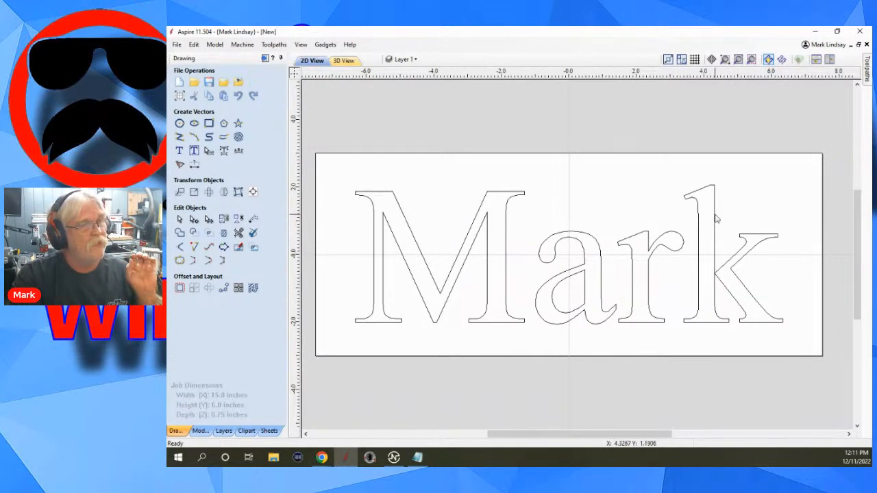
left_click(683, 259)
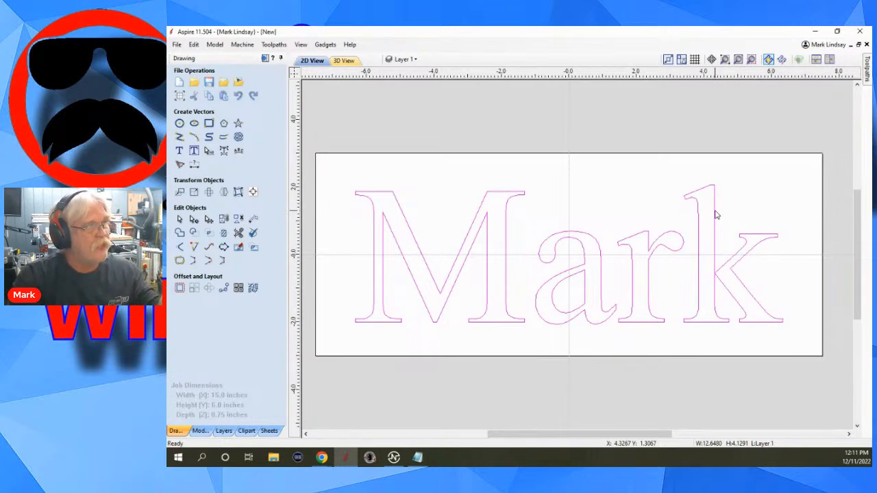
right_click(724, 270)
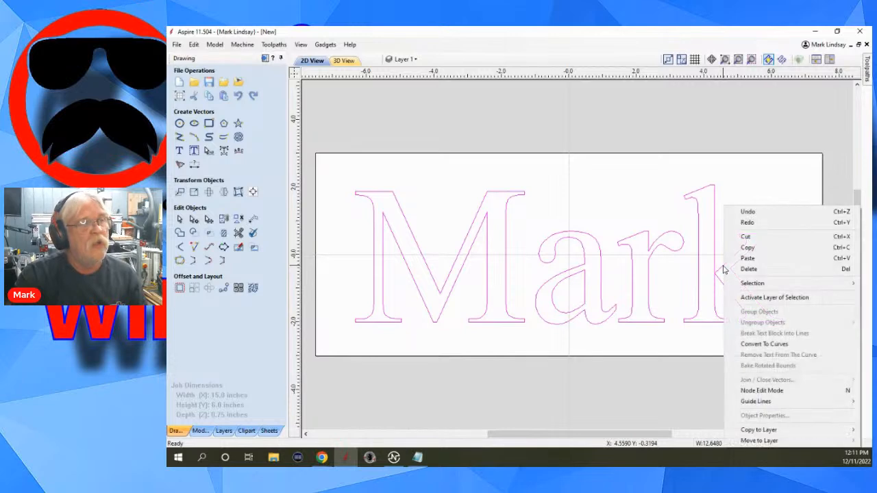
left_click(775, 344)
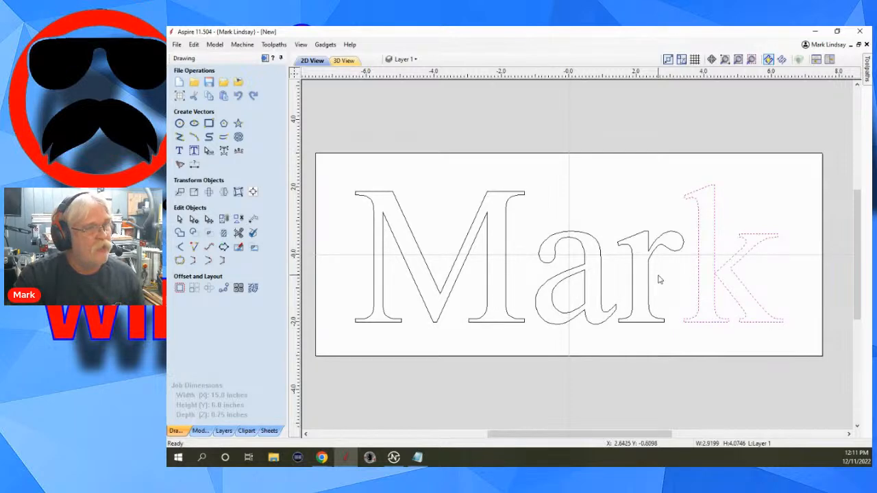
Examine the letters as separate vectors, comparing the outer outline of the a with its inner loop.
left_click(649, 307)
left_click(688, 352)
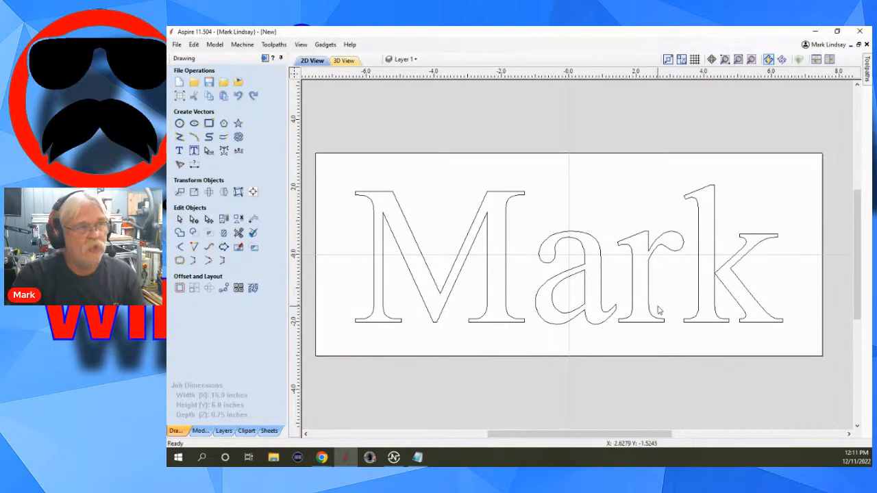
left_click(604, 270)
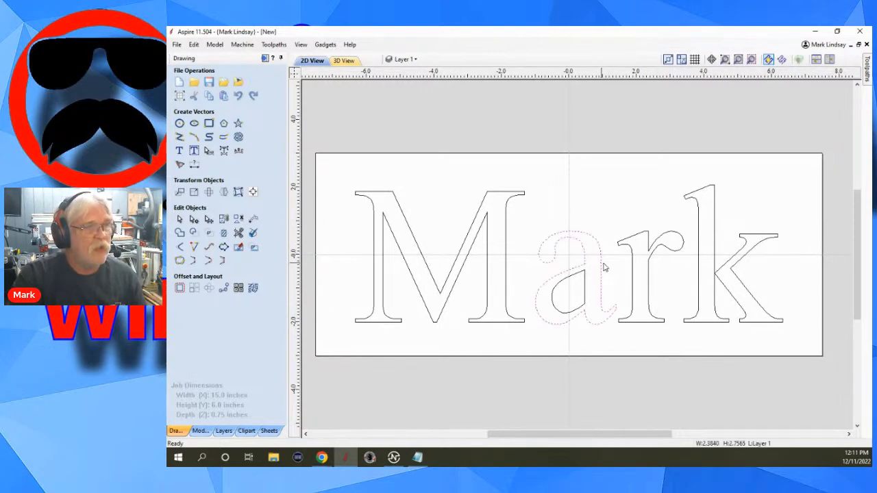
scroll(566, 321, "up", 2)
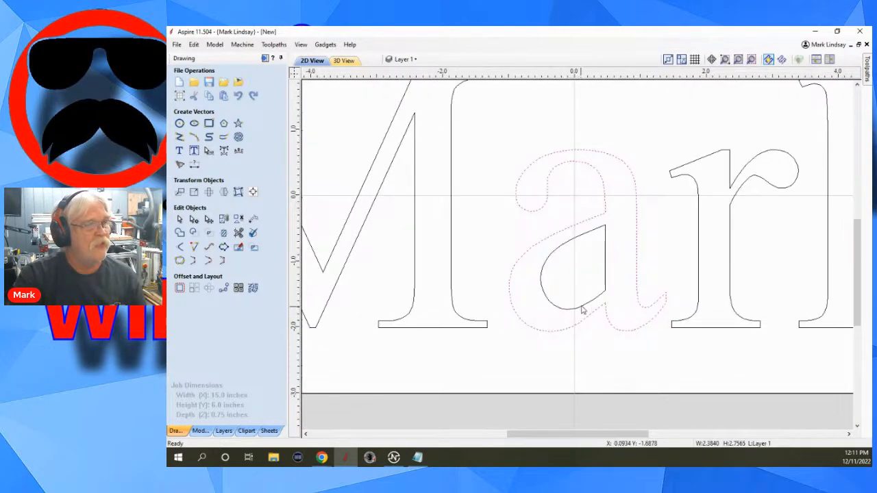
left_click(703, 362)
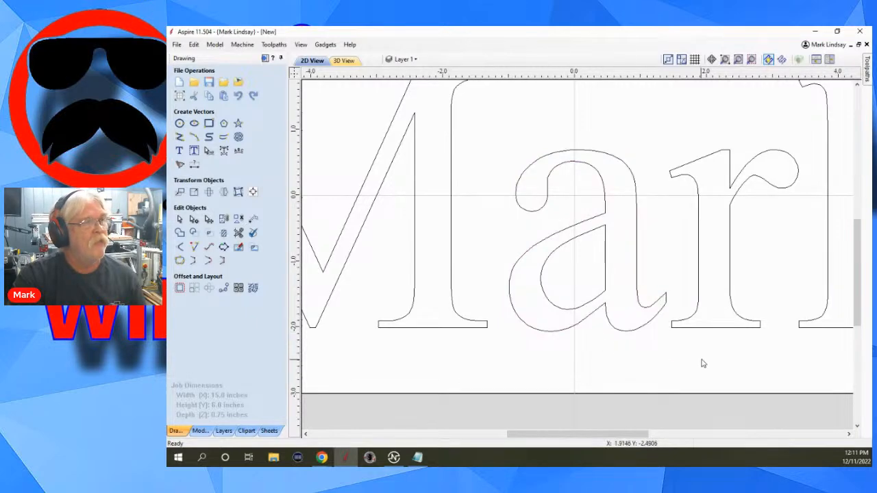
Select all the letter outlines and combine them into one group.
scroll(719, 348, "down", 3)
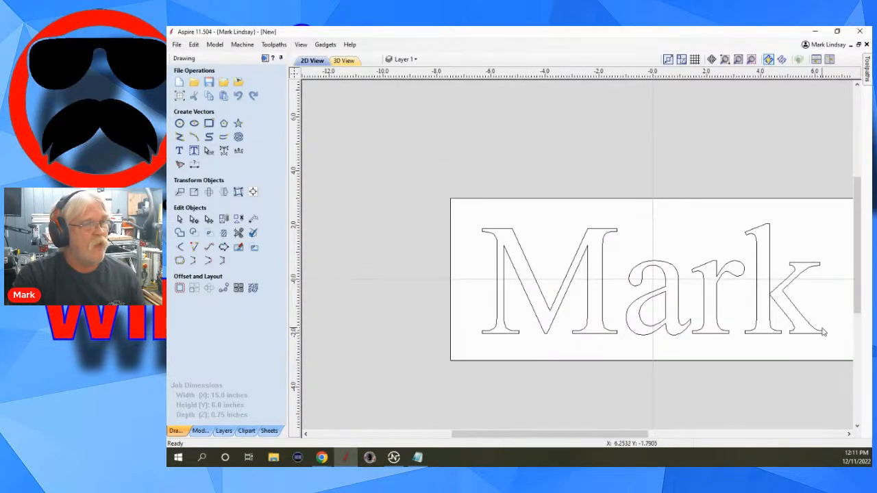
left_click_drag(832, 221, 482, 339)
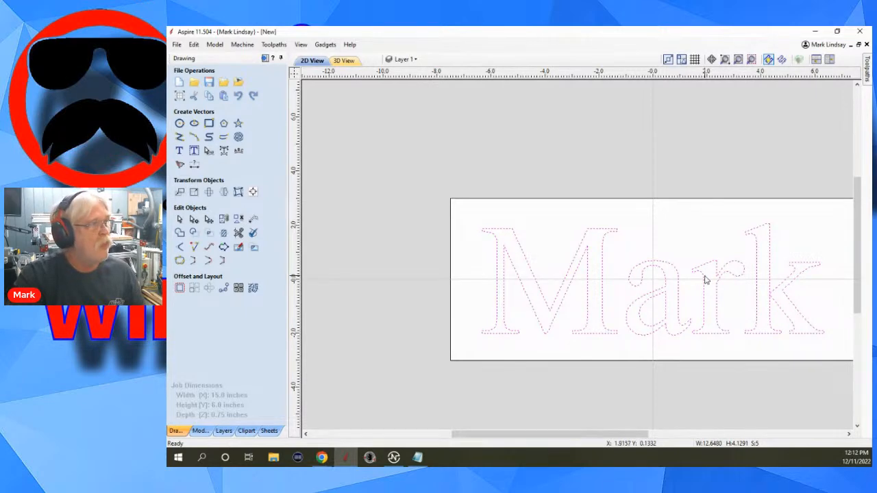
left_click(224, 219)
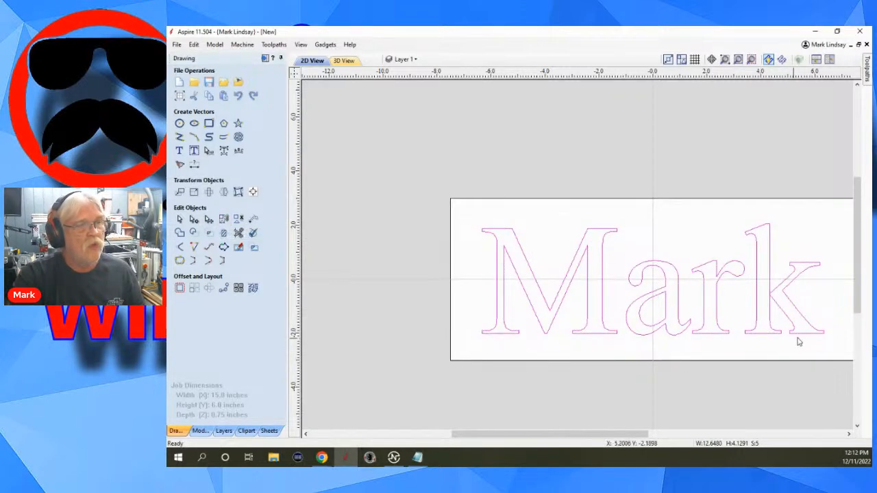
Undo the grouping of the letter outlines and the conversion to curves, restoring the name as editable text.
scroll(812, 332, "up", 2)
scroll(812, 319, "up", 1)
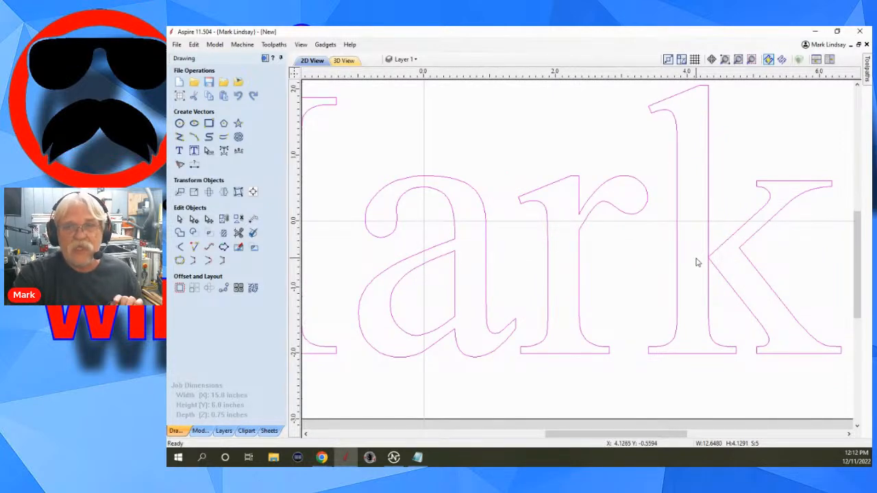
scroll(697, 261, "down", 3)
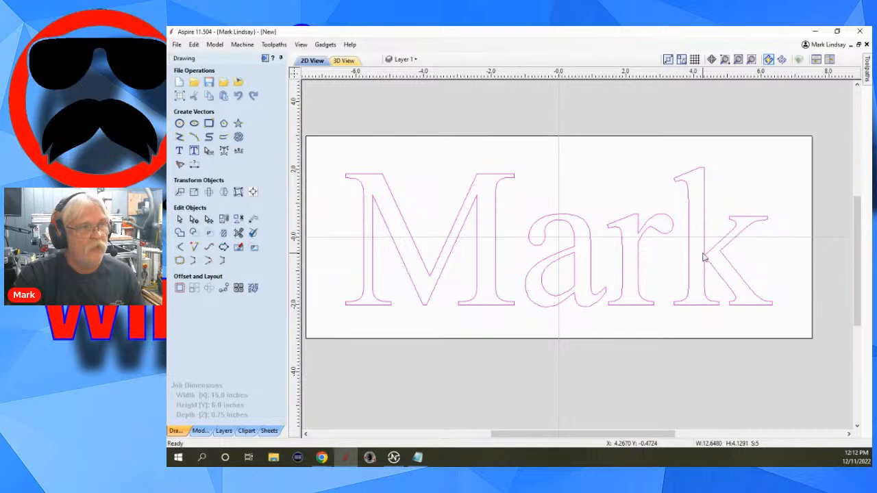
scroll(713, 255, "down", 1)
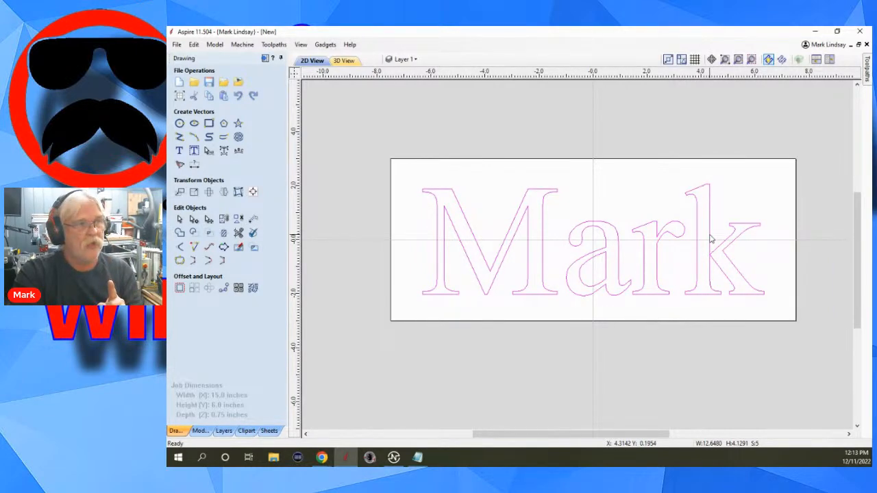
left_click(545, 179)
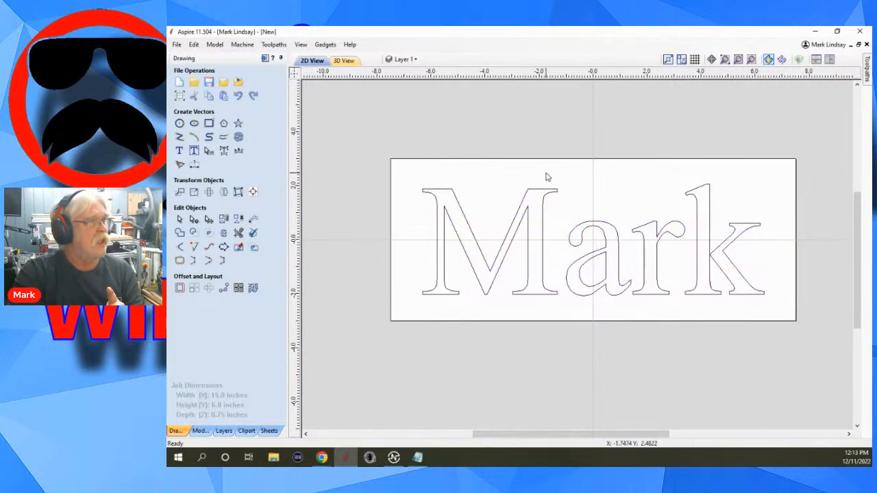
left_click(194, 45)
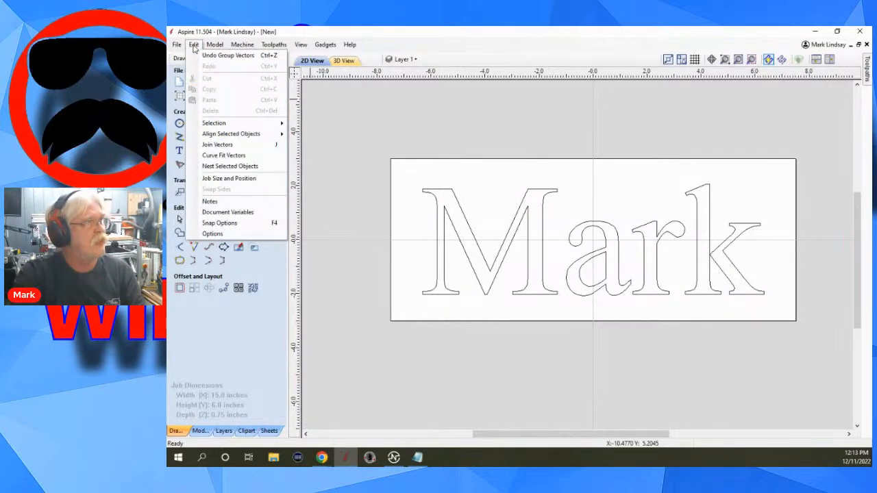
left_click(211, 59)
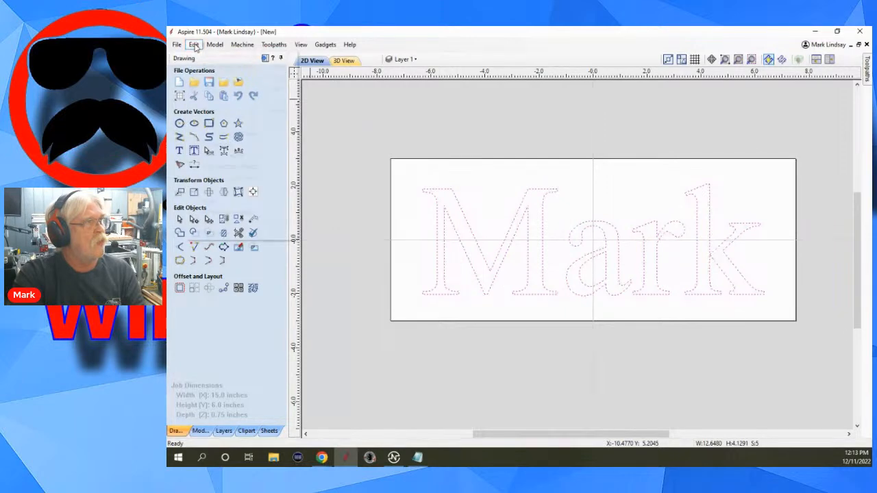
left_click(194, 45)
left_click(236, 55)
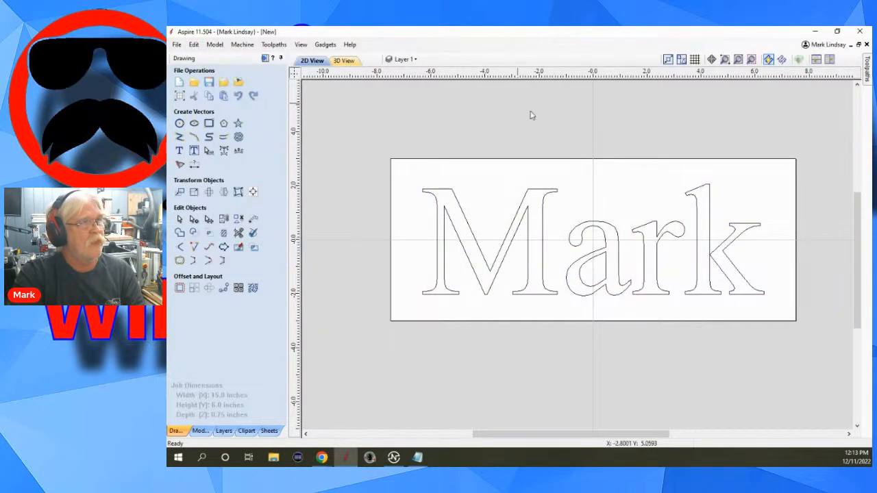
Select the restored name text as a single object and convert it to curves again.
left_click(595, 250)
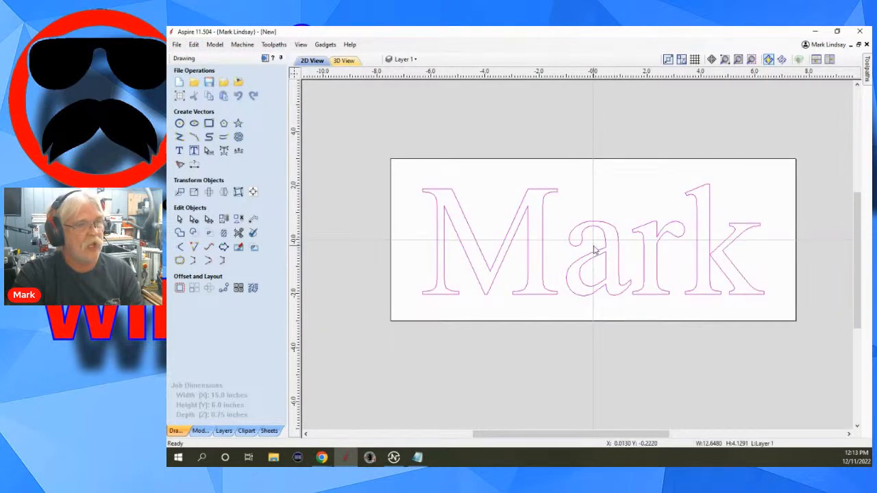
left_click(703, 201)
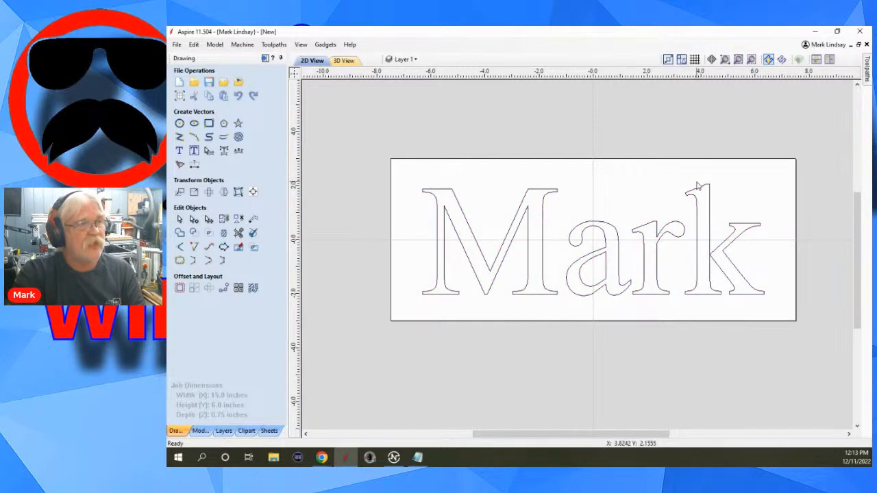
left_click(713, 191)
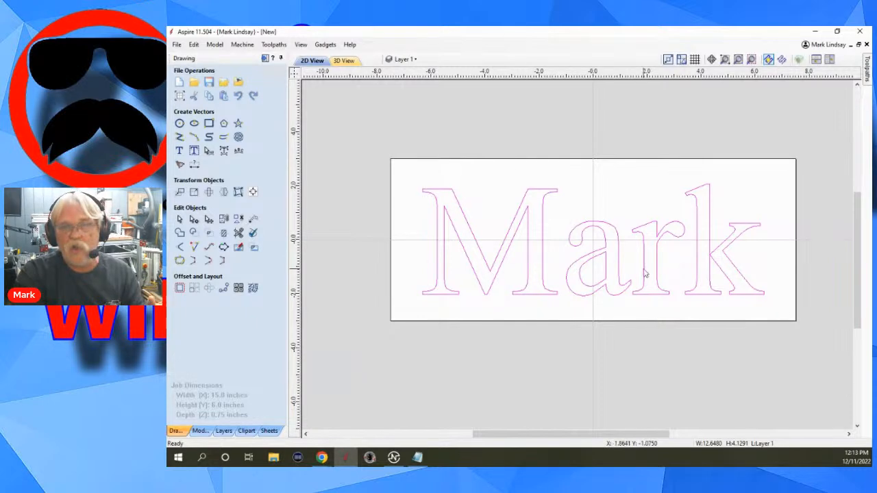
scroll(496, 278, "up", 2)
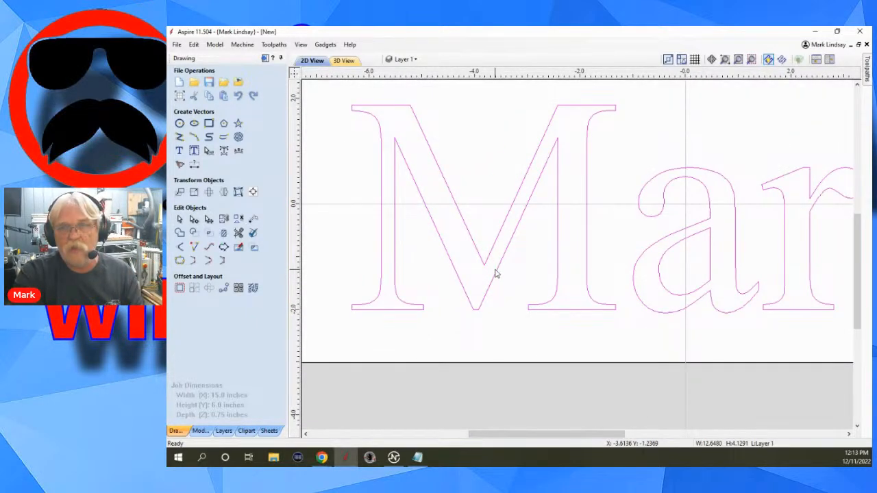
scroll(545, 263, "down", 3)
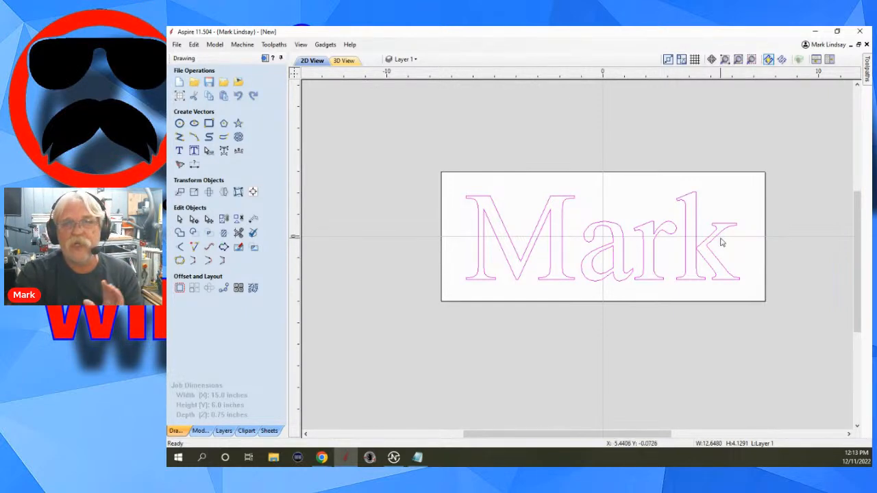
scroll(691, 247, "up", 1)
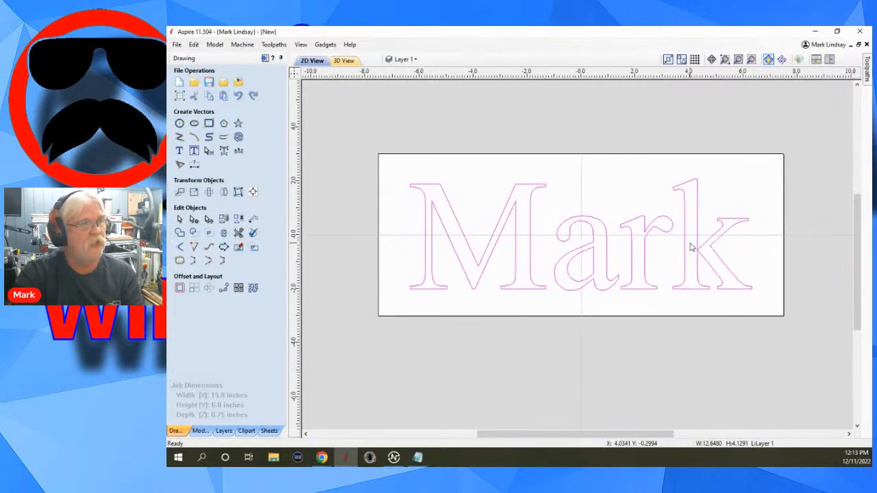
right_click(591, 248)
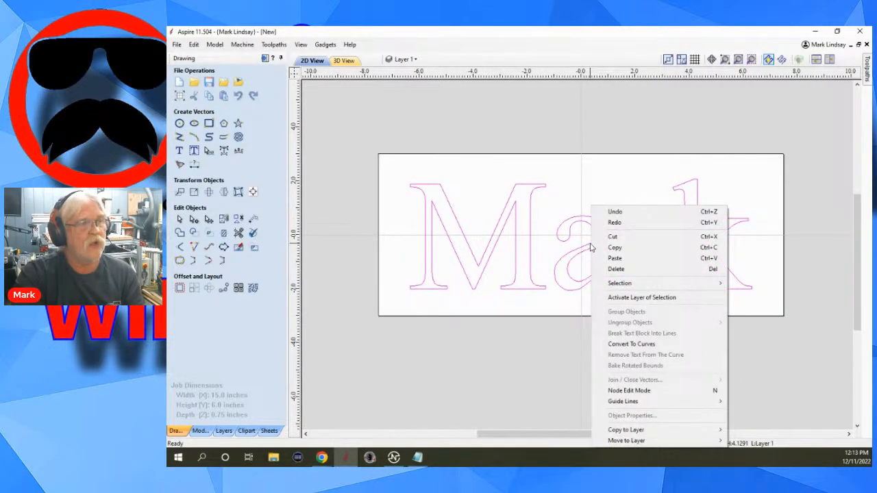
left_click(664, 347)
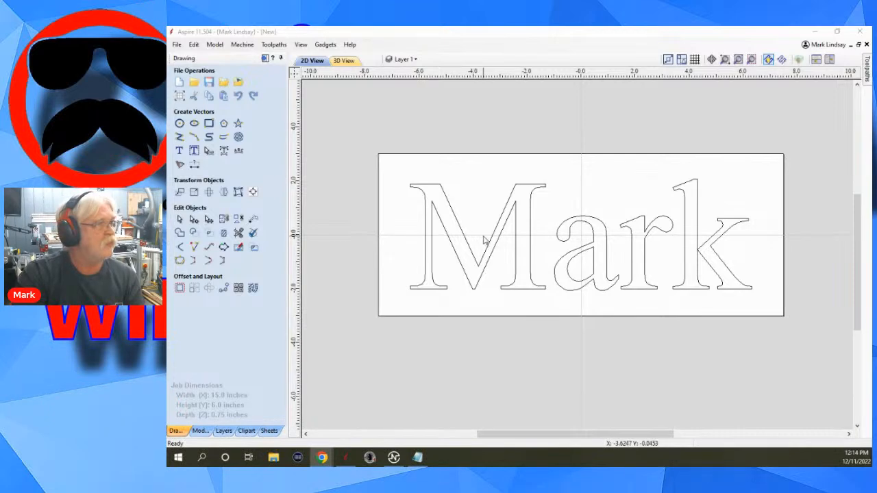
Open the Rotate tool for the letter M and examine its pivot point and bounding handles.
left_click(462, 273)
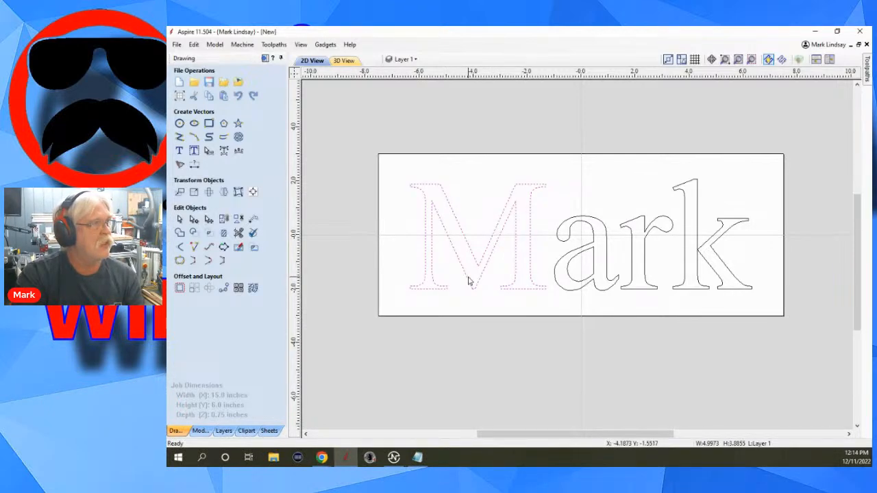
left_click(210, 193)
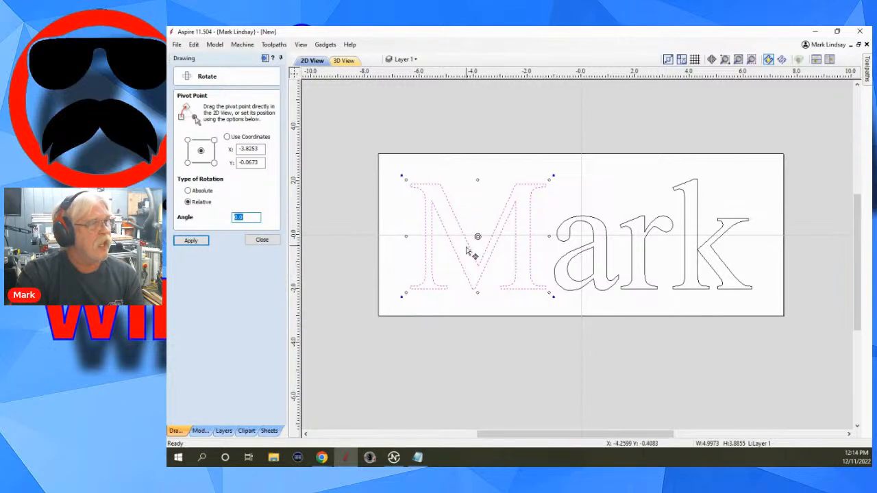
scroll(482, 252, "up", 3)
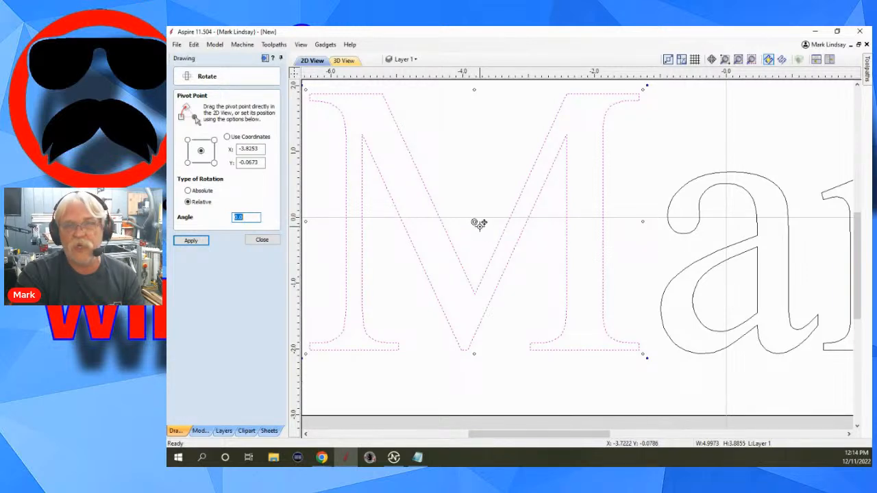
scroll(479, 224, "down", 1)
scroll(487, 234, "down", 1)
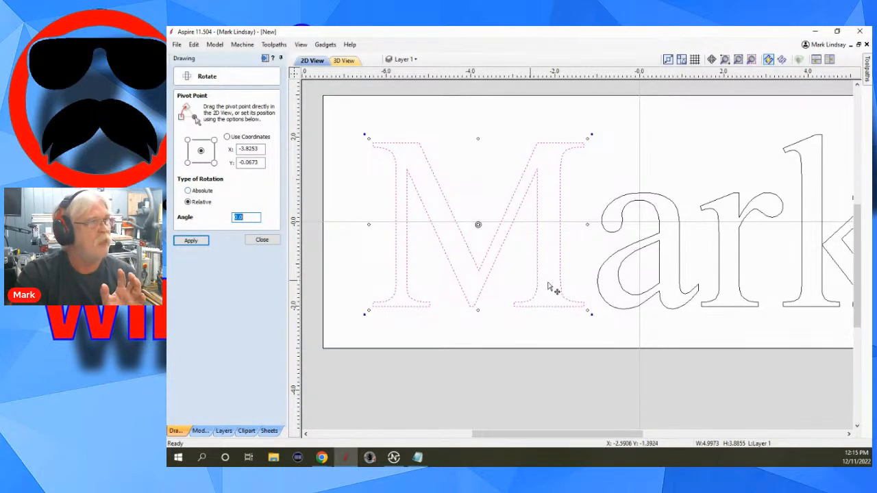
scroll(688, 331, "down", 1)
scroll(688, 331, "down", 1)
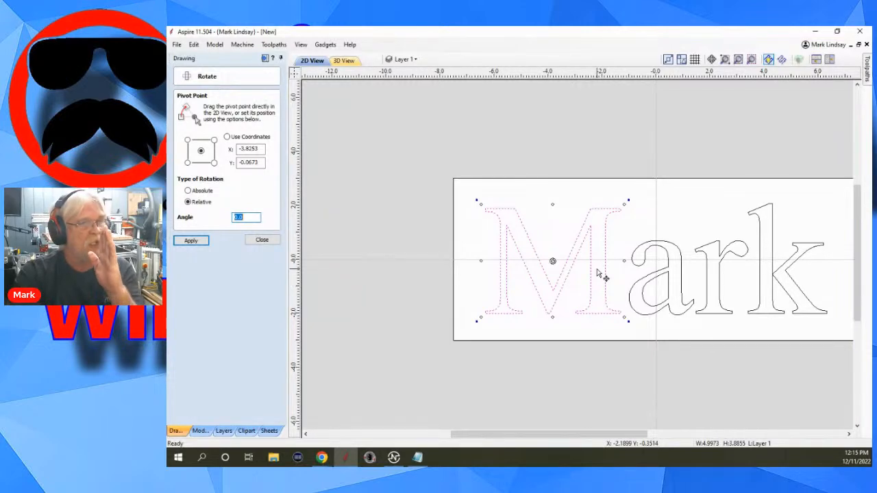
Try rotating the letter M about its centre to an absolute angle of 45 degrees, and undo the rotation.
left_click(187, 191)
left_click_drag(252, 219, 216, 217)
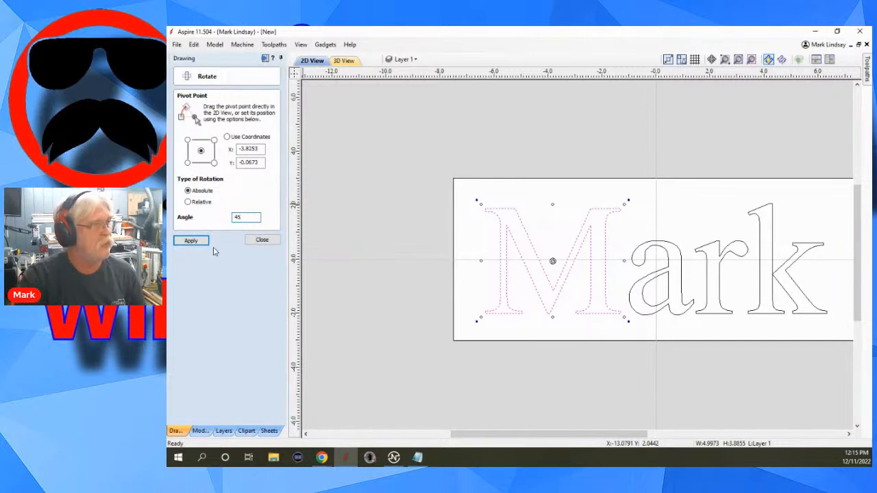
left_click(192, 241)
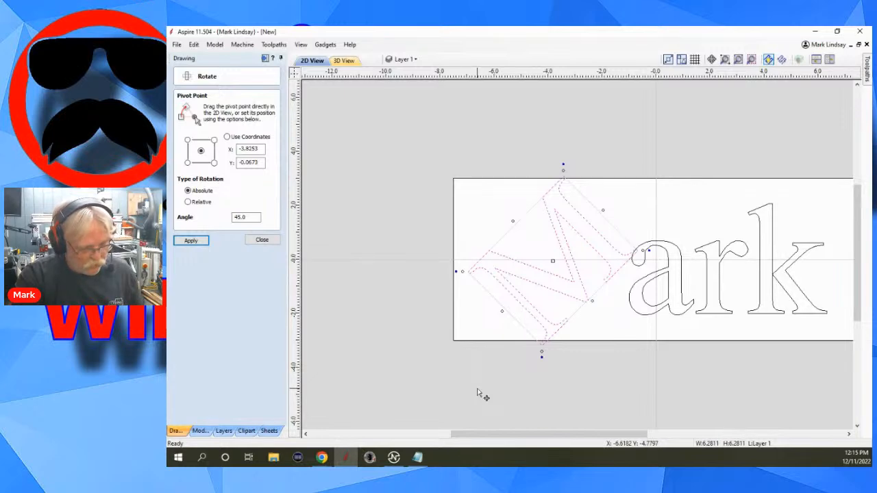
key("ctrl+z")
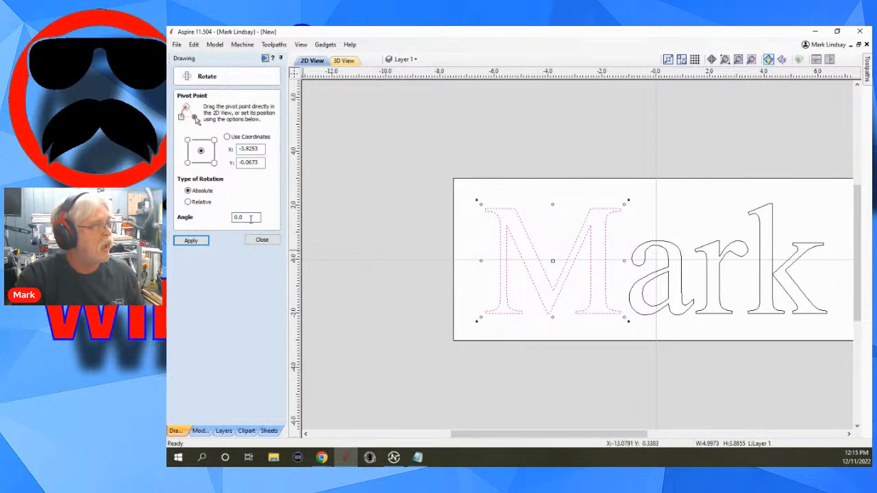
Try rotating the letter M to an absolute angle of 12.5 degrees, and undo the rotation.
left_click(248, 217)
left_click_drag(249, 217, 230, 217)
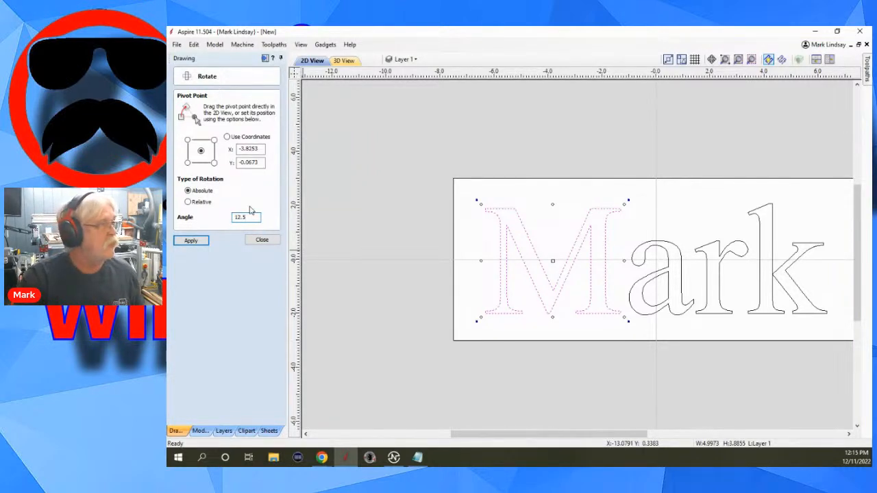
left_click(196, 242)
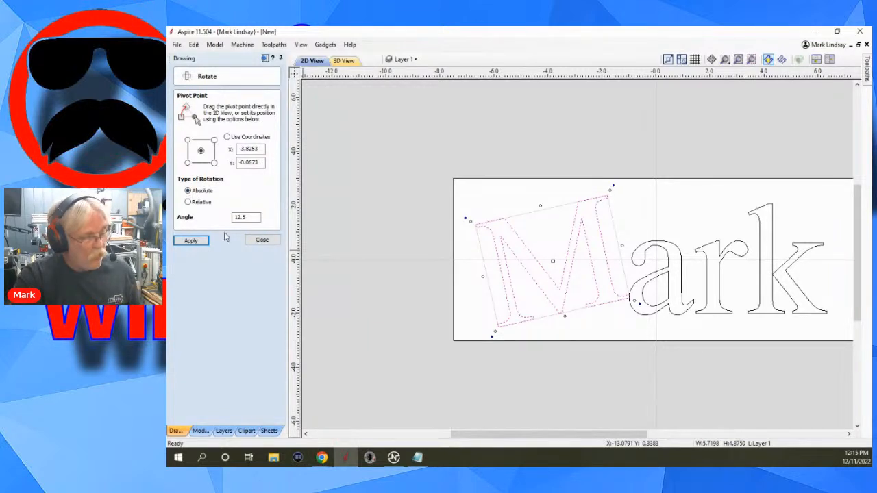
key("ctrl+z")
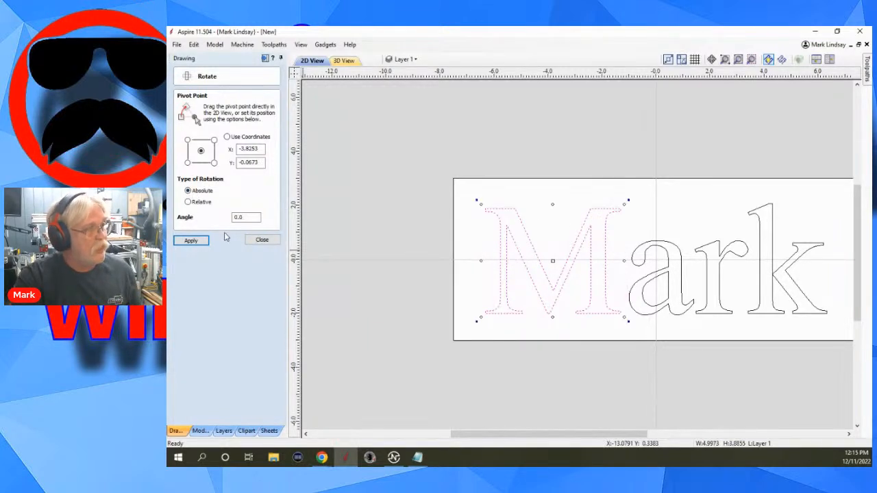
Try rotating the letter M by a relative angle of 12.5 degrees, undo it, and close the Rotate tool.
left_click(188, 202)
double_click(243, 217)
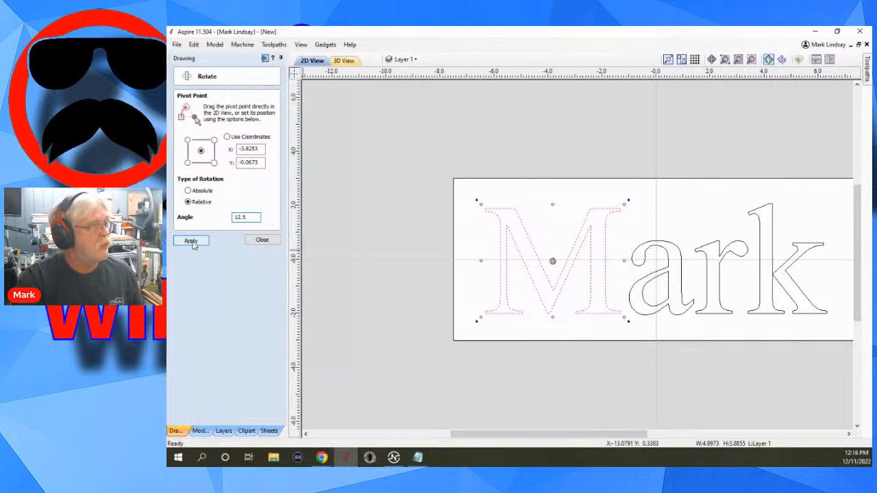
left_click(192, 241)
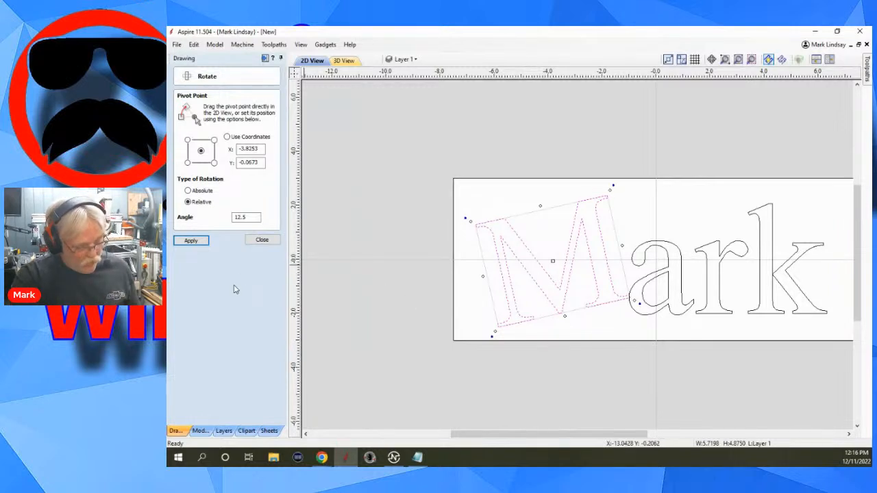
key("ctrl+z")
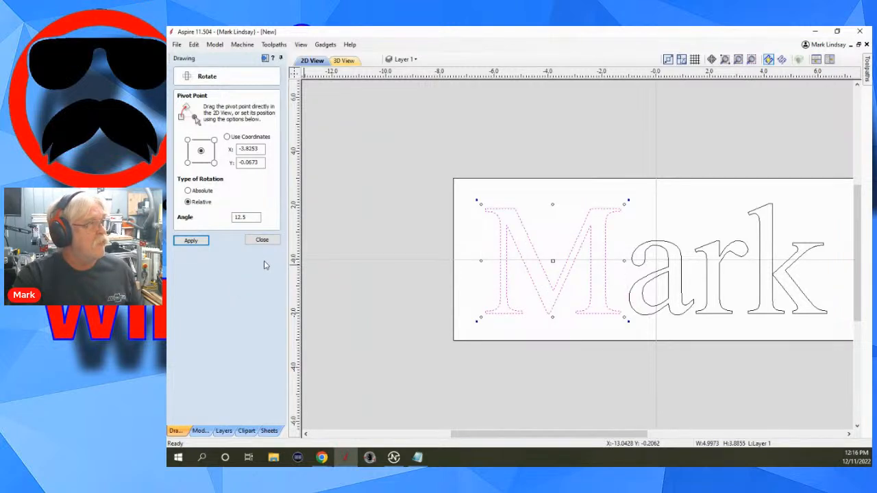
left_click(261, 241)
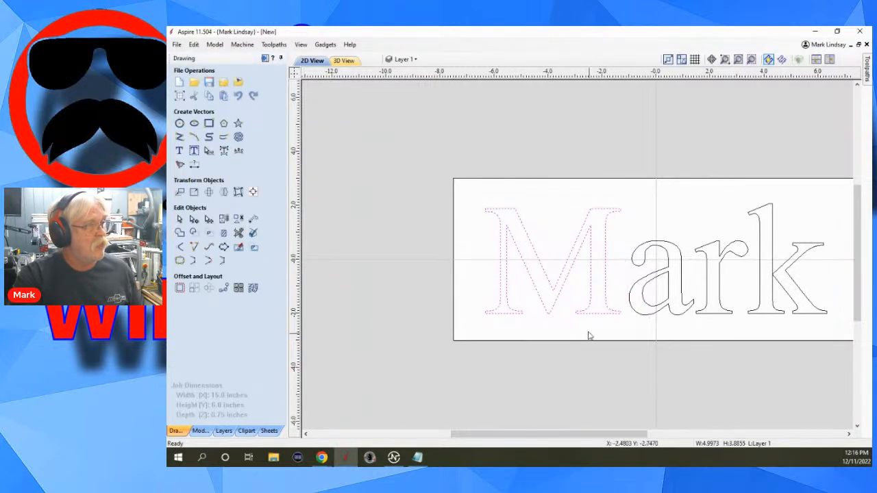
Set up an absolute rotation of the letter M with its pivot point moved to the upper-left serif corner, at X -6.324, Y 1.8754.
left_click(567, 325)
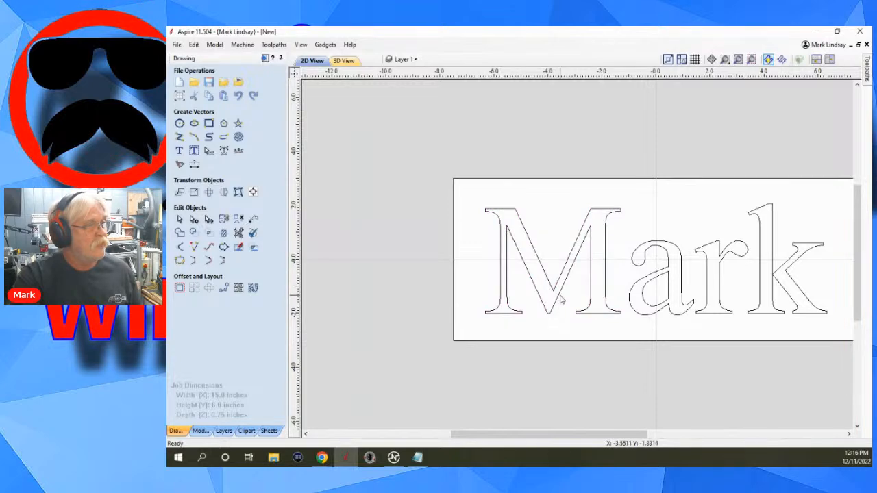
left_click(558, 297)
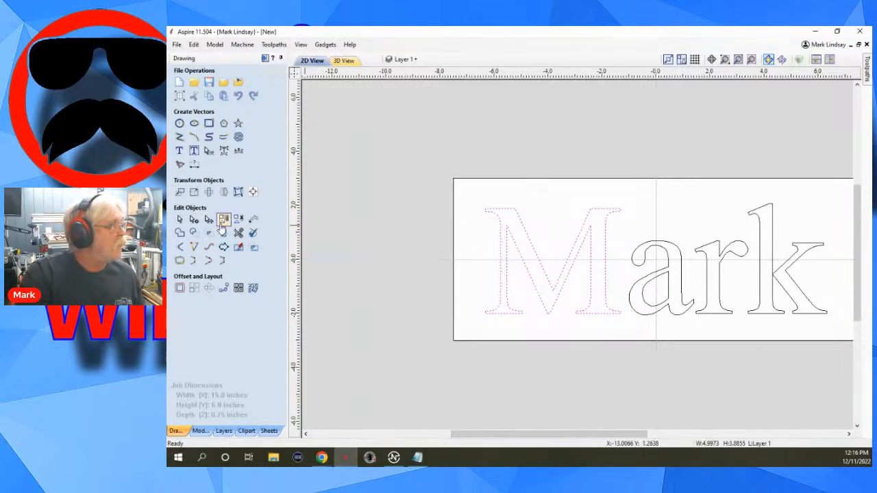
left_click(209, 192)
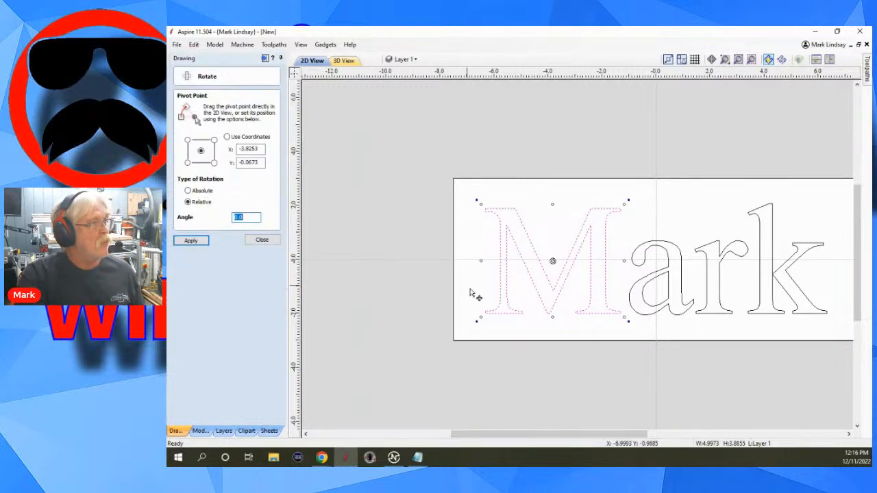
left_click(188, 190)
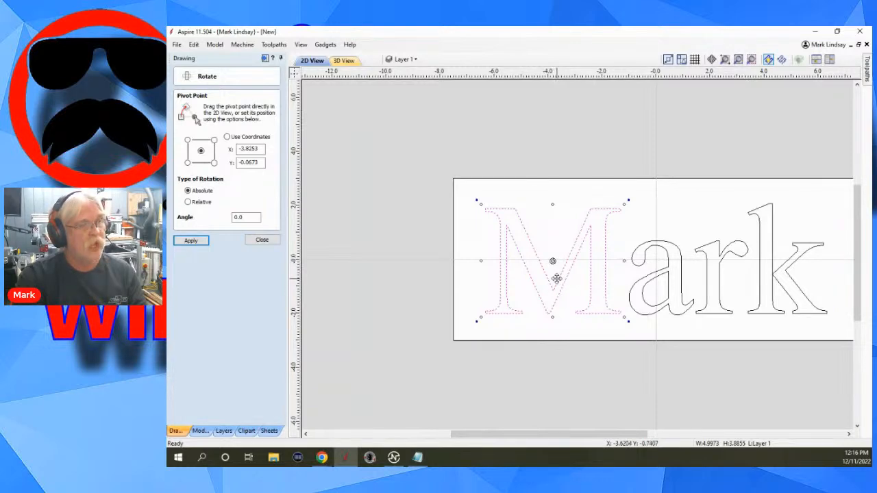
scroll(554, 259, "up", 2)
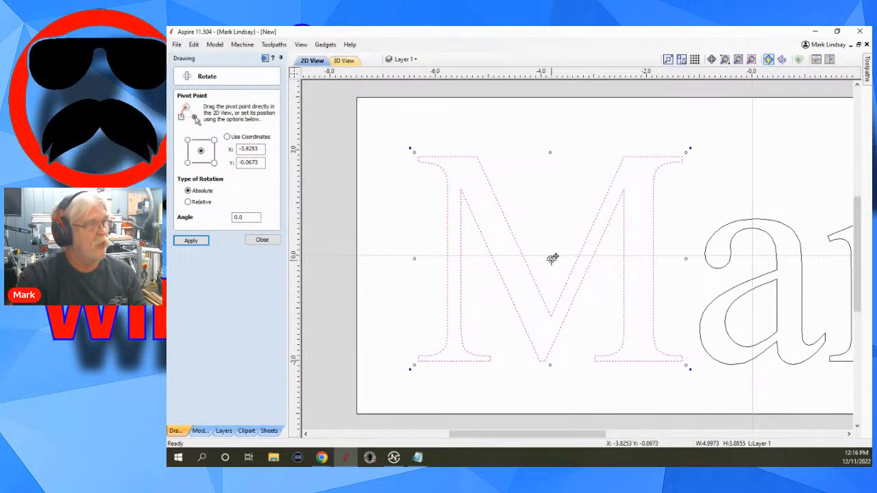
left_click_drag(553, 258, 418, 157)
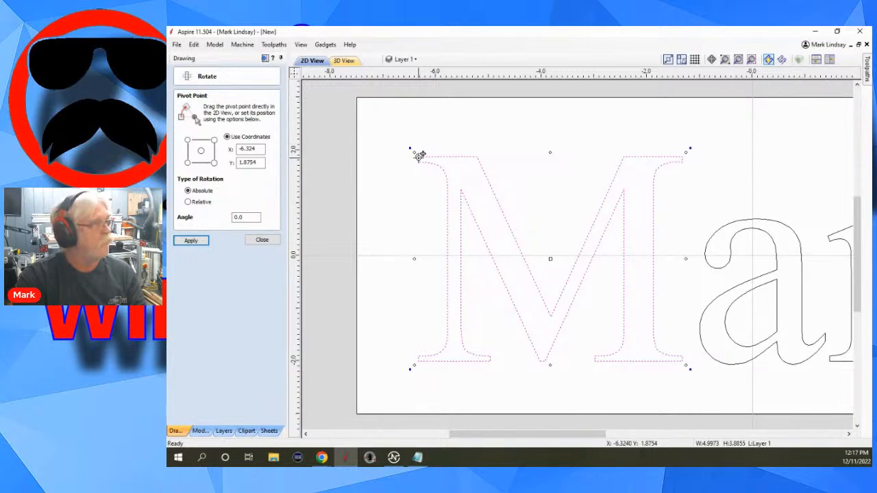
Try rotating the letter M about its upper-left corner to an absolute angle of 12.5 degrees.
double_click(244, 217)
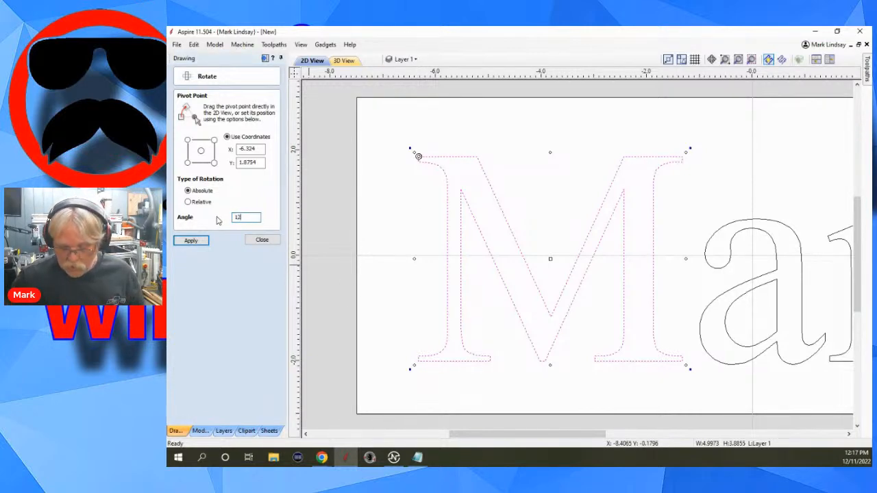
type("12.5")
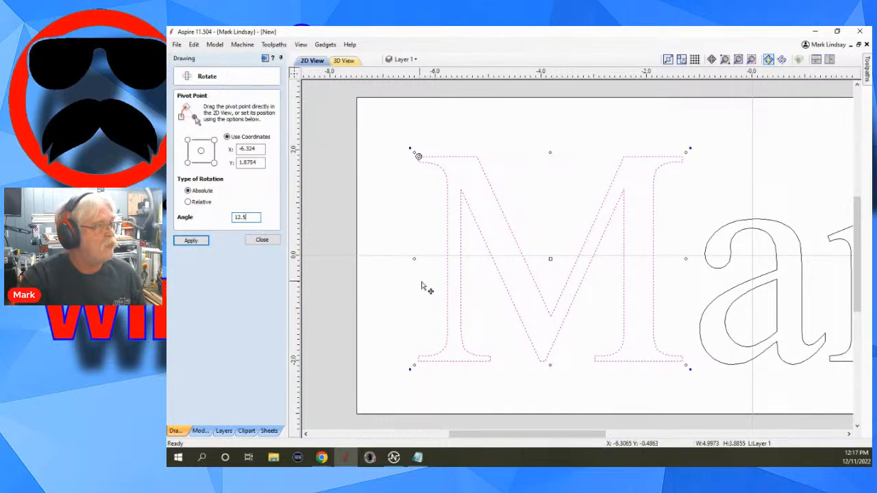
scroll(446, 265, "down", 2)
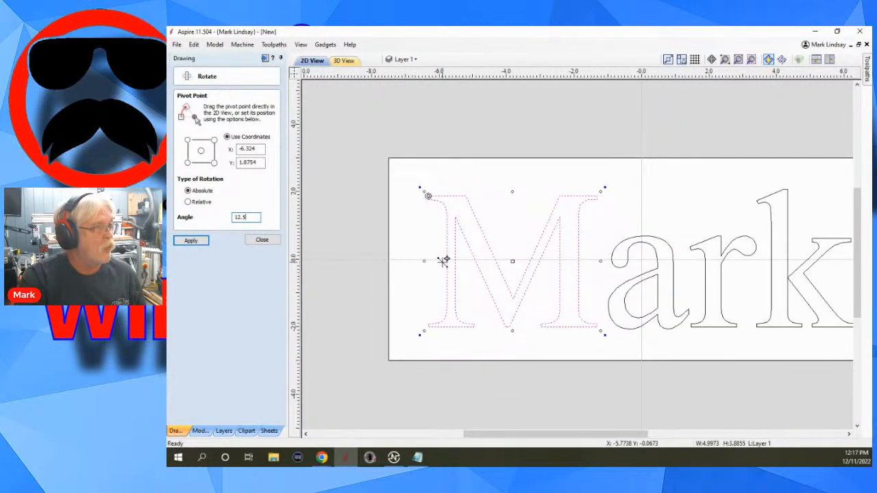
left_click(190, 244)
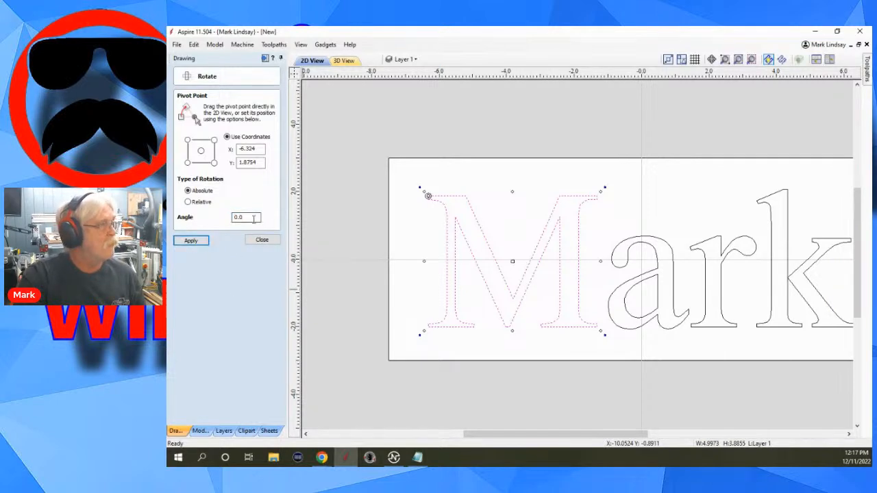
left_click_drag(252, 217, 234, 218)
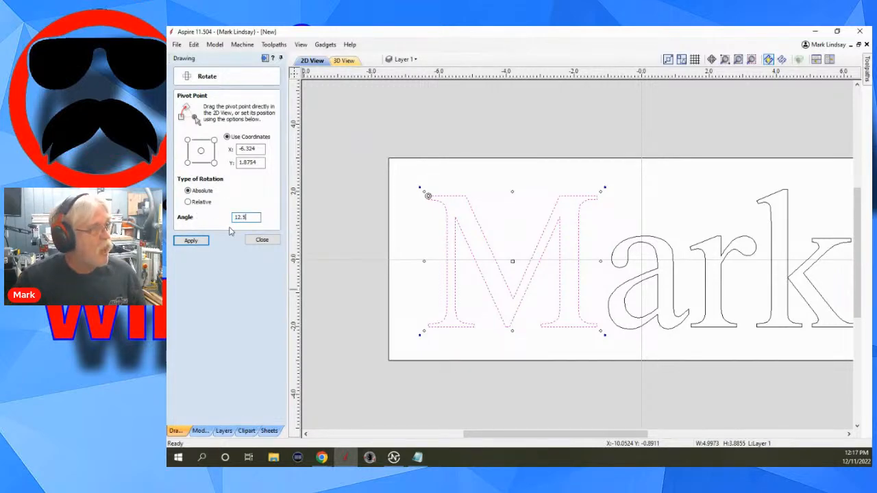
type("12.5")
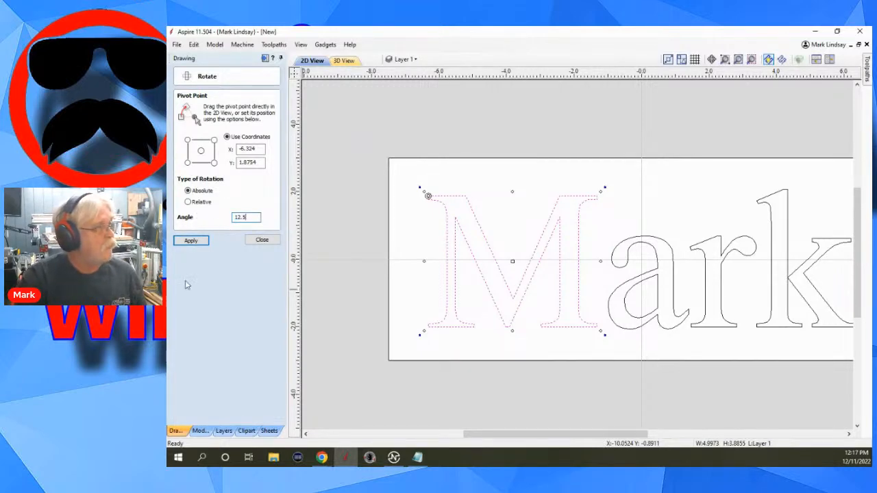
left_click(191, 244)
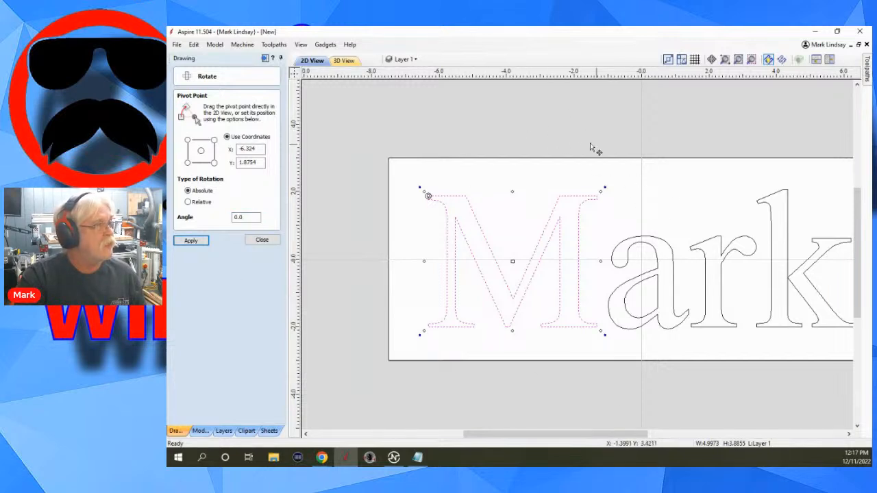
Try rotating the letter M about its upper-left corner by a relative angle of 12.5 degrees, and undo the rotation.
left_click(189, 202)
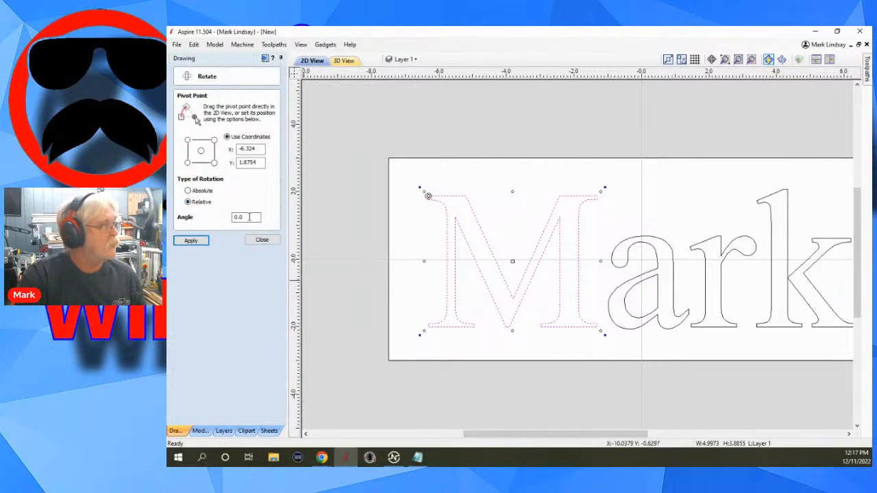
left_click(249, 216)
double_click(249, 216)
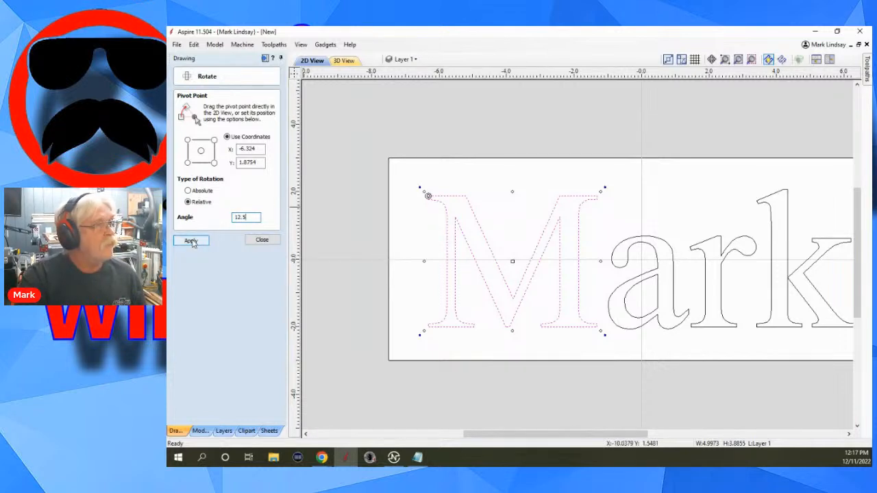
left_click(192, 241)
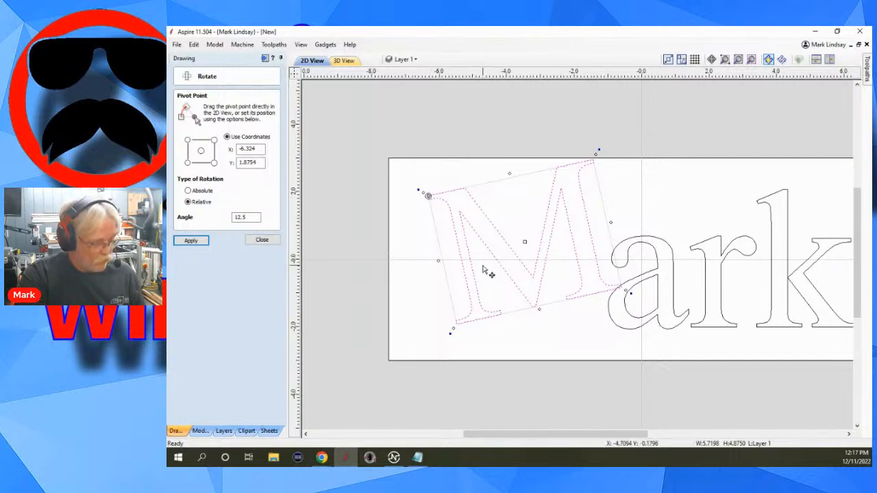
key("ctrl+z")
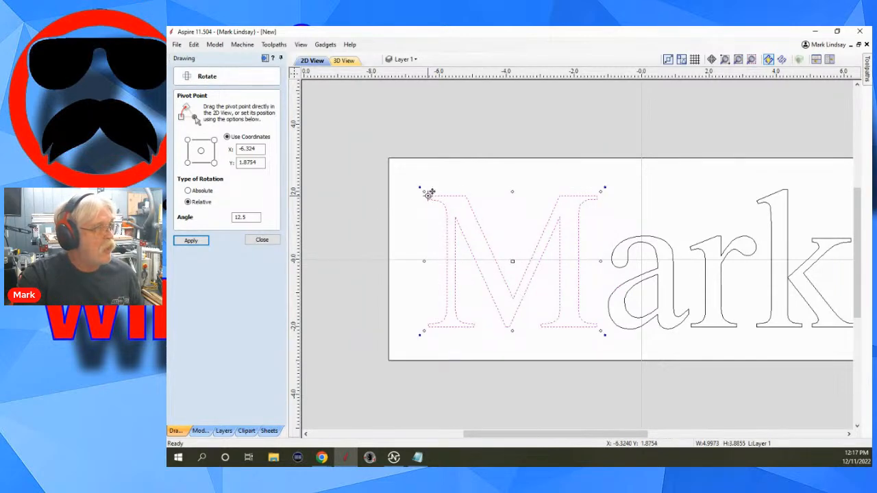
Try rotating the letter M by a relative -12.5 degrees about its lower-right corner, close the Rotate tool and undo the rotation.
left_click_drag(427, 190, 599, 329)
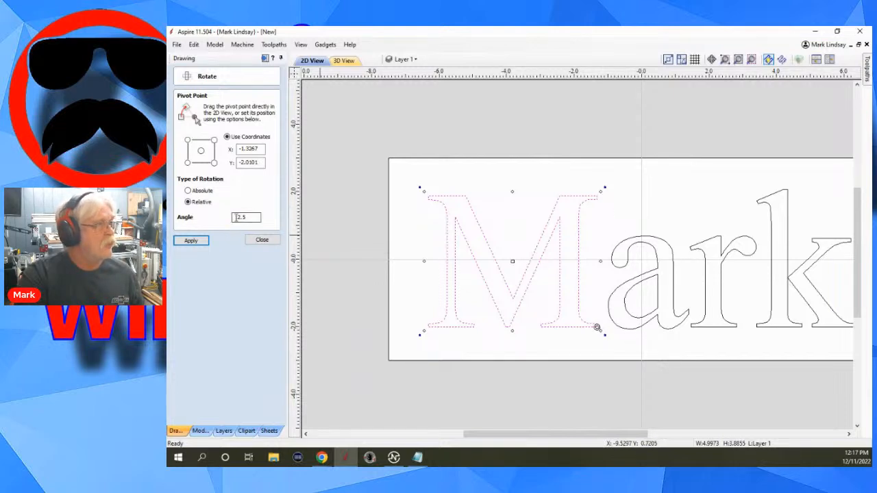
left_click(237, 218)
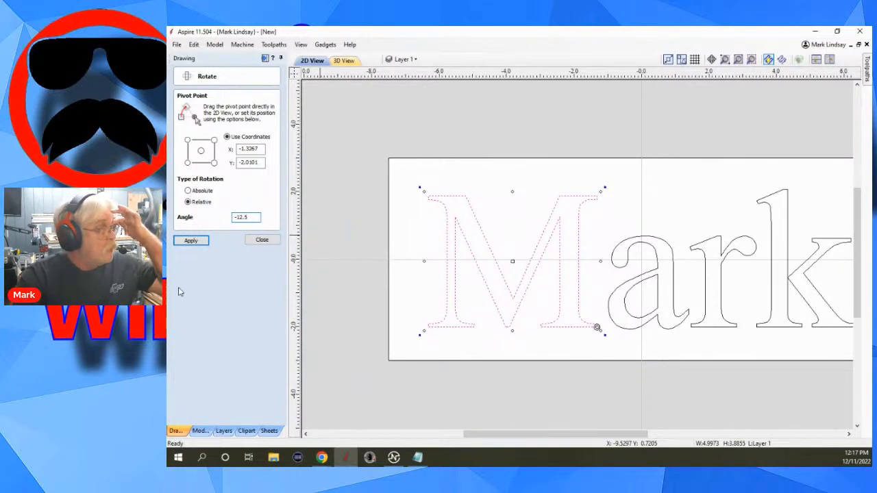
left_click(191, 242)
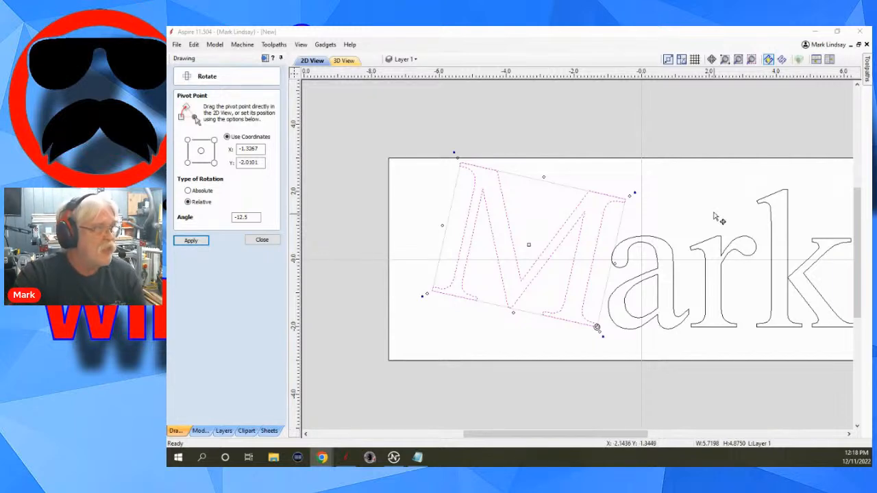
left_click(260, 238)
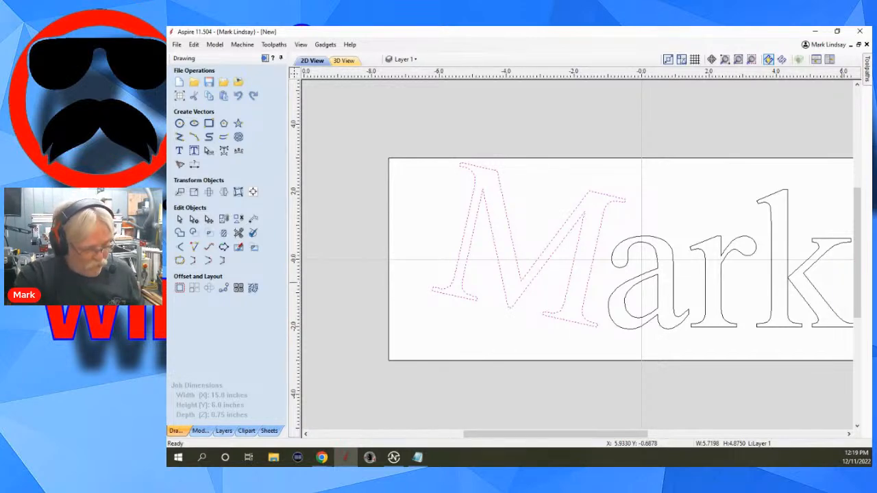
key("ctrl+z")
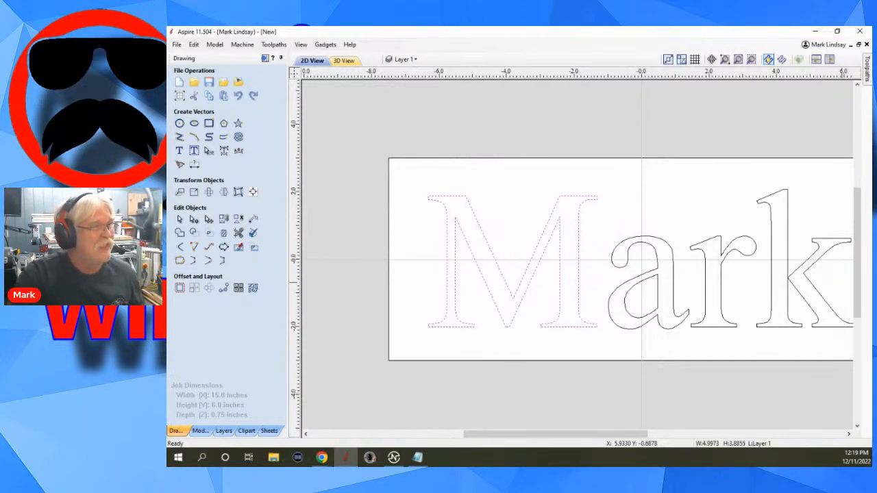
Examine how the letters r, k and M select as separate curve objects, and clear the selection.
left_click(699, 201)
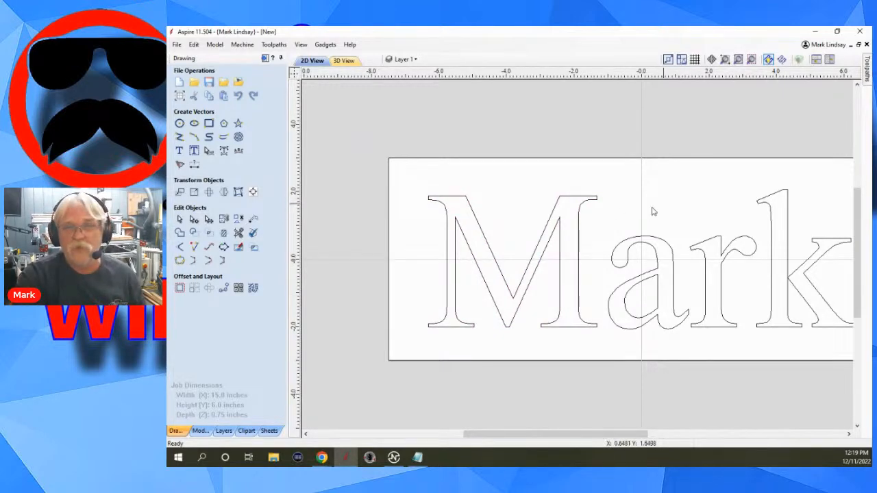
scroll(611, 210, "down", 3)
scroll(746, 200, "up", 2)
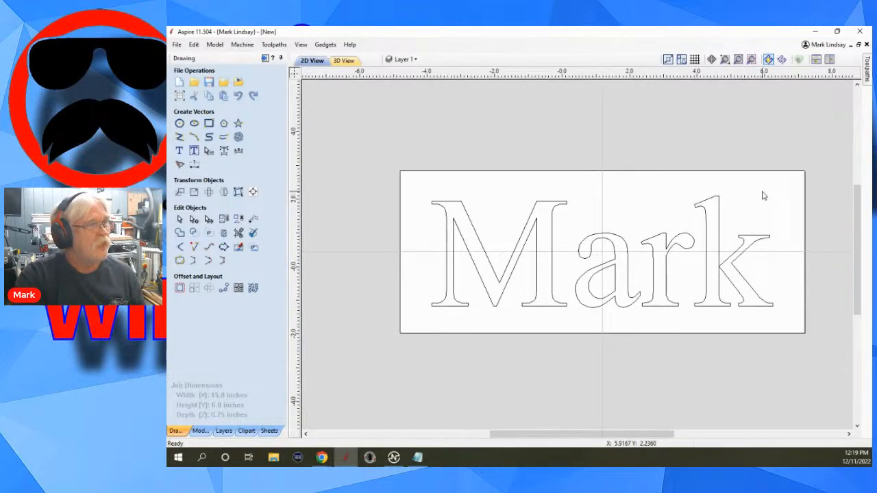
scroll(764, 194, "down", 1)
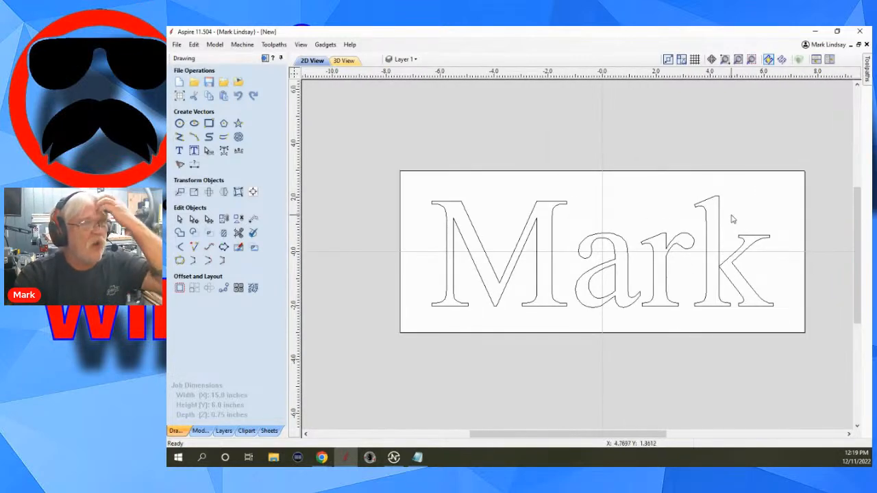
scroll(750, 220, "up", 1)
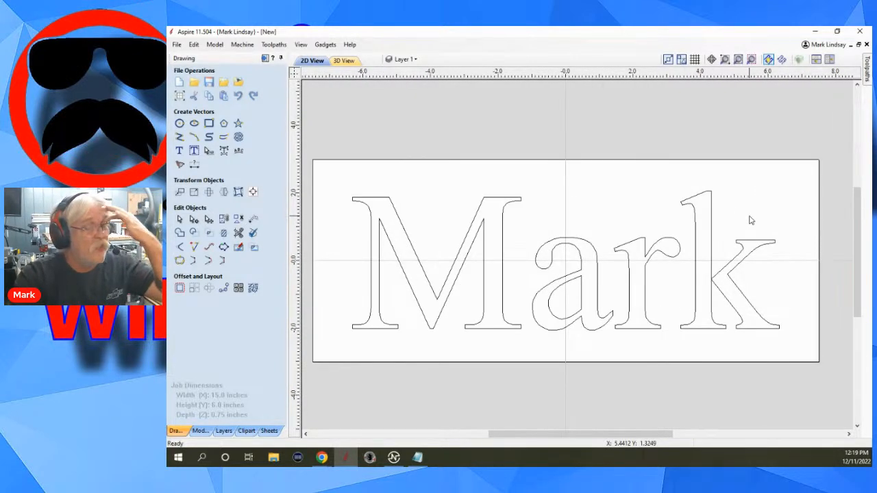
left_click(677, 244)
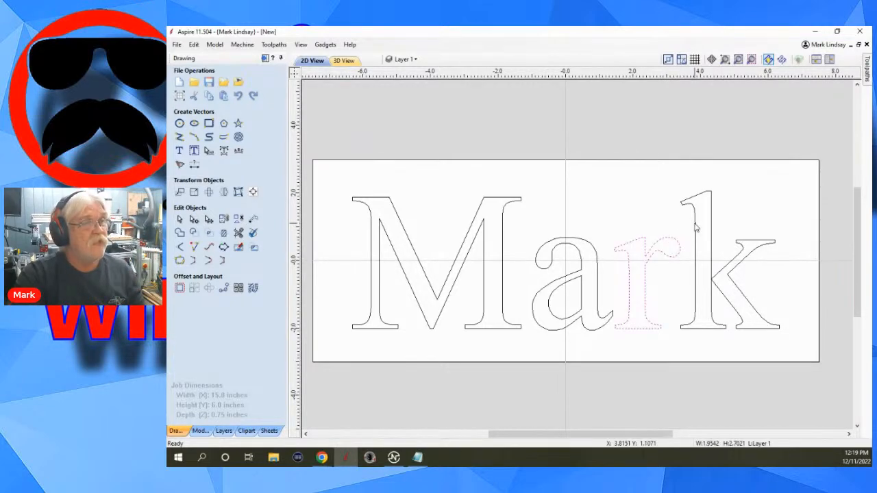
left_click(697, 229)
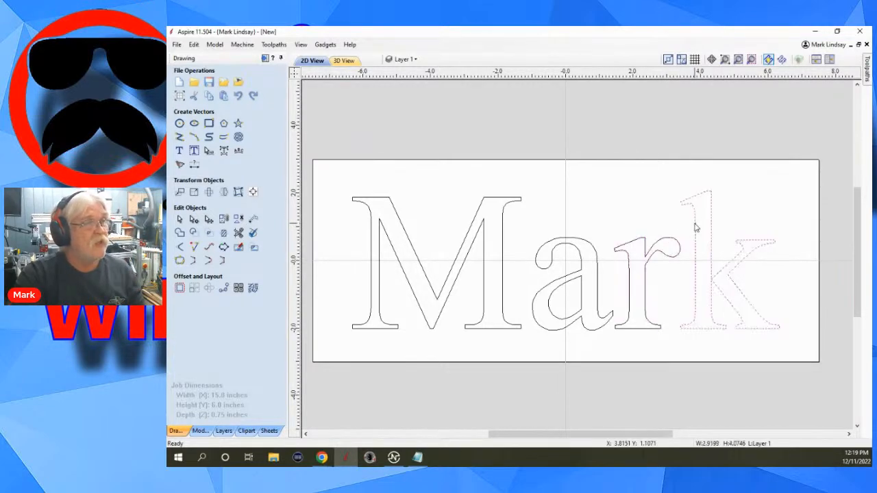
left_click(486, 200)
left_click(641, 195)
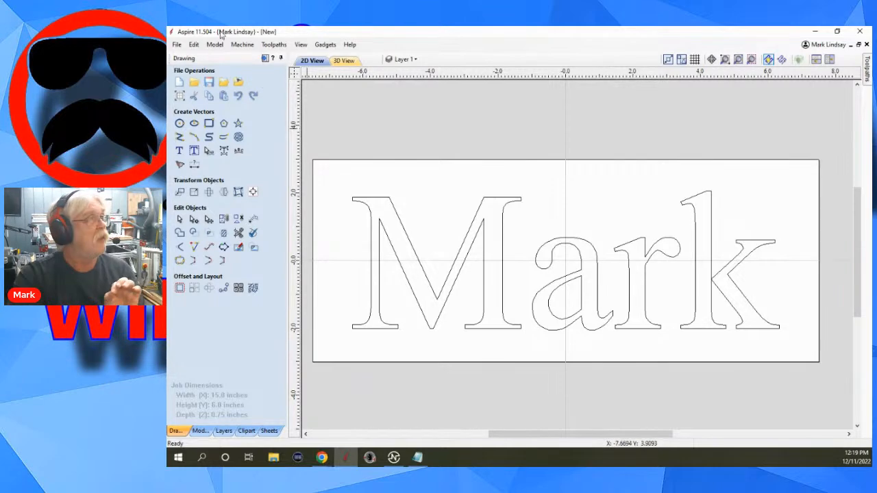
Undo the conversion to curves and select the whole word as a single text object.
left_click(194, 45)
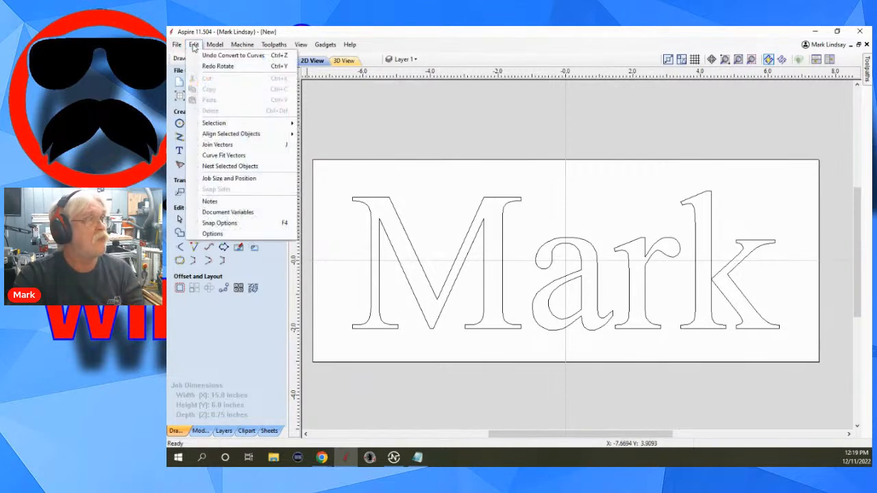
left_click(235, 55)
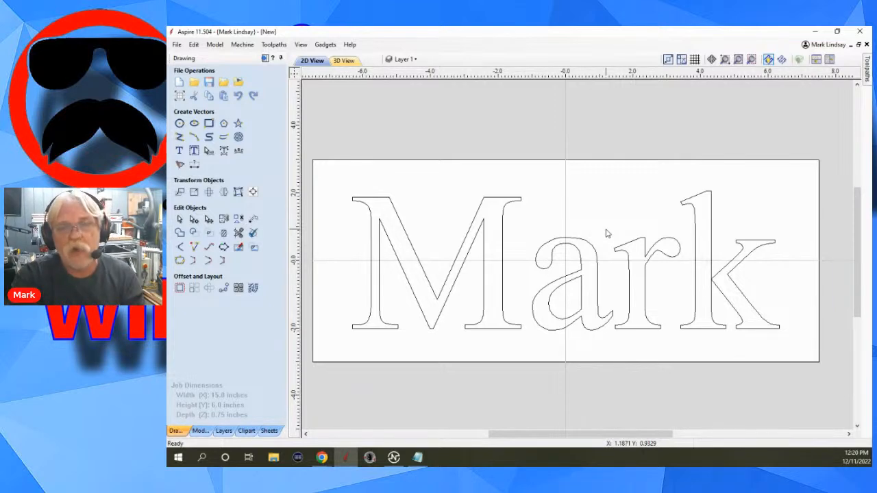
left_click(578, 269)
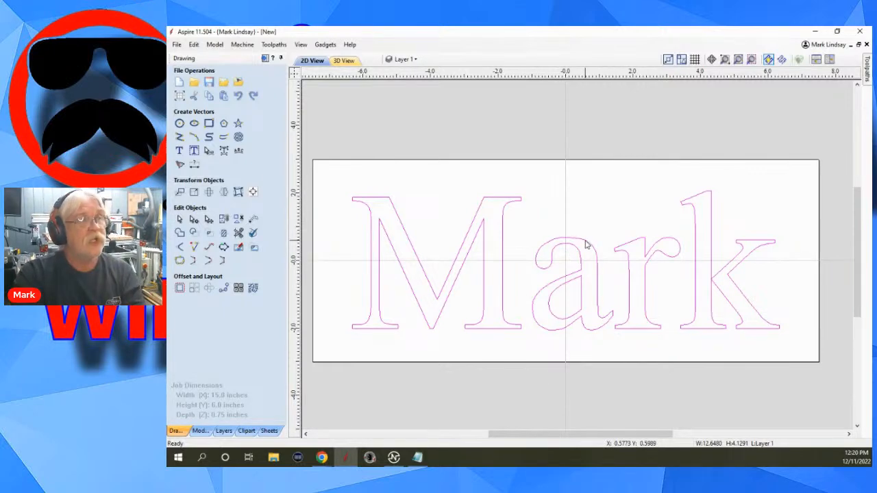
Check the layer list for the text's layer, close it and reselect the whole word.
left_click(415, 59)
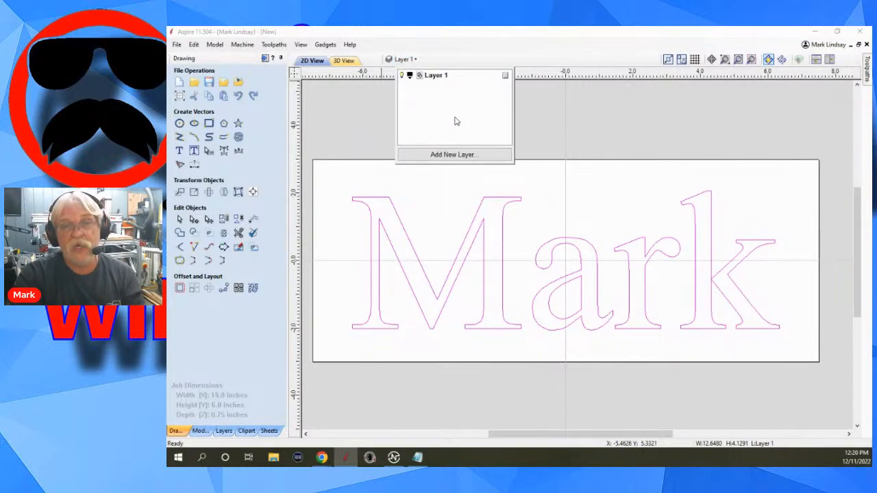
left_click(582, 115)
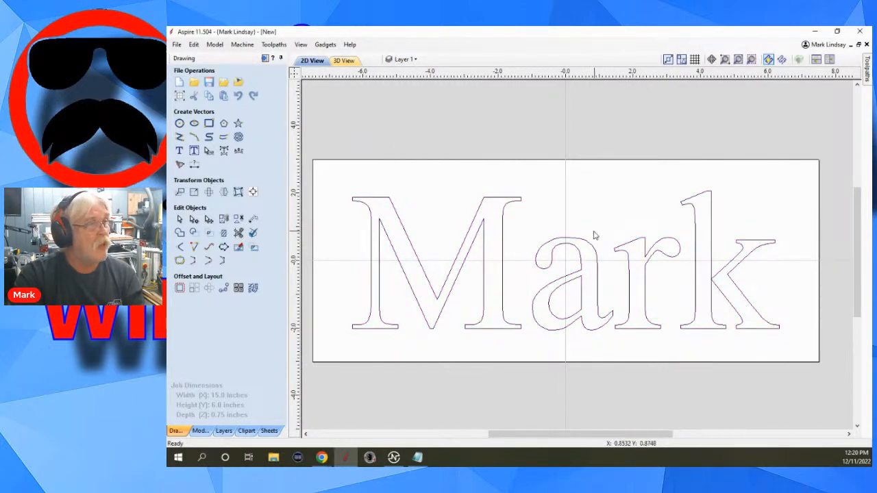
left_click(554, 276)
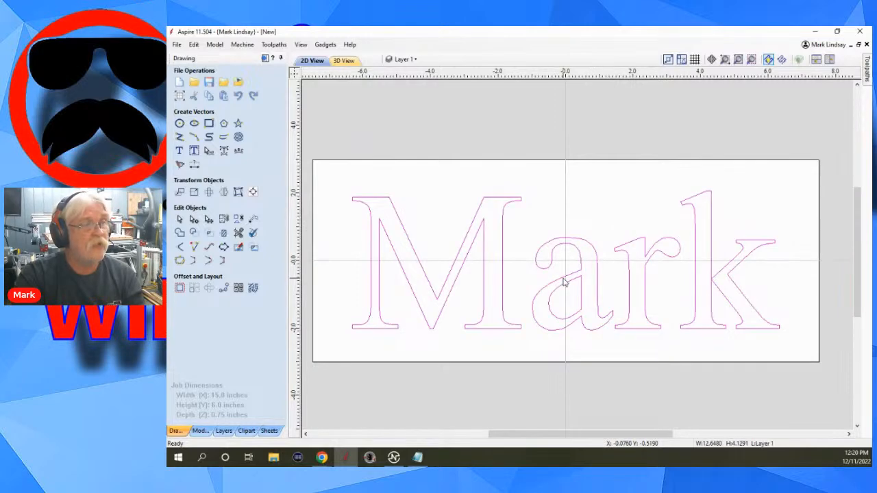
Copy the selected word to a new layer named Original Text, with blue drawing color and the layer set as not visible.
right_click(564, 282)
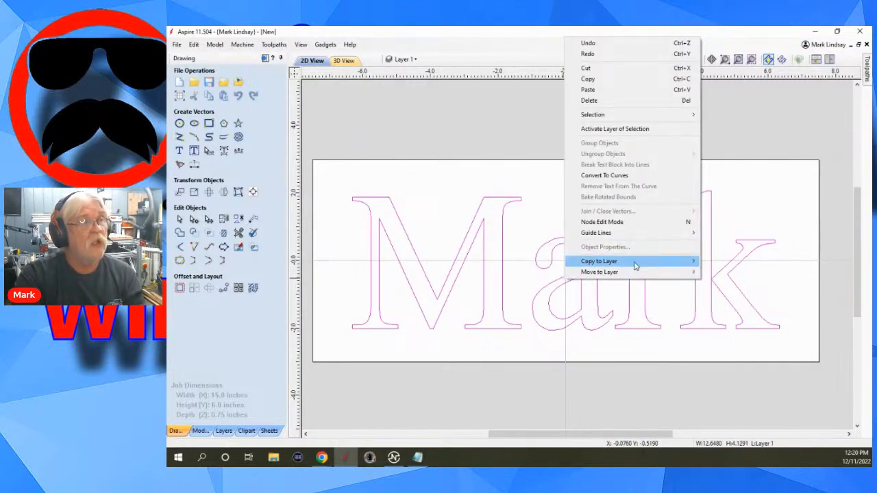
mouse_move(636, 266)
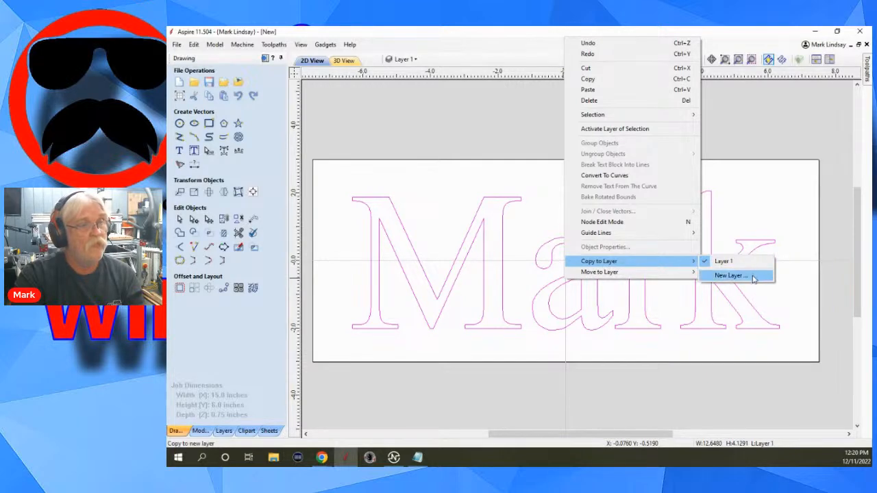
left_click(729, 276)
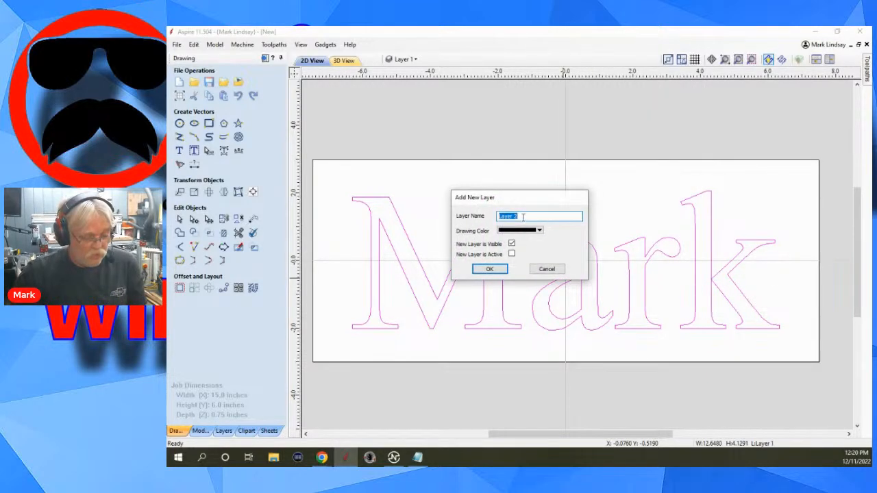
type("O")
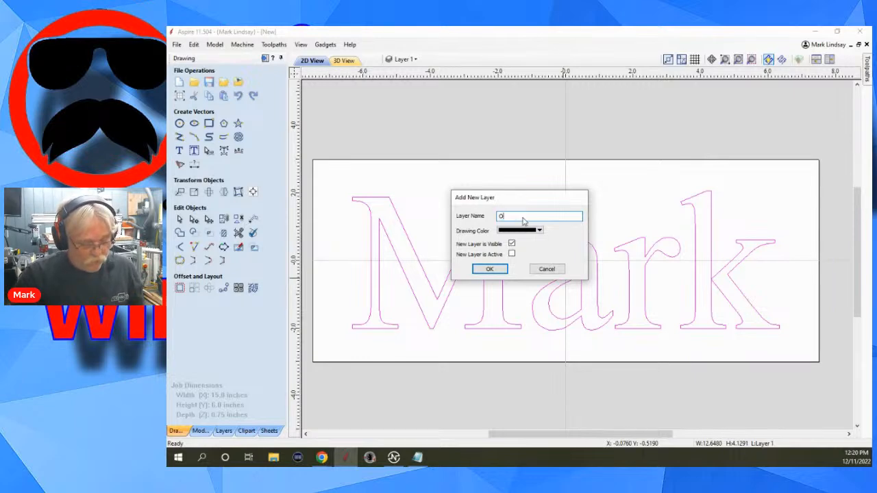
type("riginal ")
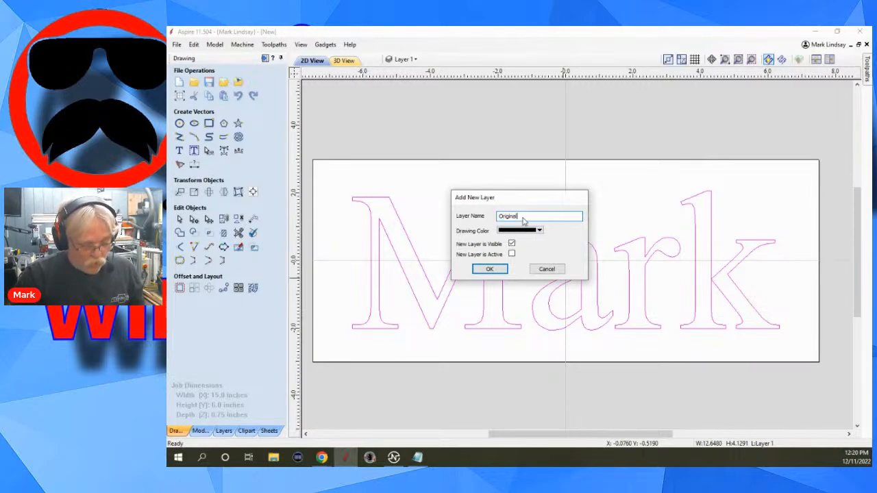
type("Text")
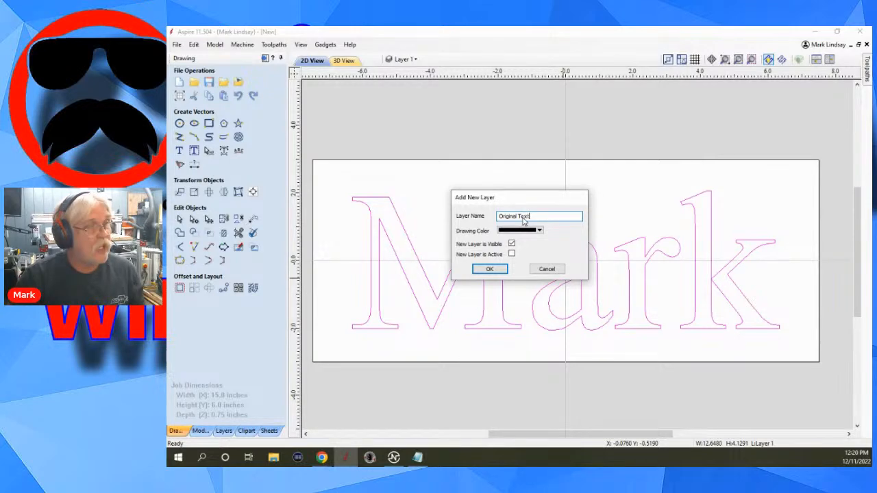
left_click(540, 231)
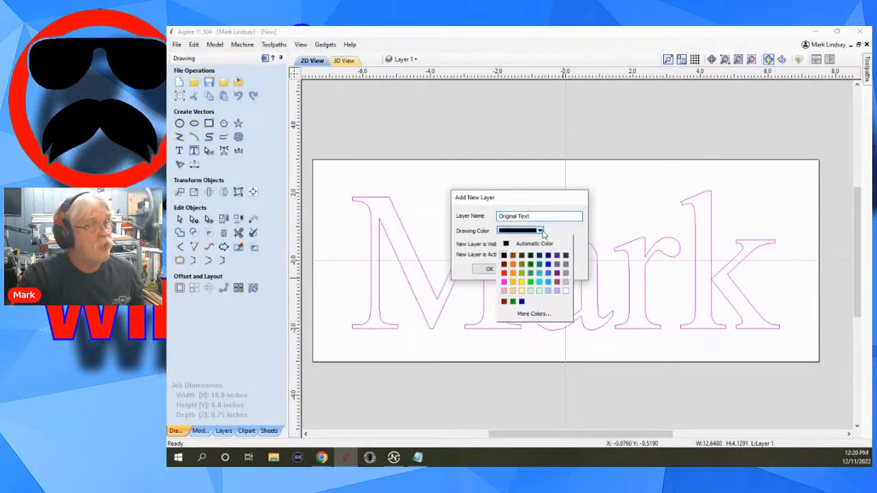
left_click(548, 265)
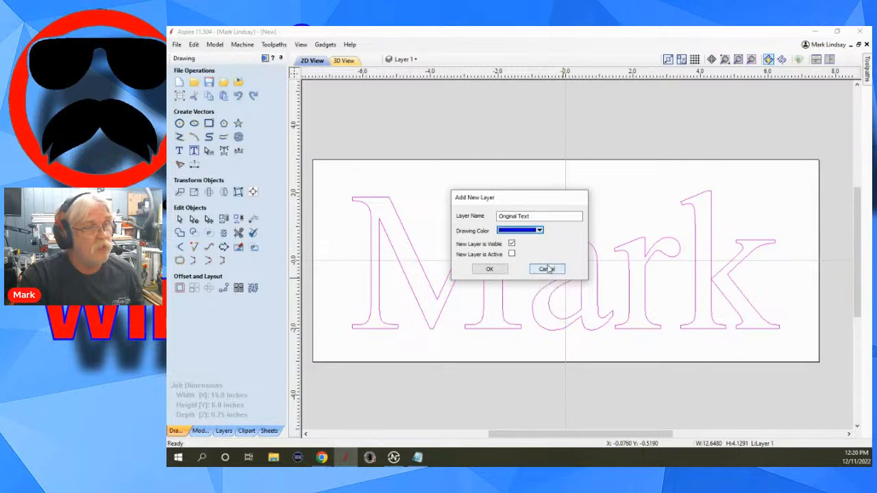
left_click(512, 244)
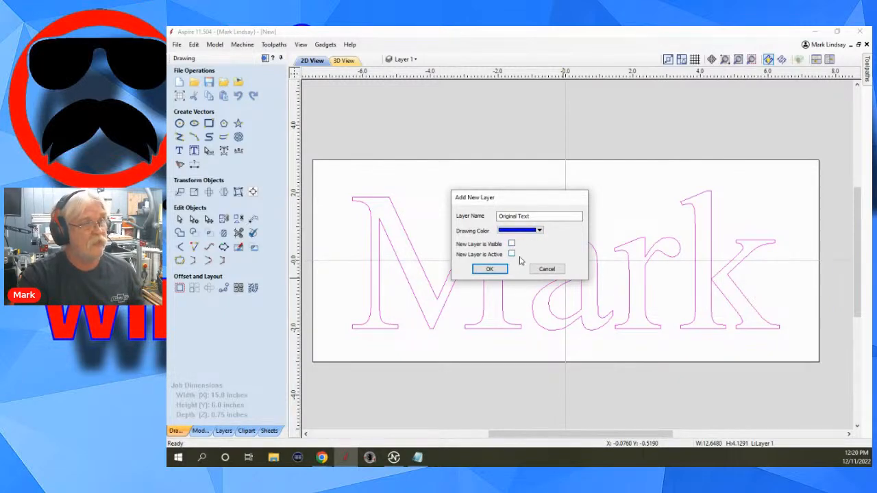
left_click(490, 270)
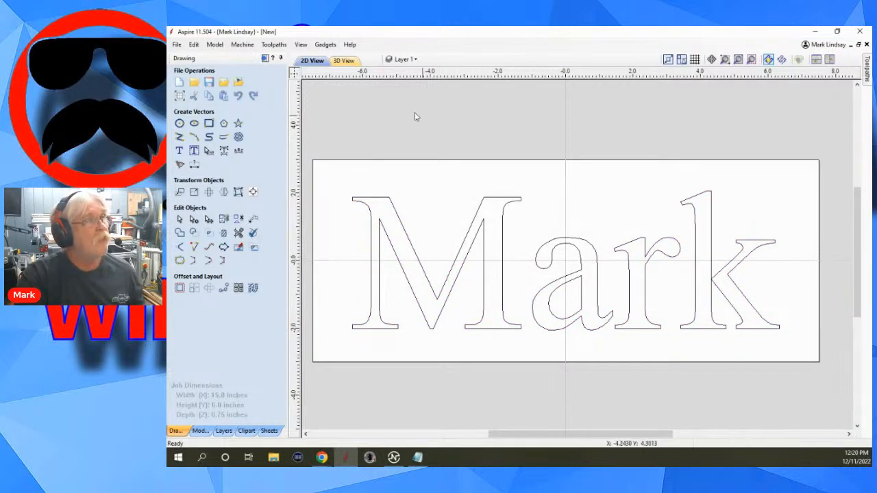
Make the Original Text layer active with Layer 1 hidden, and select the copied word to check it is still one text object.
left_click(429, 60)
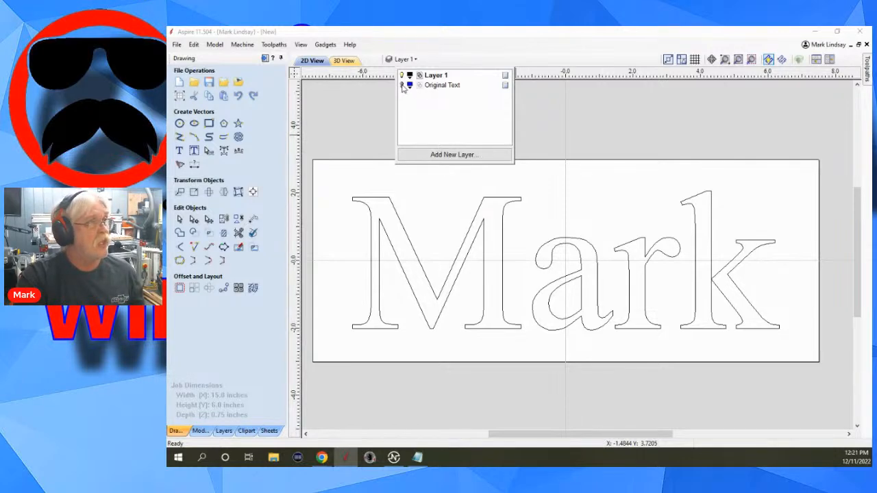
left_click(444, 85)
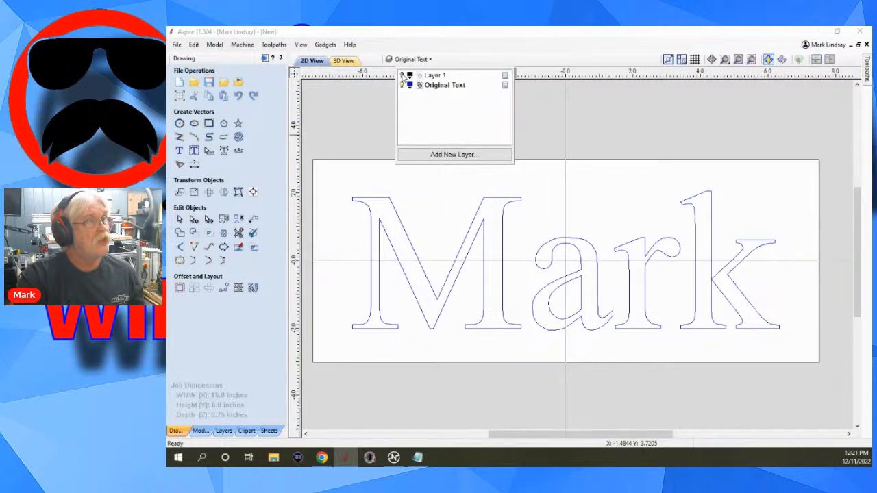
left_click(605, 218)
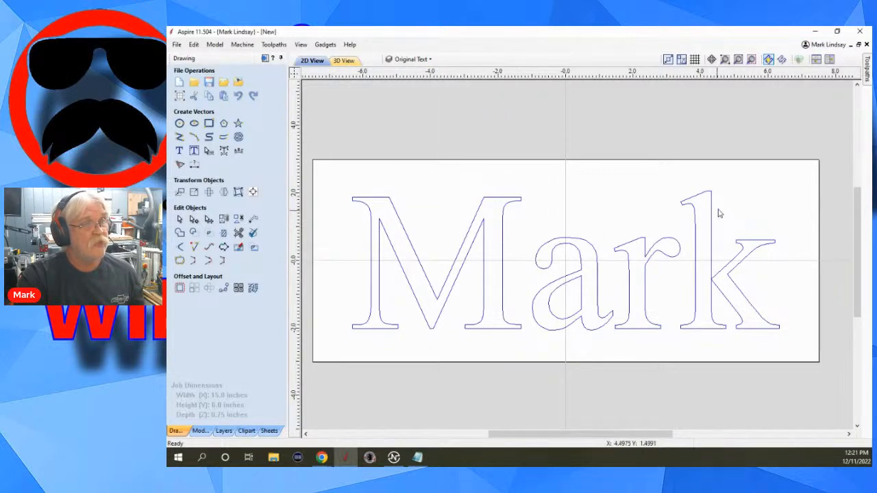
left_click_drag(725, 211, 645, 307)
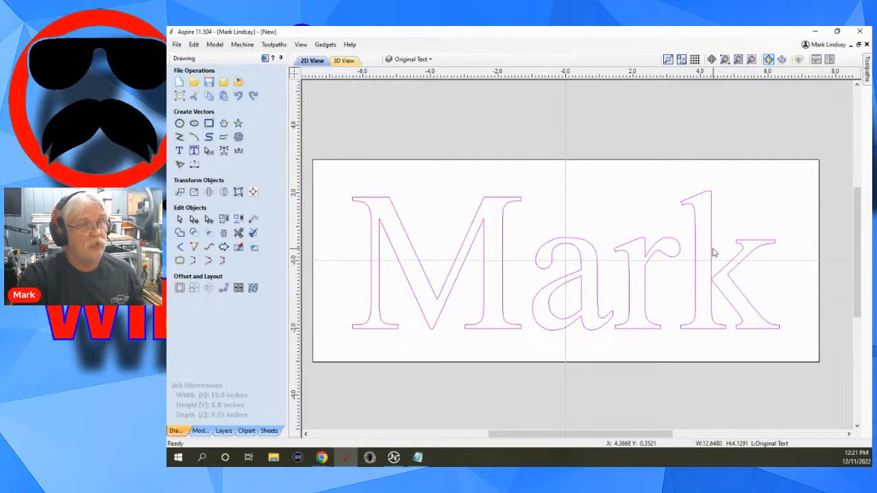
Make Layer 1 the active, visible layer again and hide the Original Text layer.
left_click(414, 59)
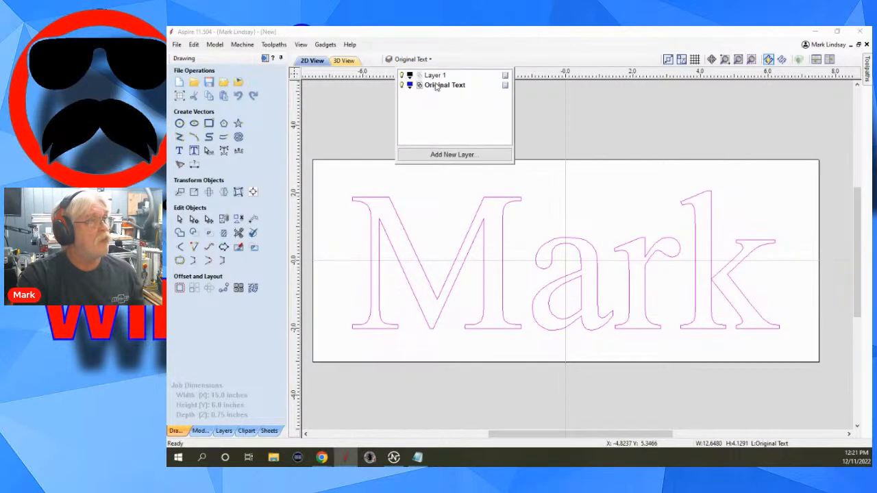
left_click(439, 75)
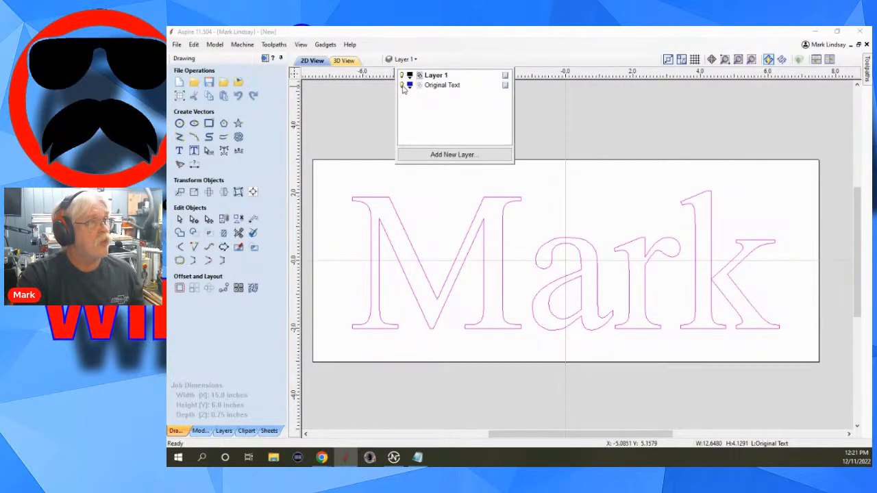
left_click(403, 87)
left_click(562, 116)
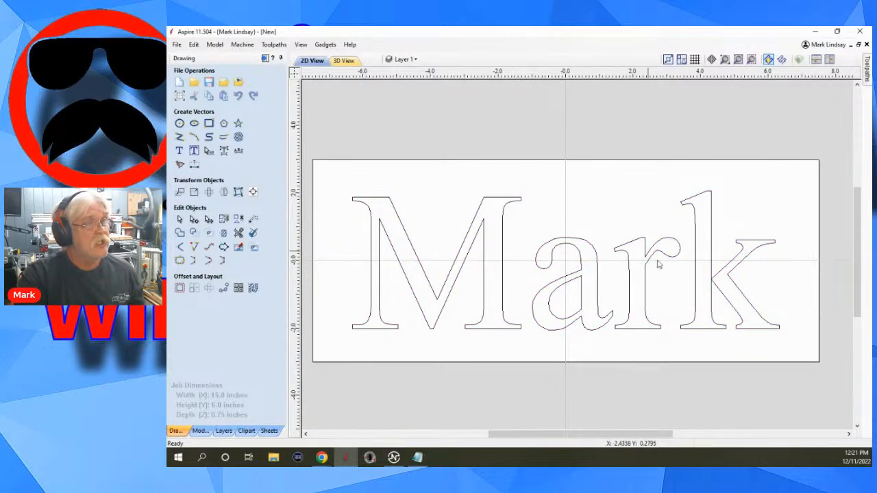
Select the word on Layer 1, convert it to curves and clear the selection.
left_click(620, 327)
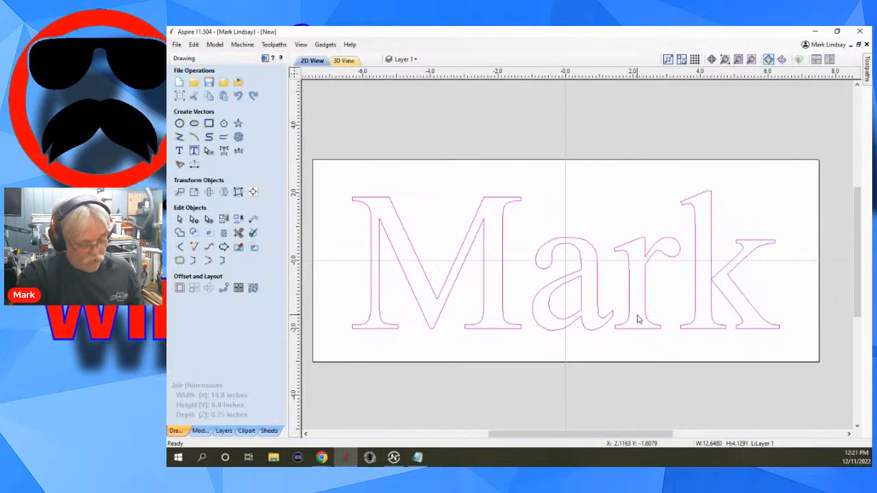
right_click(643, 240)
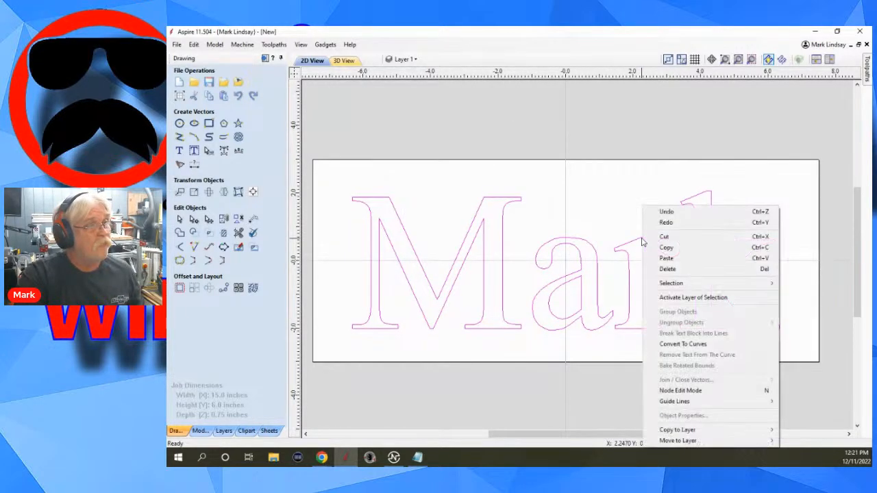
left_click(697, 342)
left_click(631, 353)
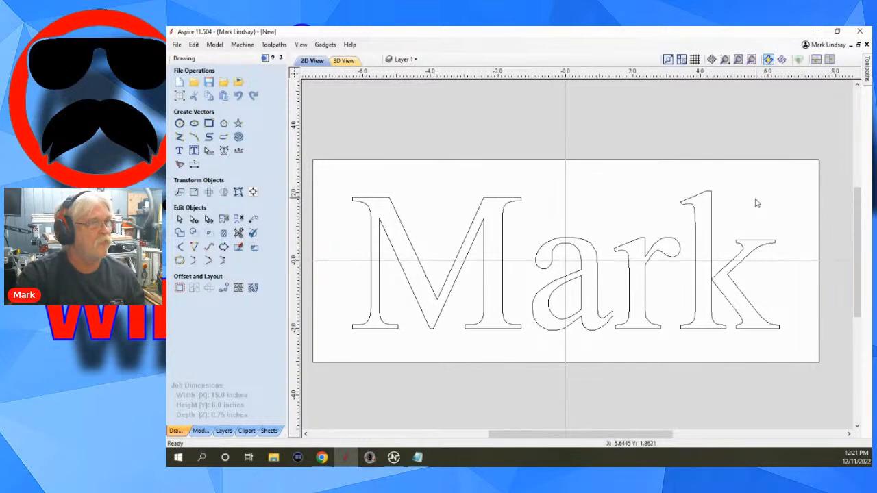
Check that the letter k selects on its own, and select all the letter curves on Layer 1 and delete them.
left_click(689, 268)
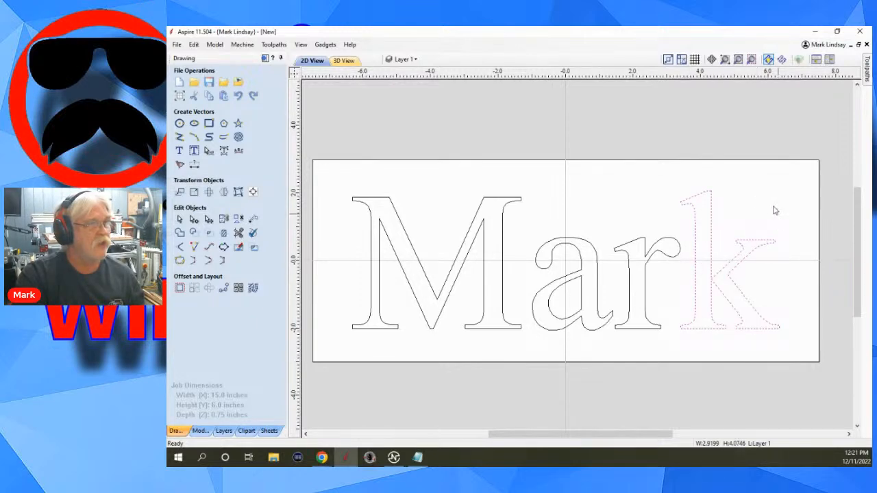
left_click_drag(788, 185, 354, 371)
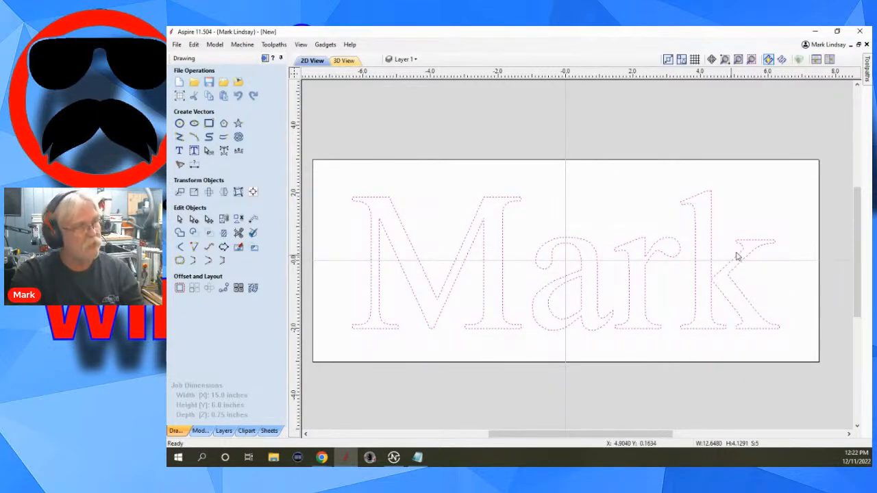
key("Delete")
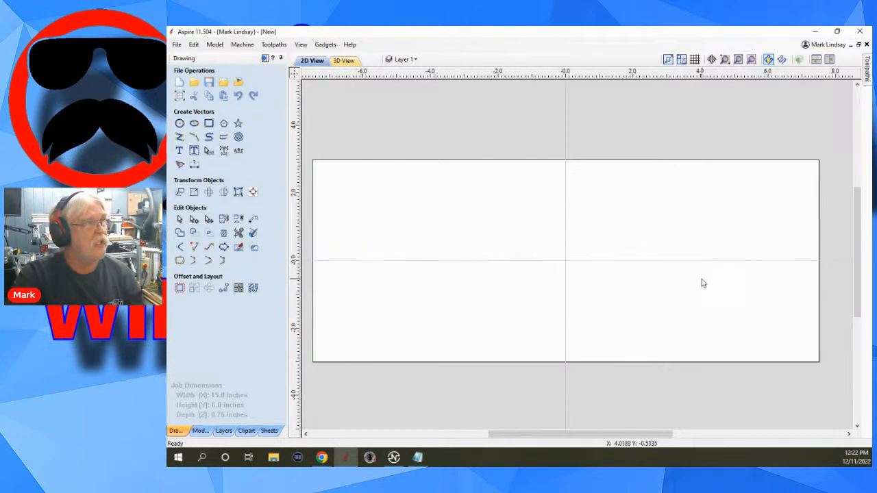
Show the Original Text layer, make it active and copy its word onto Layer 1.
left_click(406, 60)
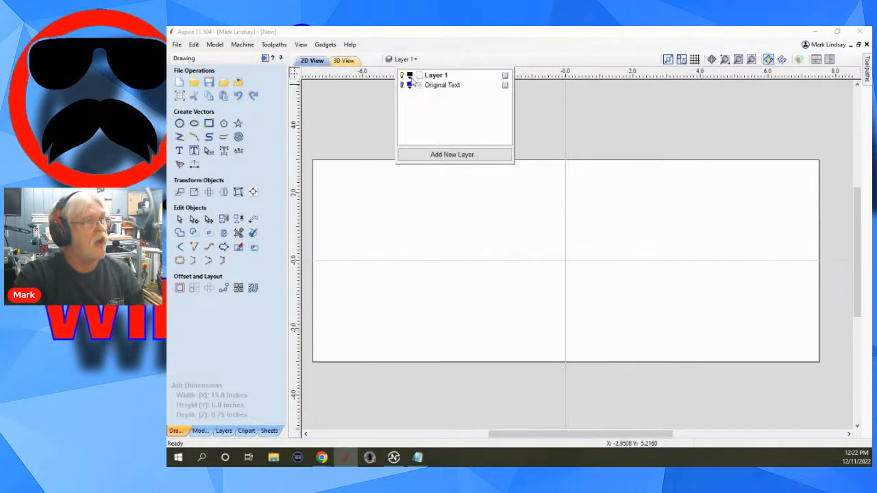
left_click(402, 85)
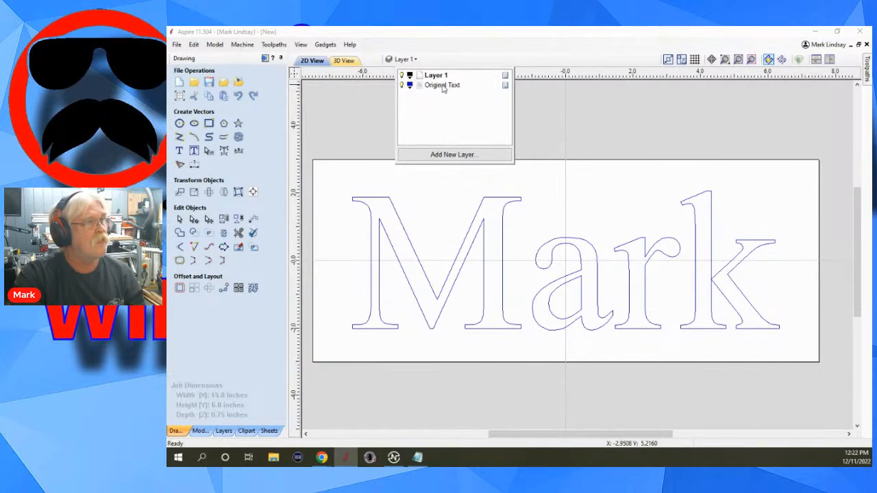
left_click(443, 87)
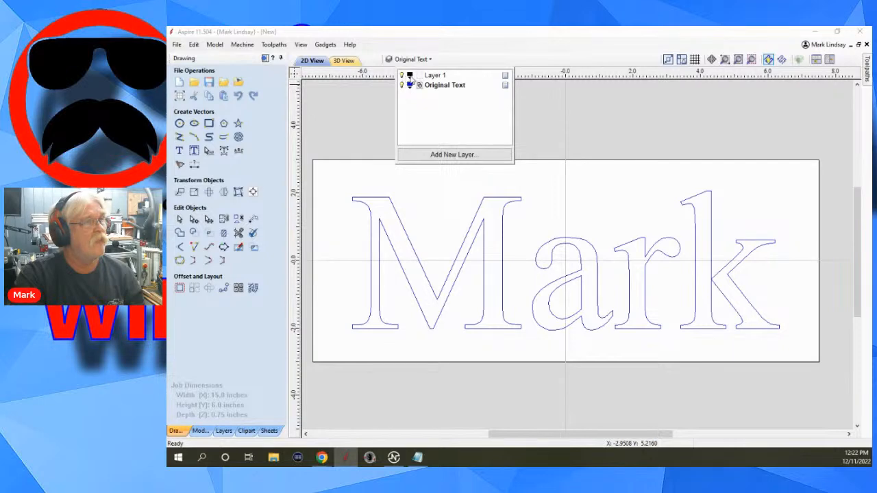
left_click(632, 279)
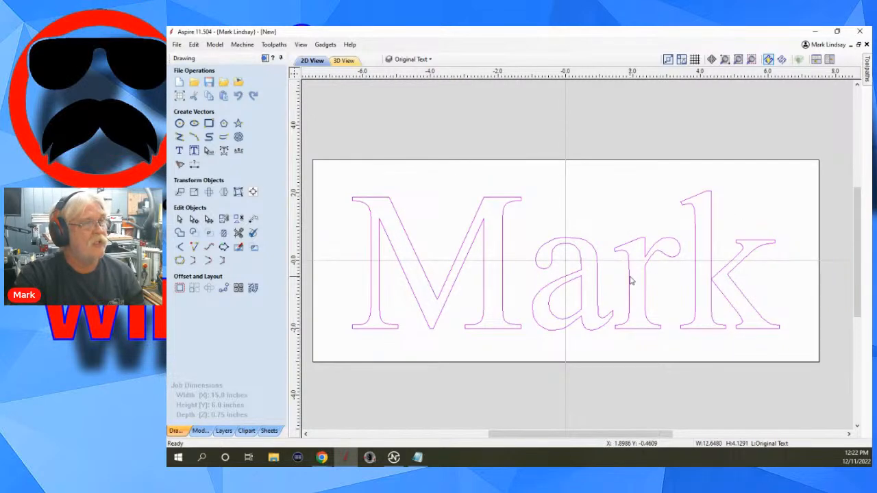
right_click(647, 258)
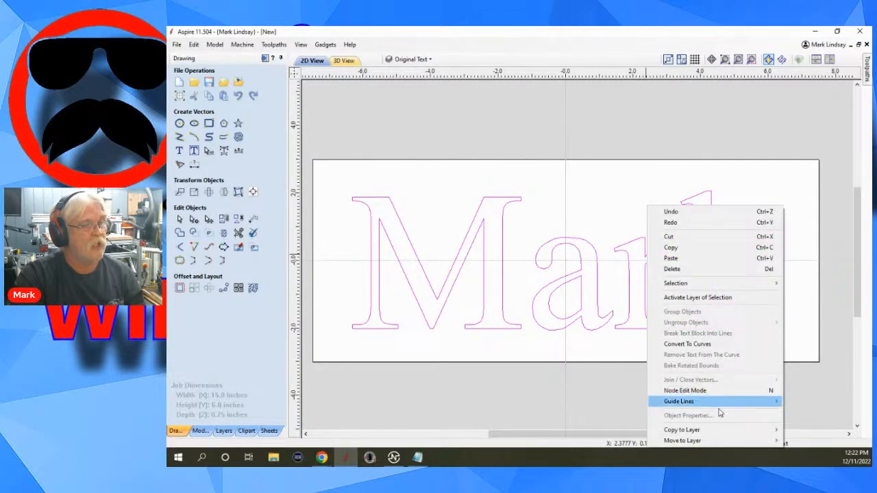
mouse_move(727, 432)
left_click(815, 430)
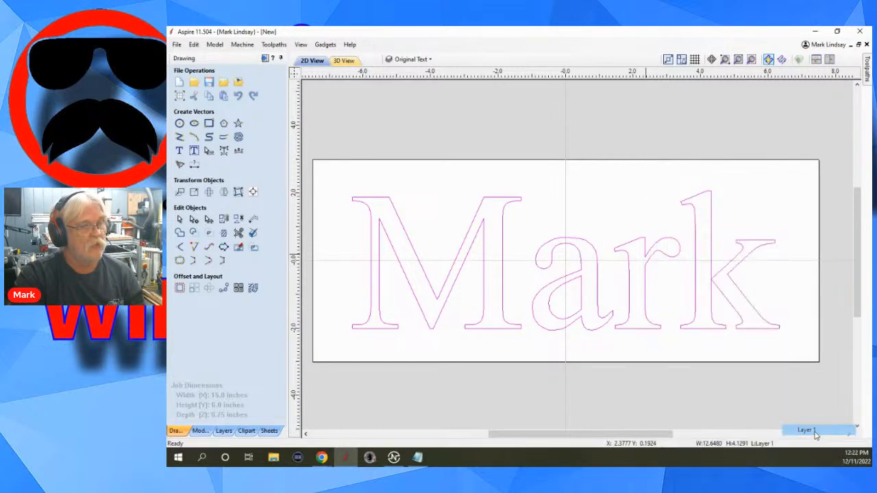
Switch the active layer to Layer 1 and hide the Original Text layer.
left_click(410, 59)
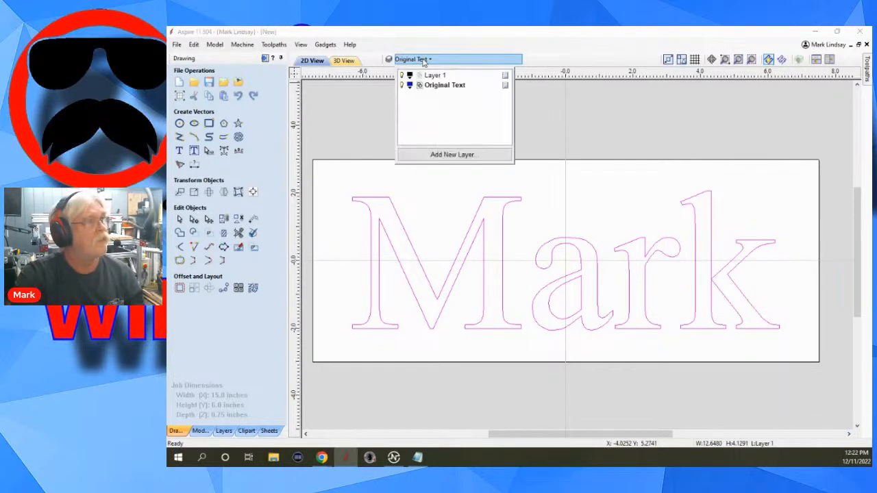
left_click(442, 76)
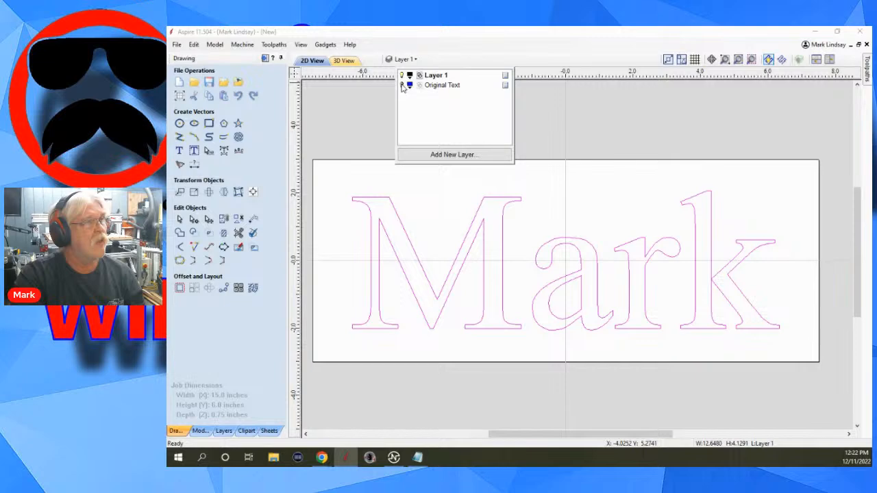
left_click(402, 85)
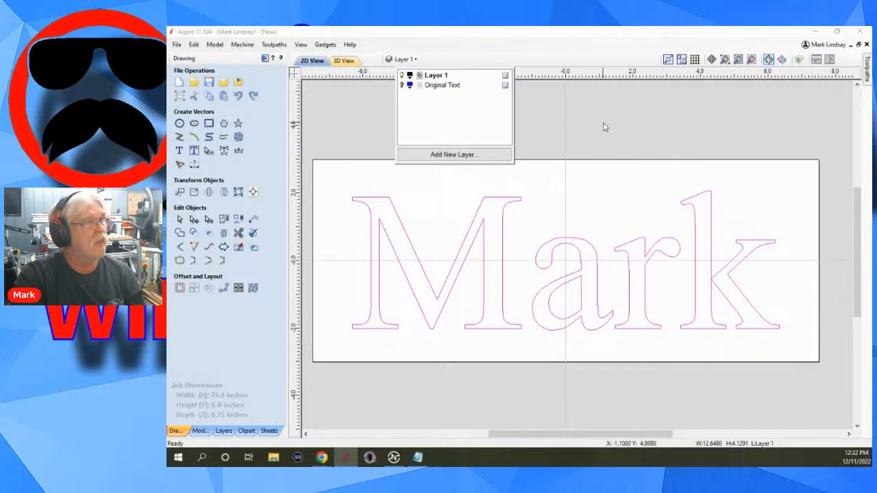
Change the font of the word on Layer 1 to the TrueType font 5AM CTW.
left_click(628, 325)
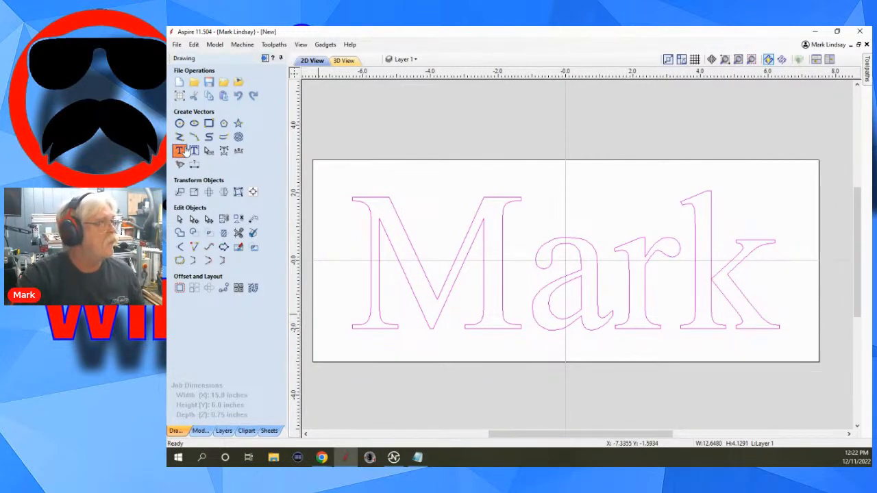
left_click(185, 152)
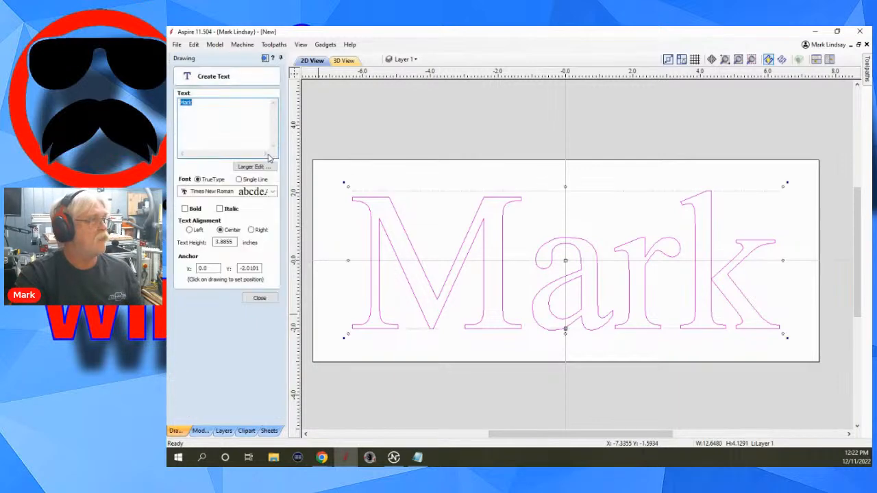
left_click(264, 193)
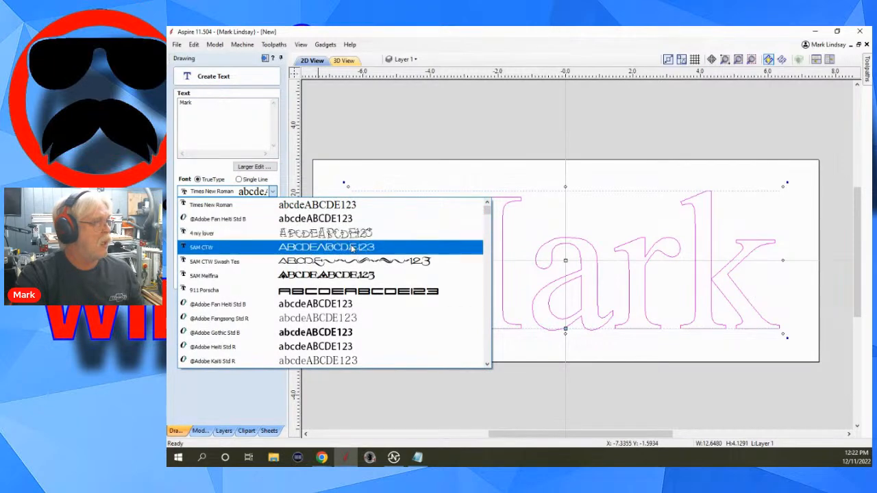
left_click(327, 247)
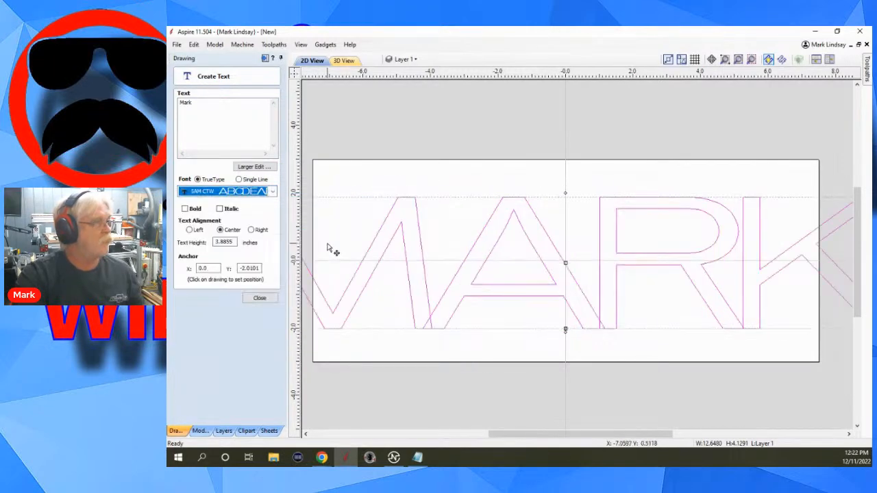
left_click(261, 299)
Scale the word on Layer 1 down about its centre to about 12.8 by 2.5 inches so it fits the board.
scroll(560, 241, "down", 2)
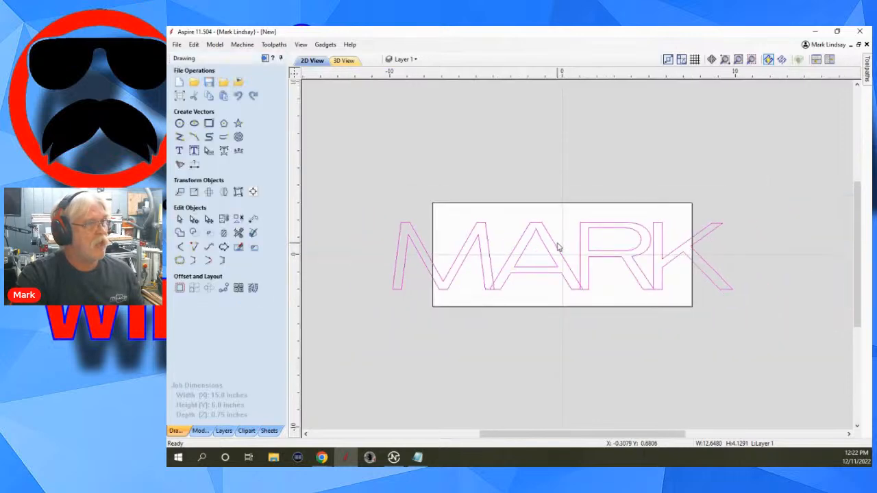
left_click(585, 266)
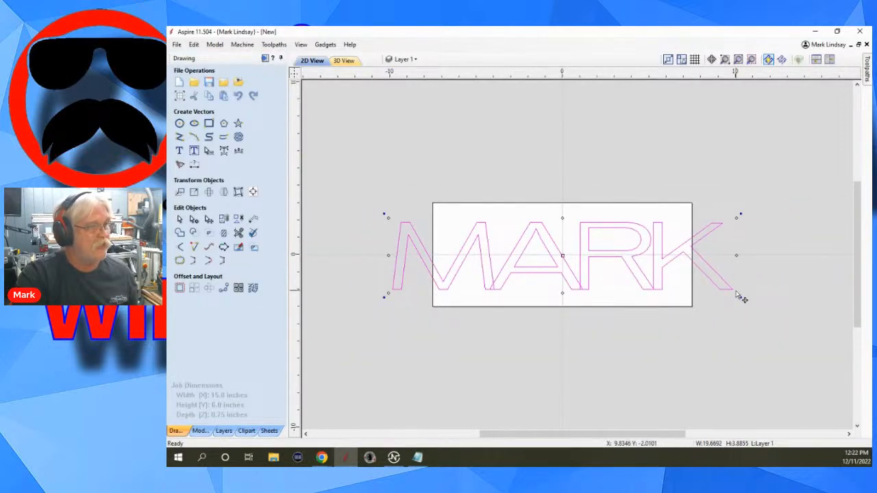
left_click_drag(737, 294, 665, 281)
scroll(549, 313, "up", 4)
scroll(578, 290, "down", 2)
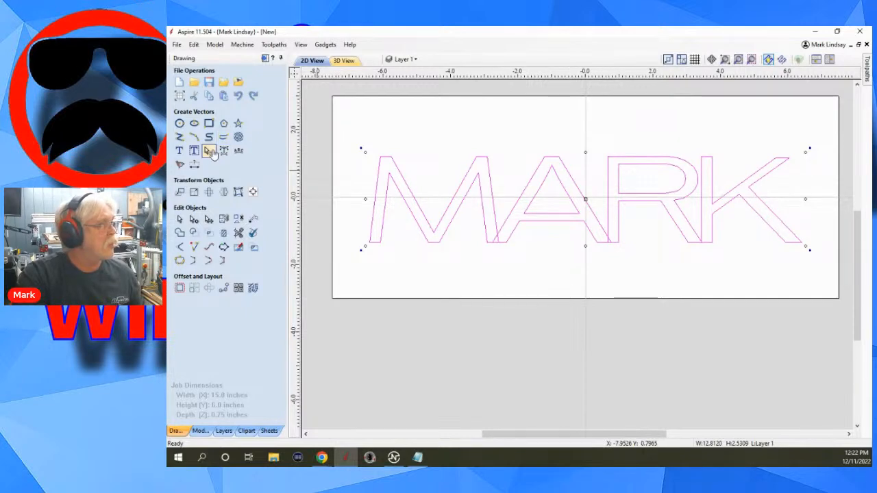
Widen the kerning between M and A, A and R, and R and K, and deselect the word.
left_click(209, 150)
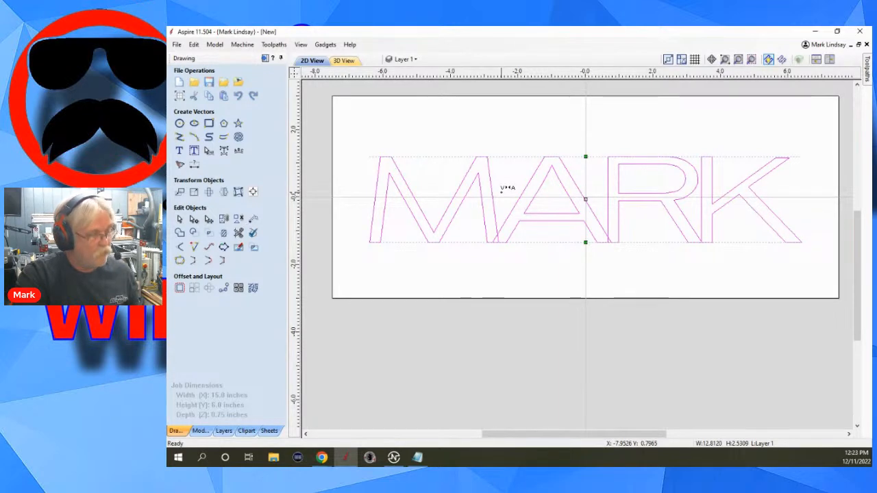
left_click(501, 192, "shift")
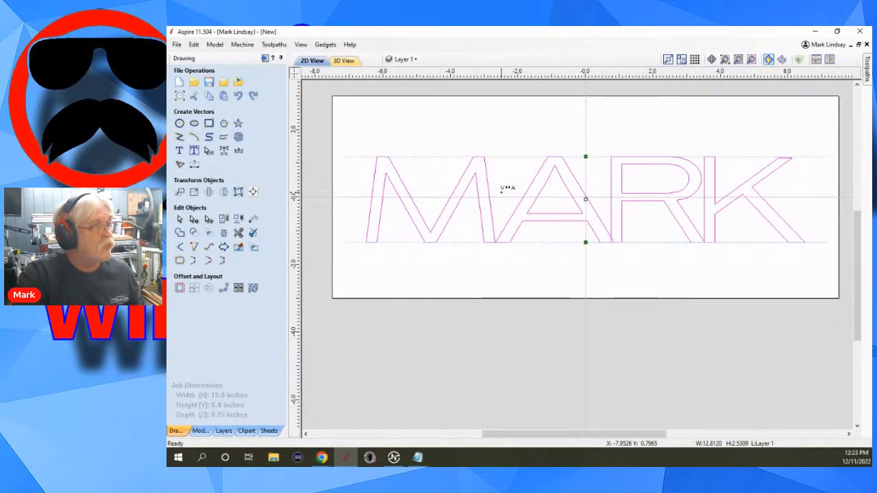
left_click(501, 193, "shift")
left_click(594, 176, "shift")
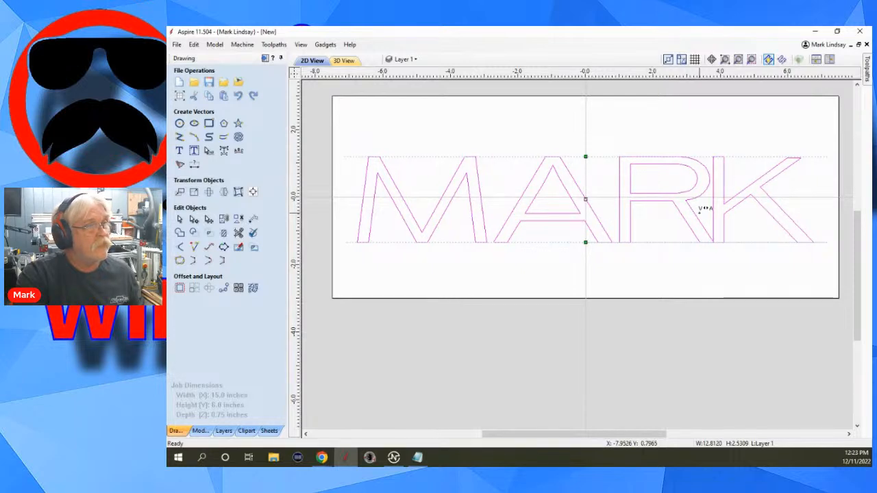
left_click(700, 209, "shift")
left_click(699, 209, "shift")
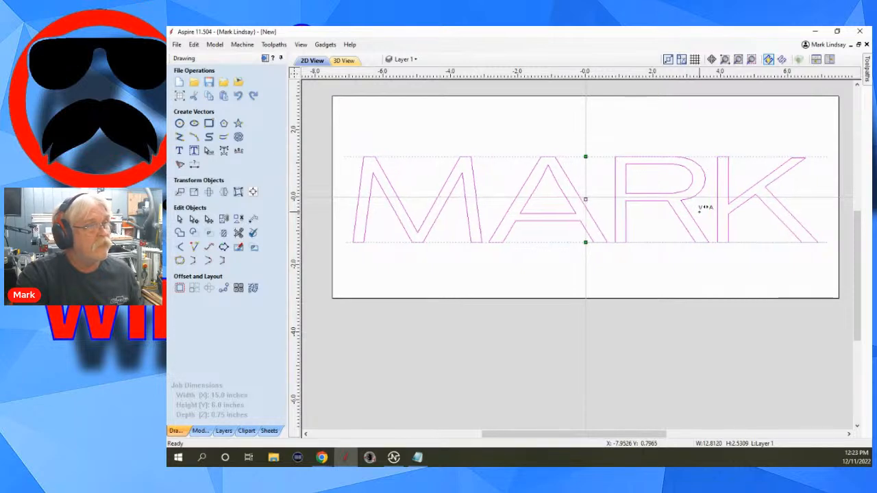
left_click(627, 276)
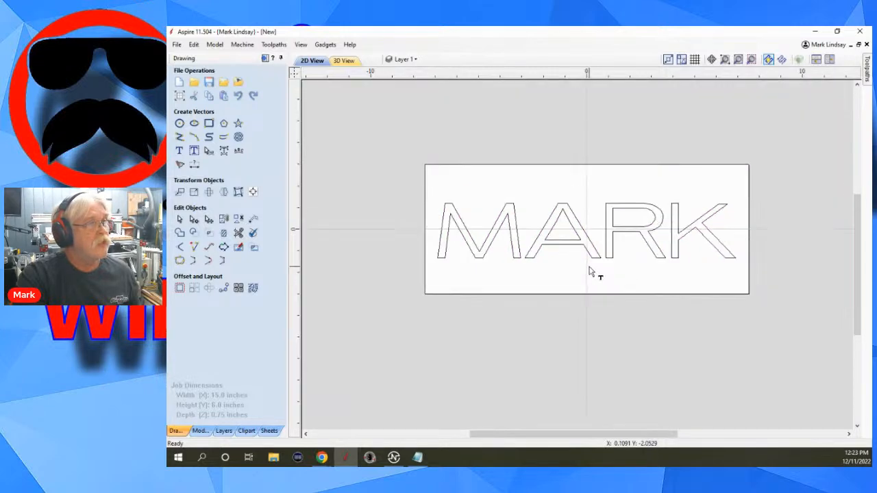
Check the layer list for the Original Text layer and its visibility, leaving Layer 1 active.
scroll(587, 270, "down", 2)
scroll(675, 231, "up", 2)
scroll(675, 232, "down", 1)
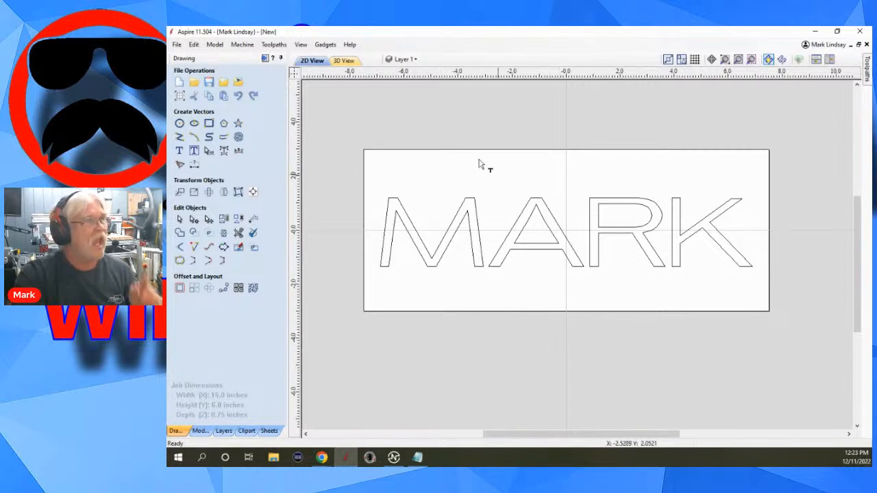
left_click(404, 59)
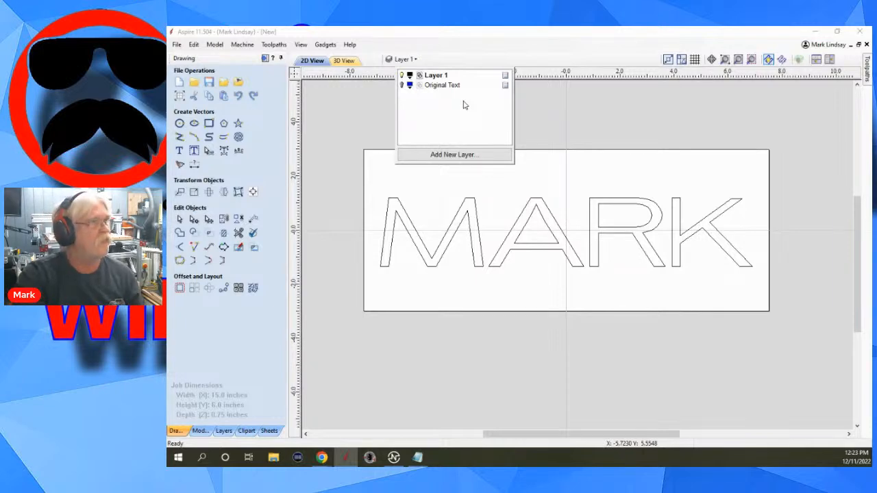
left_click(630, 122)
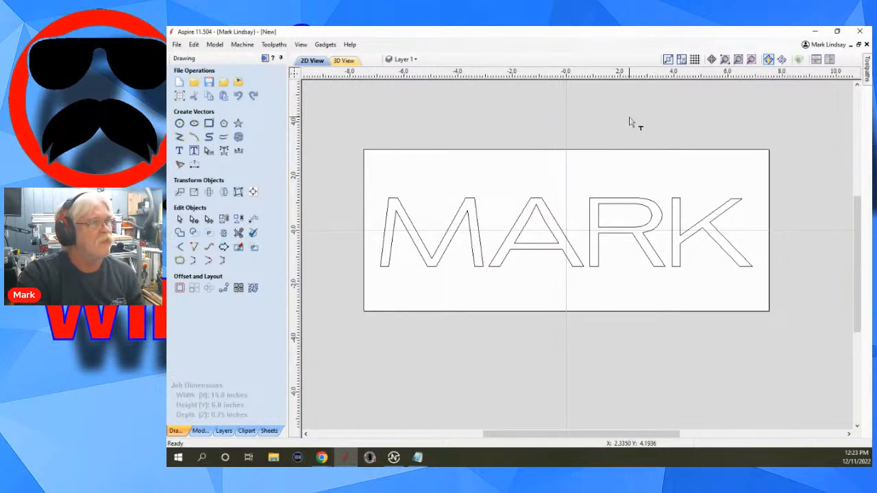
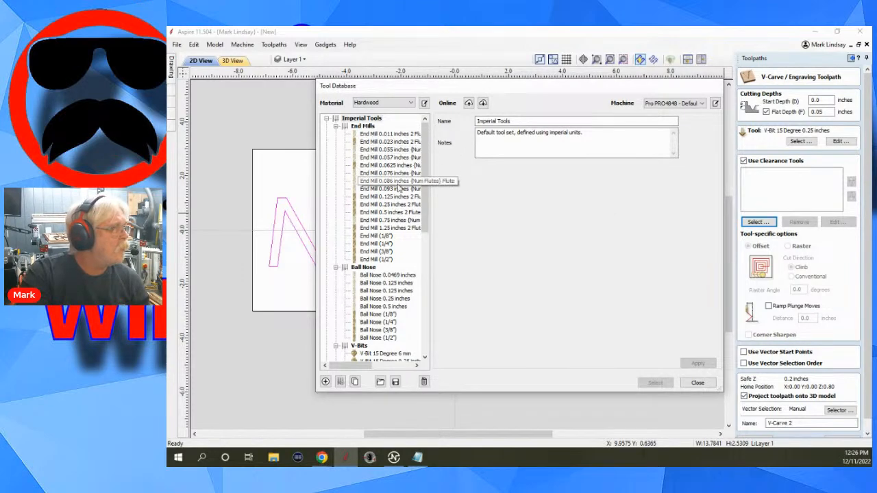
Add the End Mill 0.125 inches 2 Flute as clearance tool and calculate the V-Carve 2 toolpath.
left_click(395, 197)
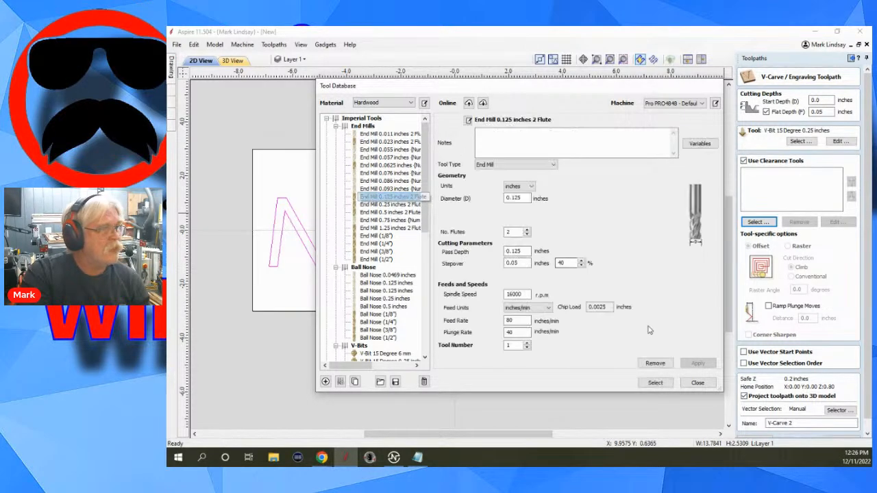
left_click(656, 382)
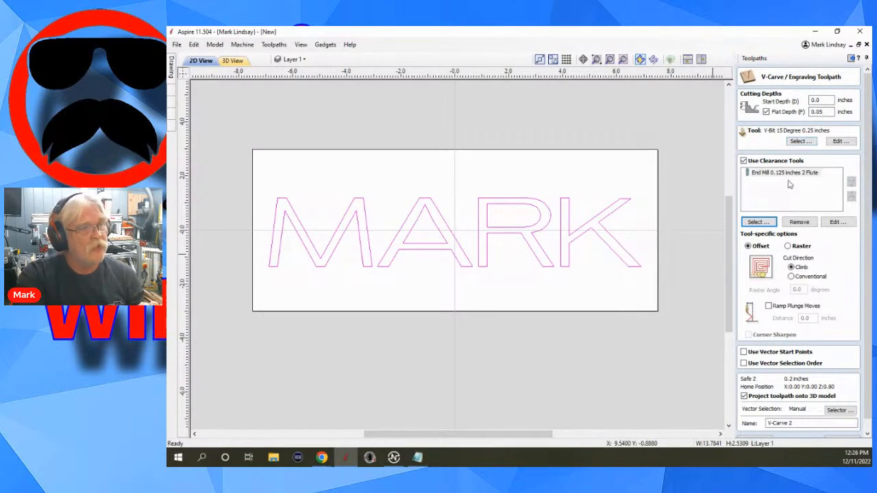
scroll(758, 344, "down", 1)
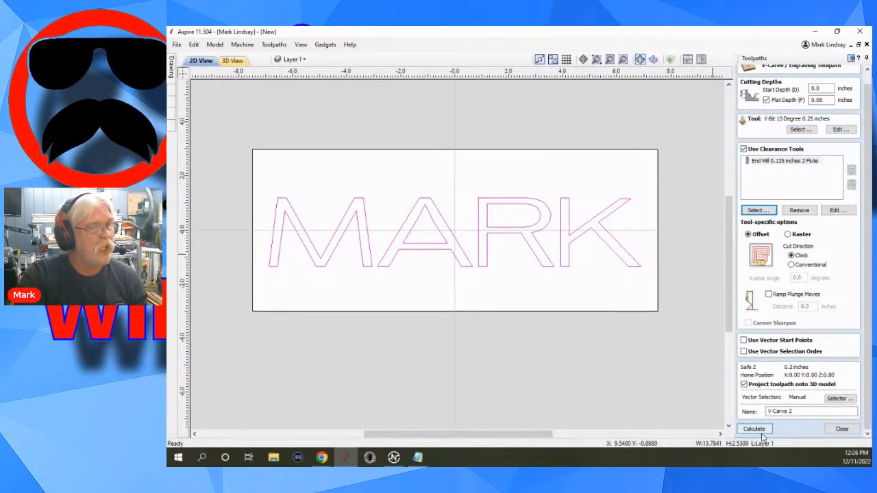
left_click(754, 430)
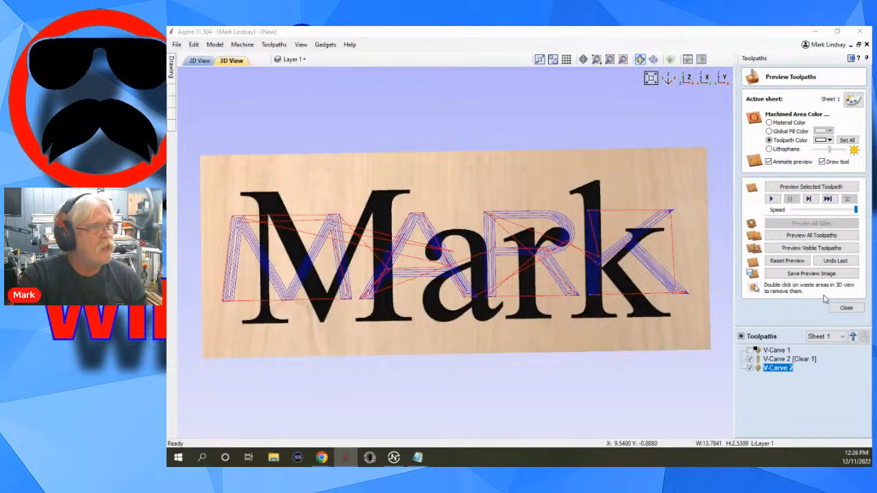
Reset the toolpath preview and delete the outdated V-Carve 1 toolpath.
left_click(784, 261)
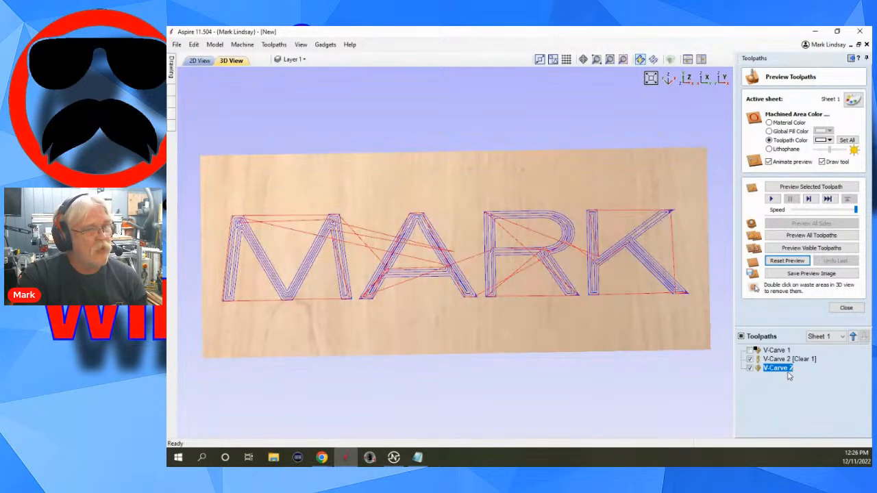
left_click(775, 351)
right_click(776, 353)
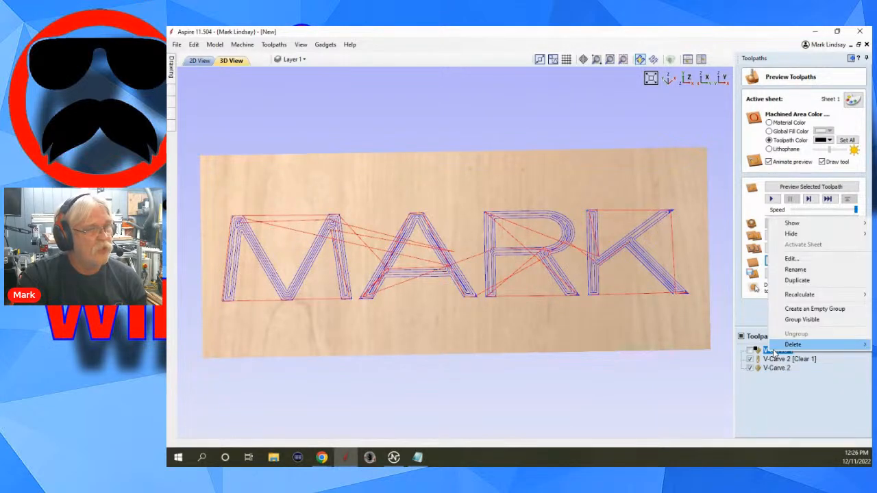
mouse_move(804, 346)
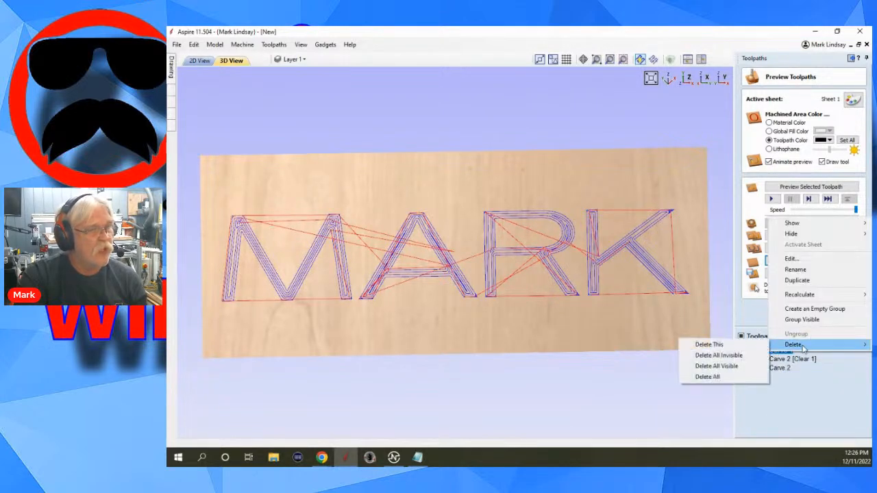
left_click(732, 346)
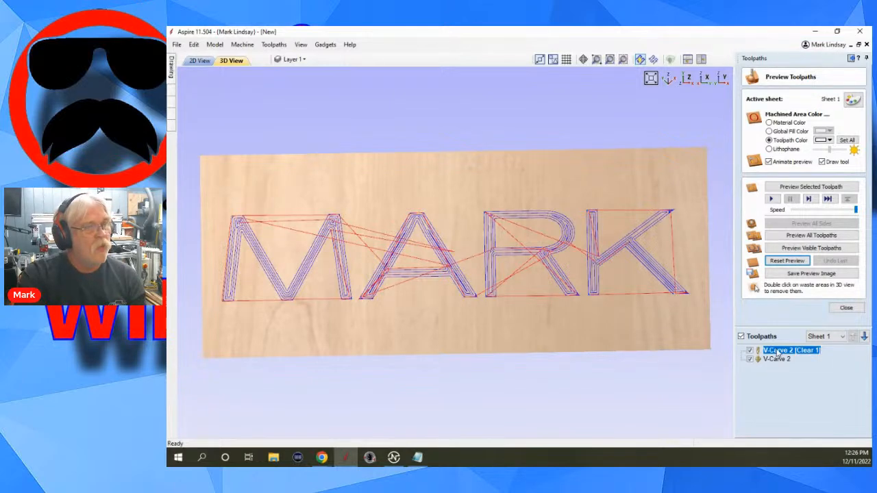
Hide all toolpaths and leave the toolpath preview.
mouse_move(779, 353)
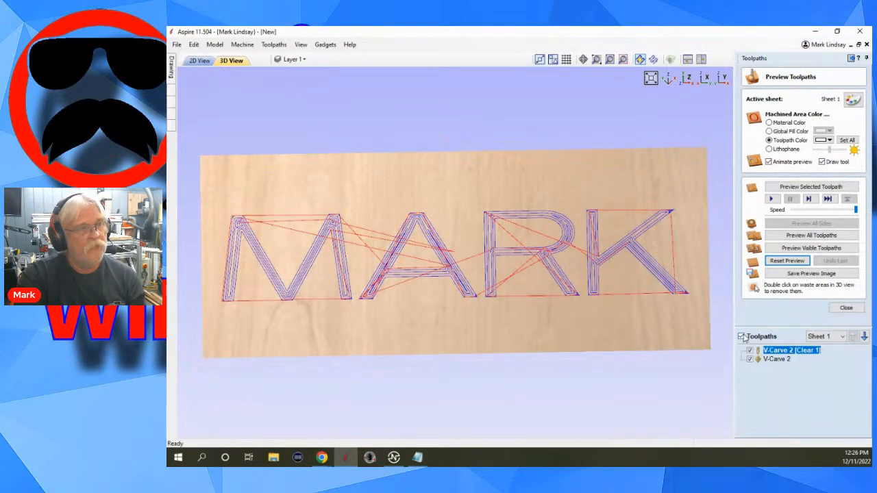
left_click(742, 336)
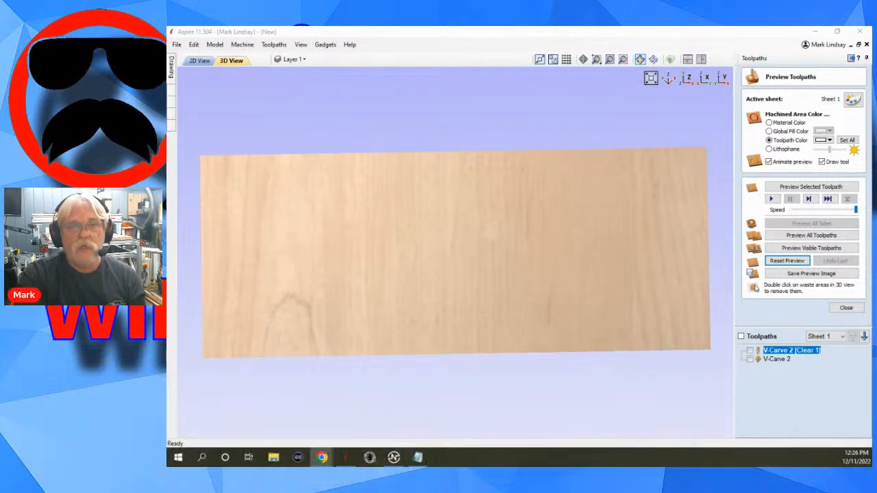
left_click(848, 308)
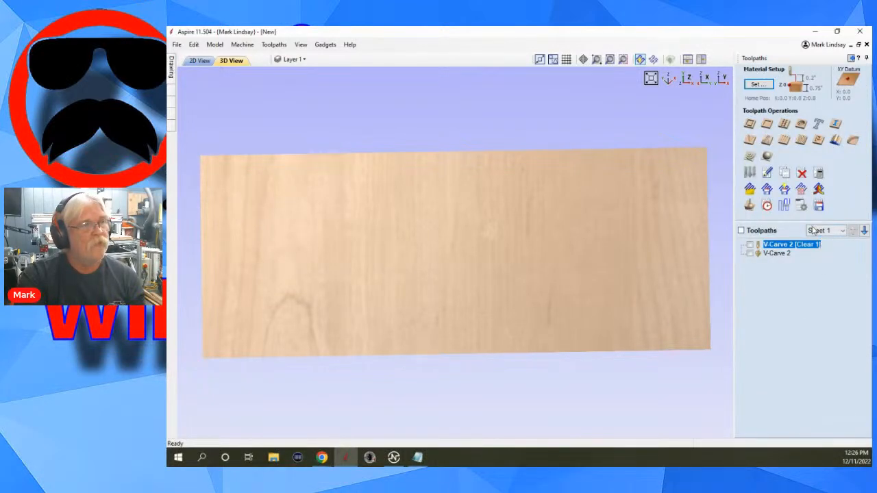
Open the toolpath saving options and select V-Carve 2 to inspect which tool it would be saved with.
left_click(818, 206)
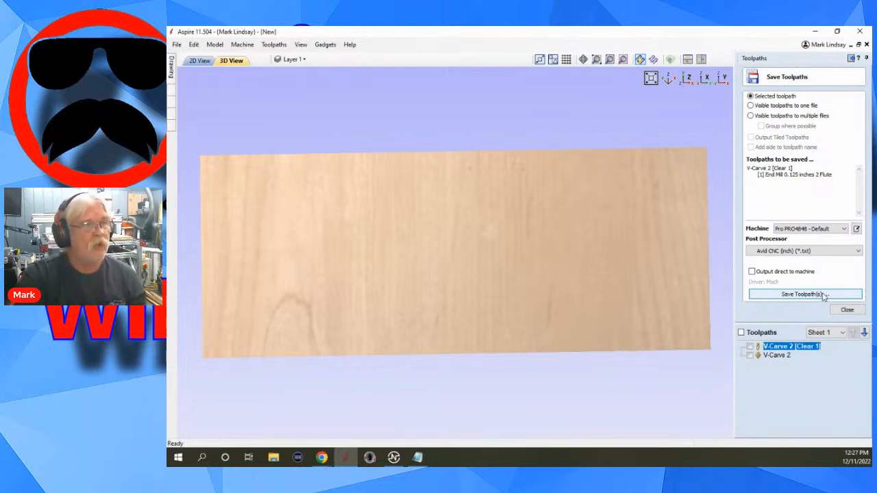
left_click(781, 356)
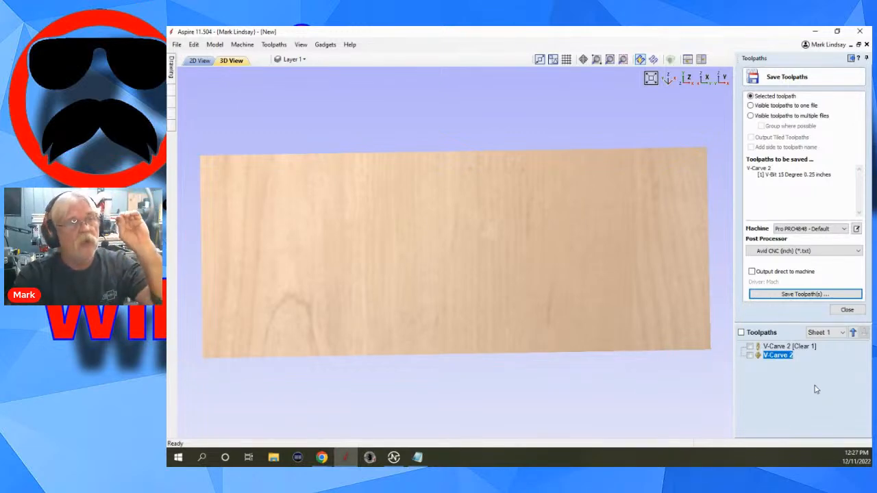
mouse_move(780, 362)
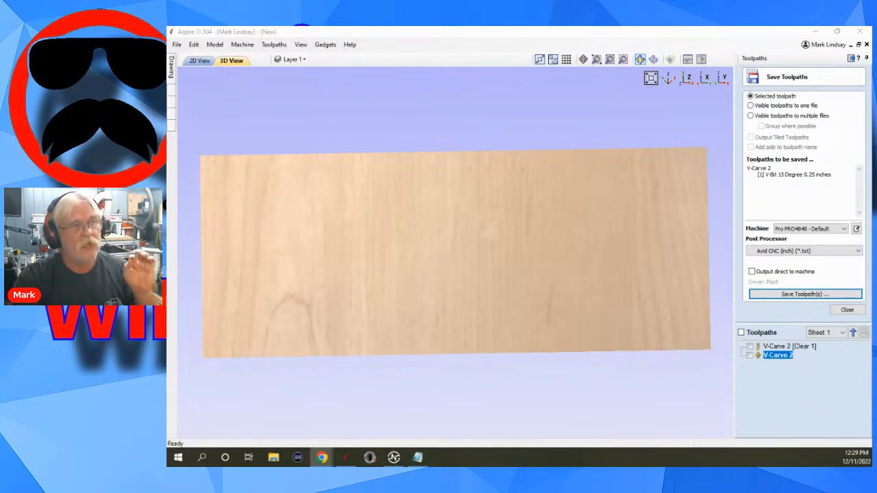
Try to set up V-Carve 2 [Clear 1] and V-Carve 2 for saving as visible toolpaths to one file.
left_click(752, 106)
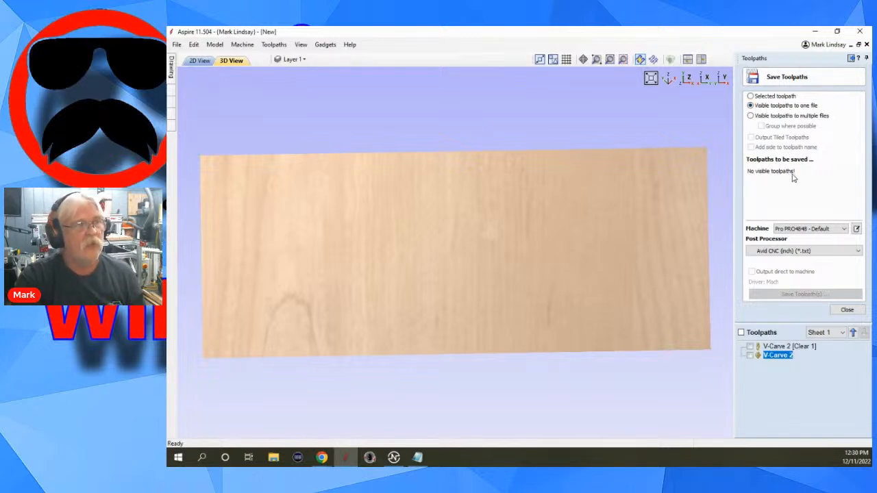
left_click(751, 347)
left_click(751, 356)
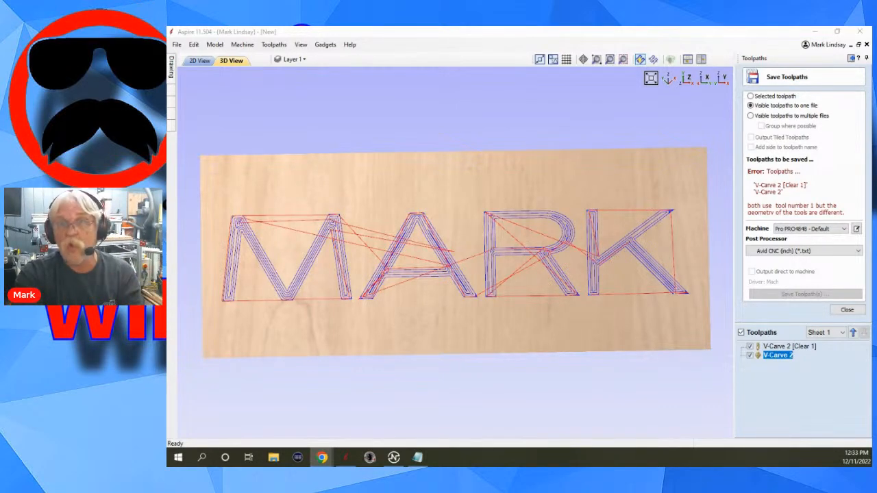
Set the saving option back to the selected toolpath and hide both toolpaths.
left_click(749, 97)
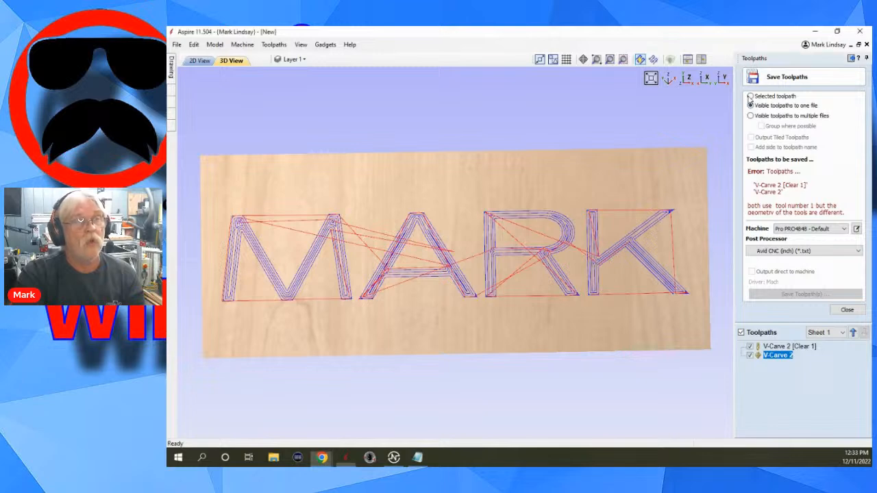
left_click(742, 333)
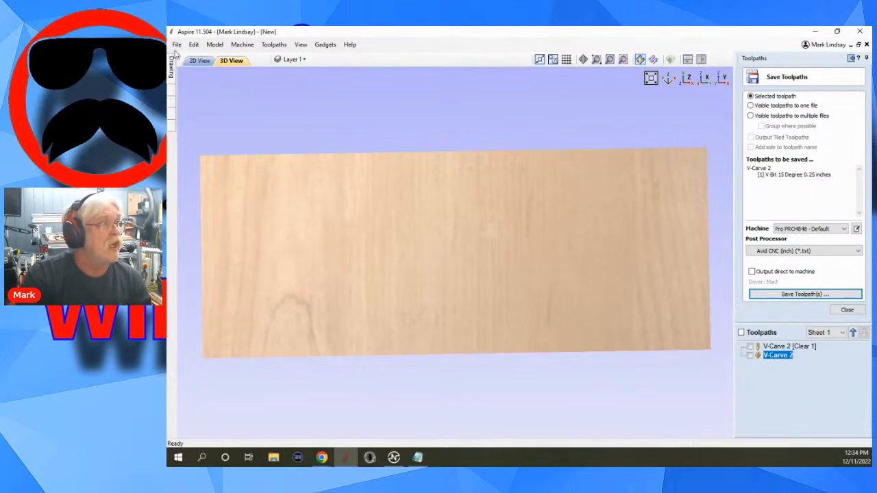
Return to the 2D view and close the toolpath saving options without saving.
left_click(196, 62)
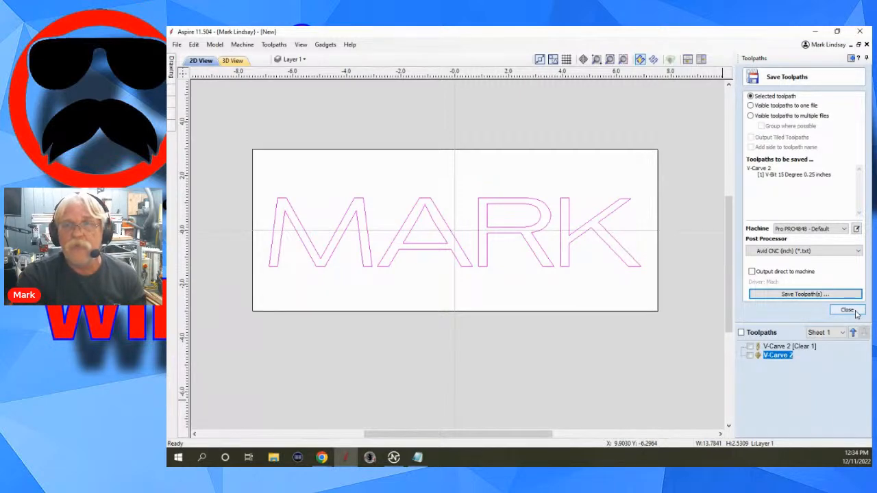
left_click(848, 310)
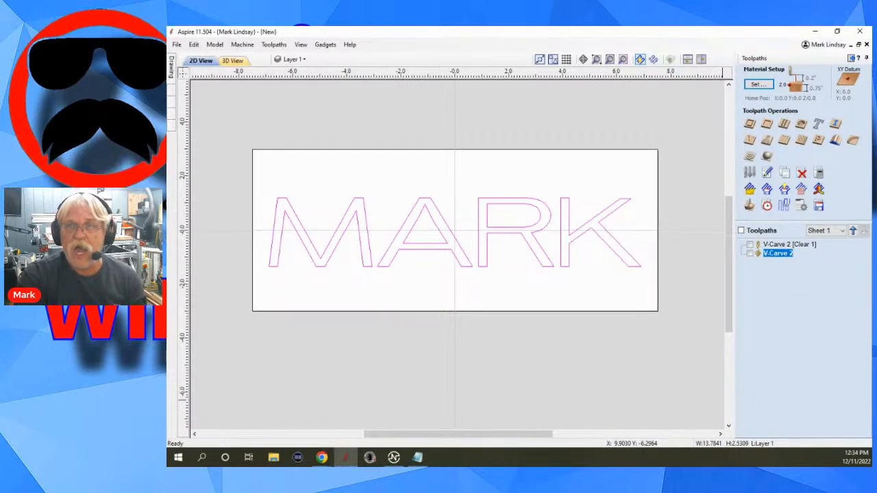
key("alt+Tab")
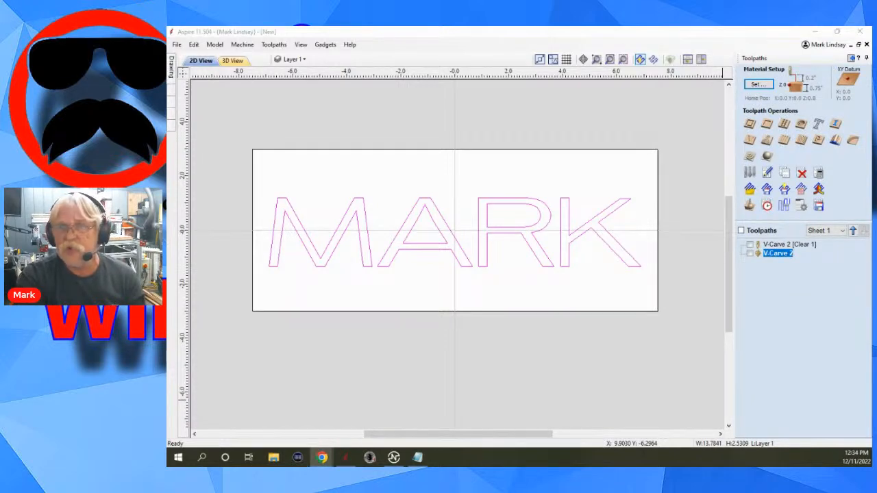
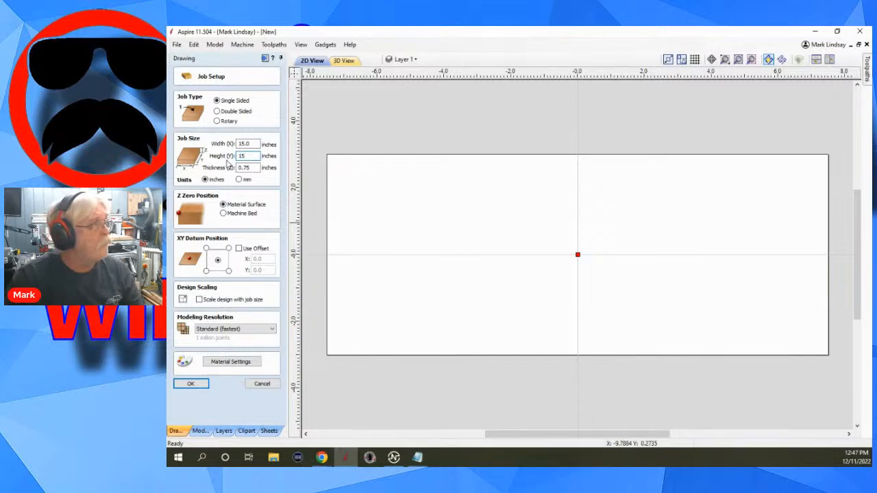
Apply the job setup with a 15 by 15 inch material size.
left_click(197, 386)
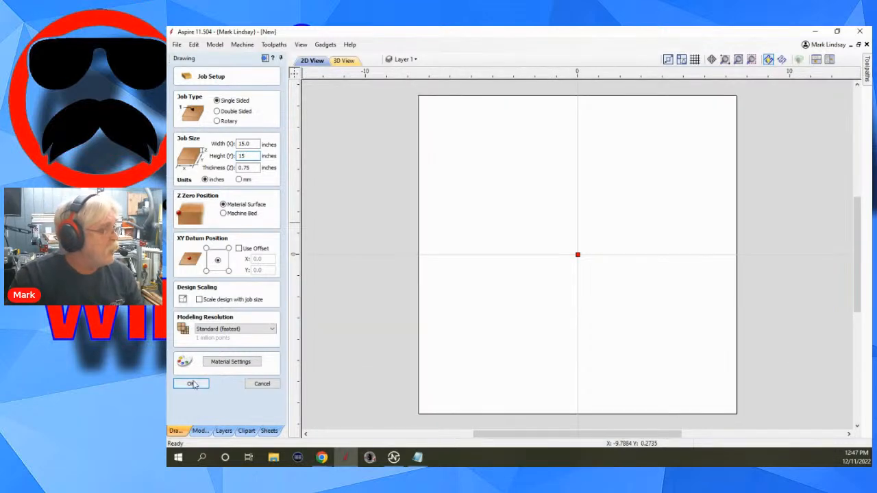
left_click(192, 385)
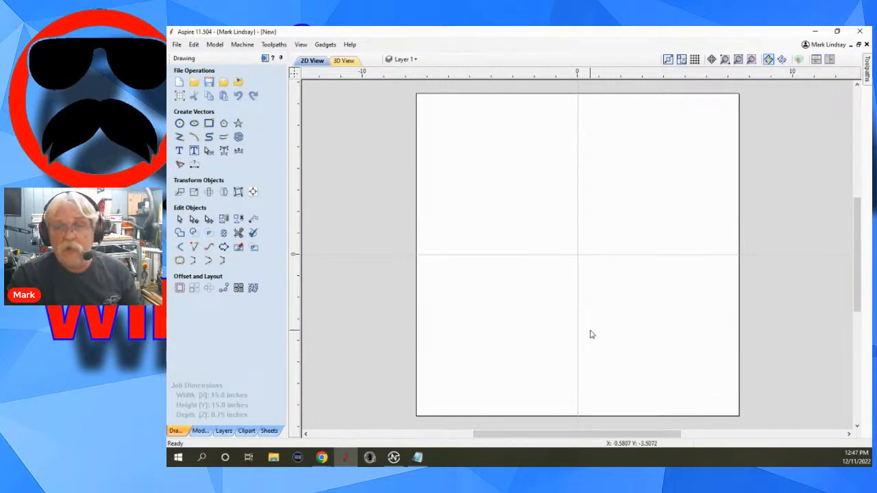
Draw a circle about 2.6 inches in diameter and move it onto the vertical centreline near the job's upper edge.
left_click(179, 124)
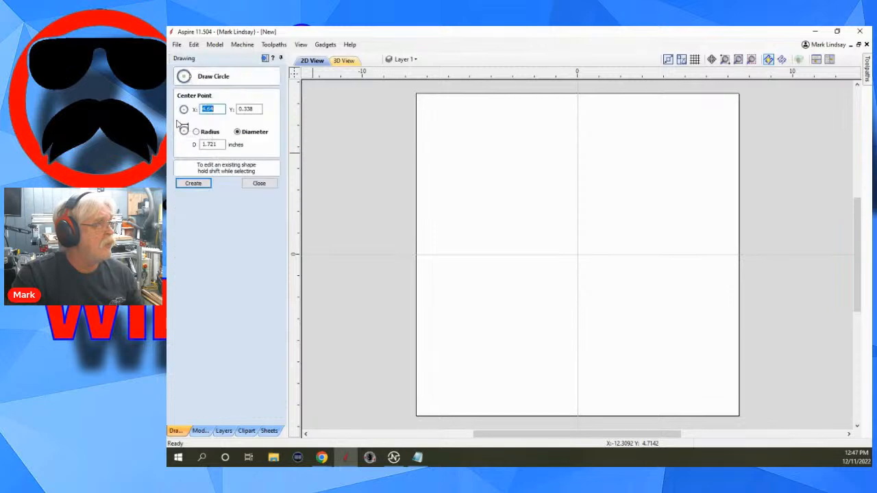
left_click(480, 148)
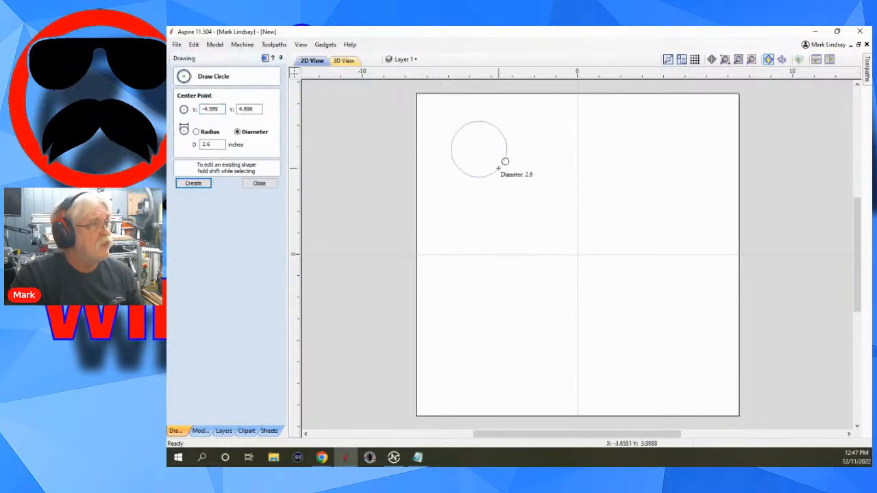
left_click(505, 162)
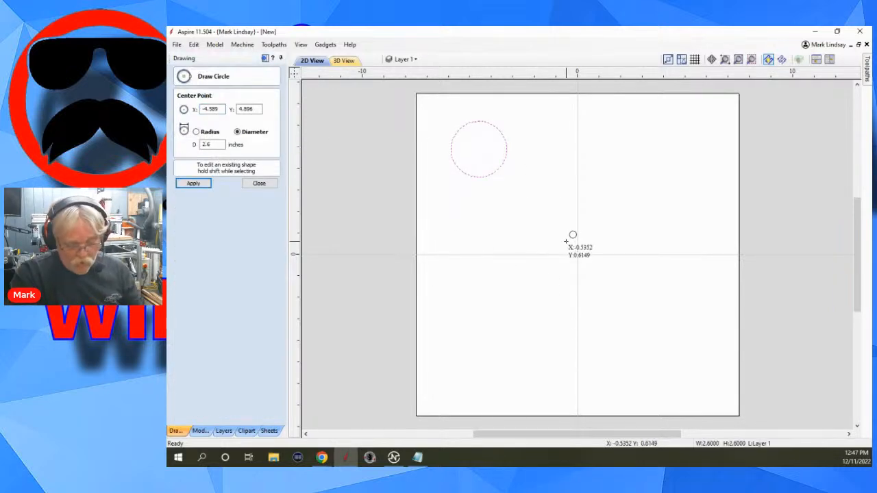
left_click(259, 184)
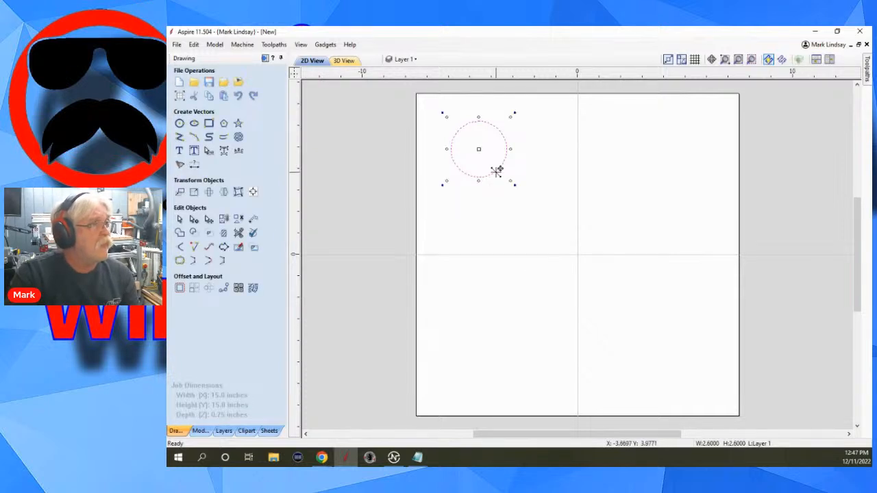
left_click_drag(479, 147, 579, 140)
left_click(619, 275)
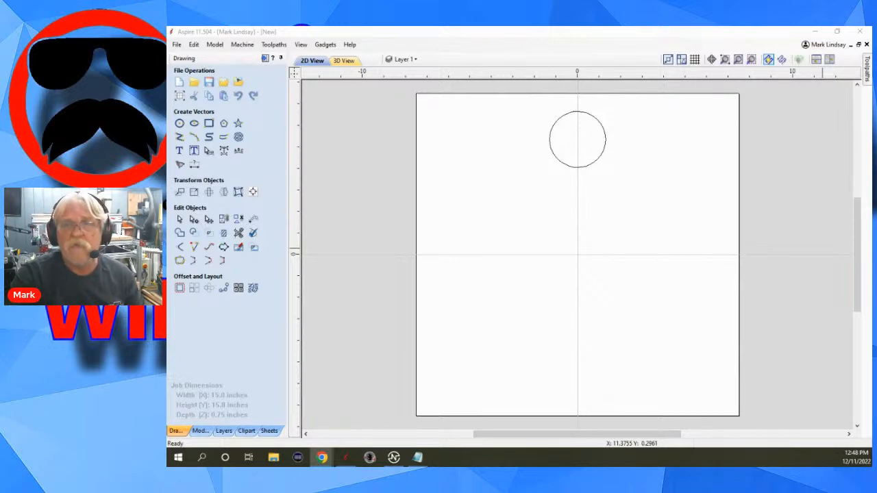
Set up a circular copy of the circle with 8 items and rotation centre Y 0.0, then leave it without copying.
left_click(561, 158)
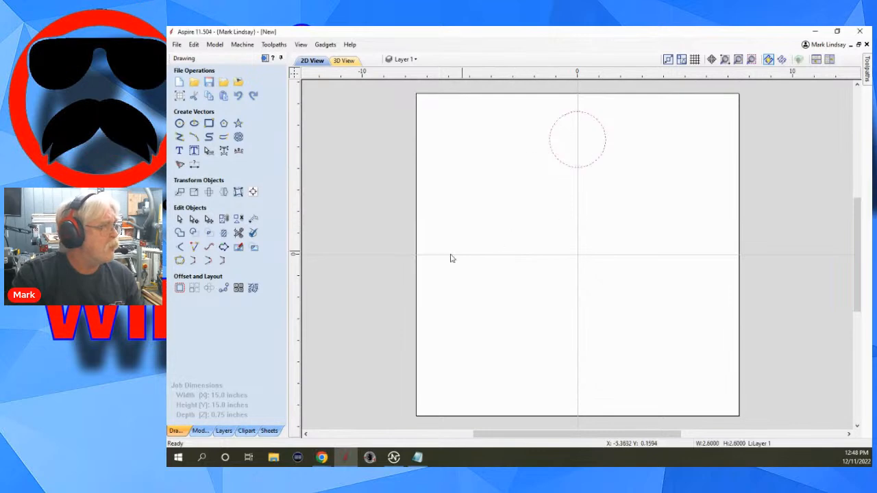
left_click(208, 288)
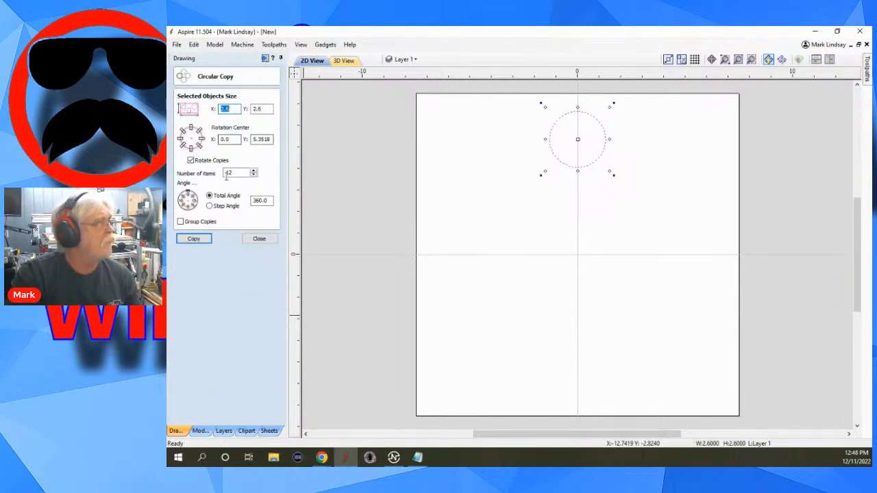
left_click_drag(233, 173, 223, 176)
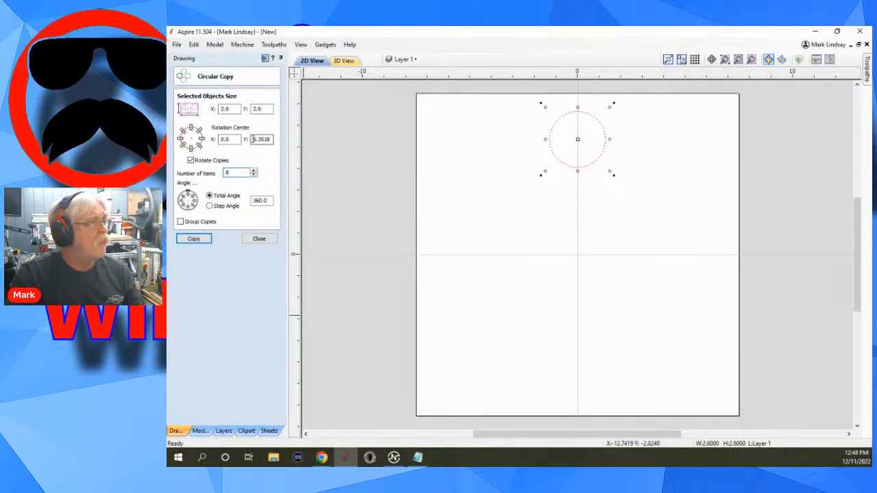
left_click_drag(254, 139, 270, 139)
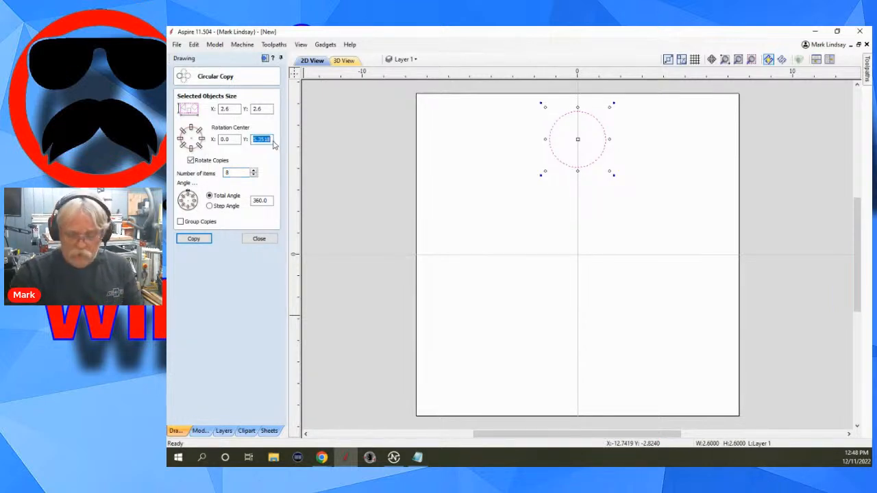
type("0.")
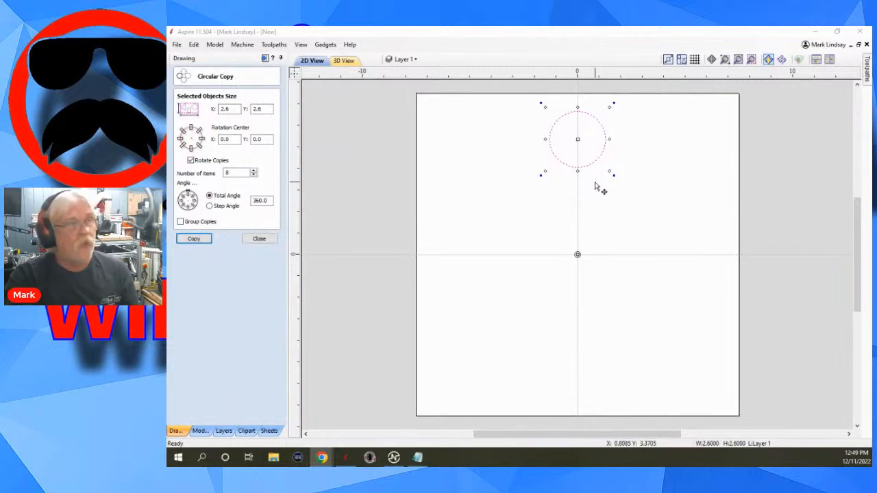
left_click(260, 239)
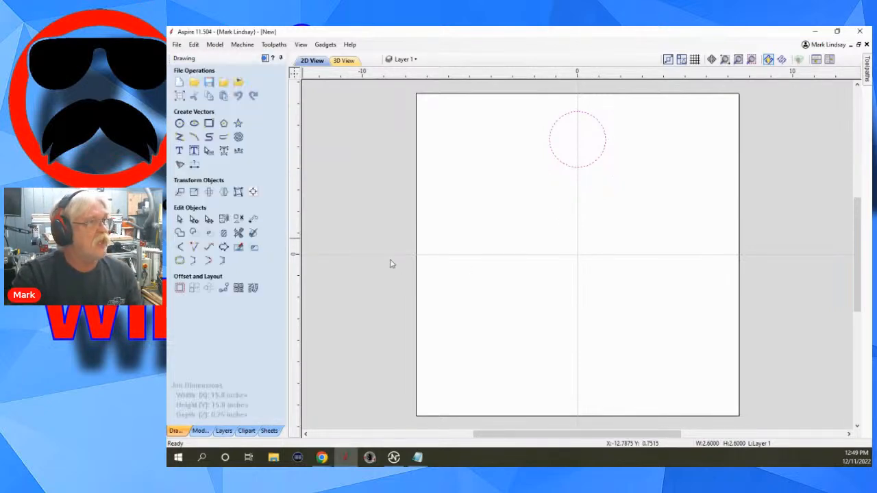
Resize the circle to 2.0 inches in width and height.
left_click(583, 170)
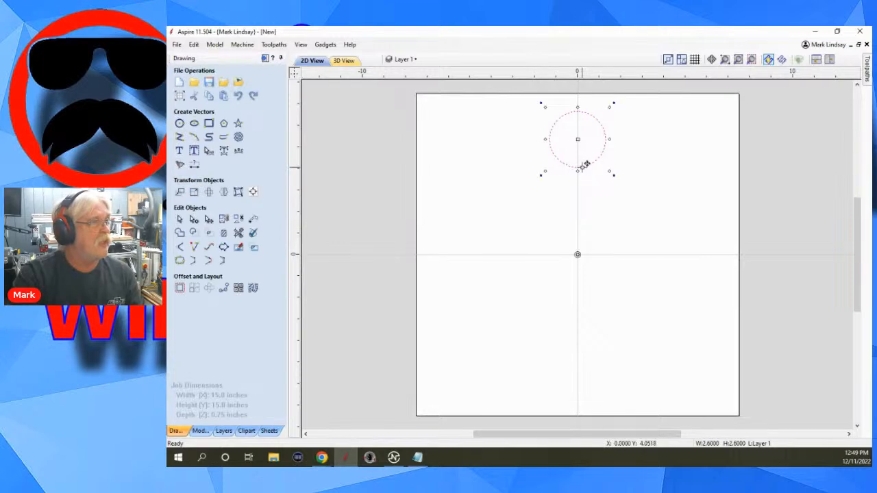
left_click(193, 193)
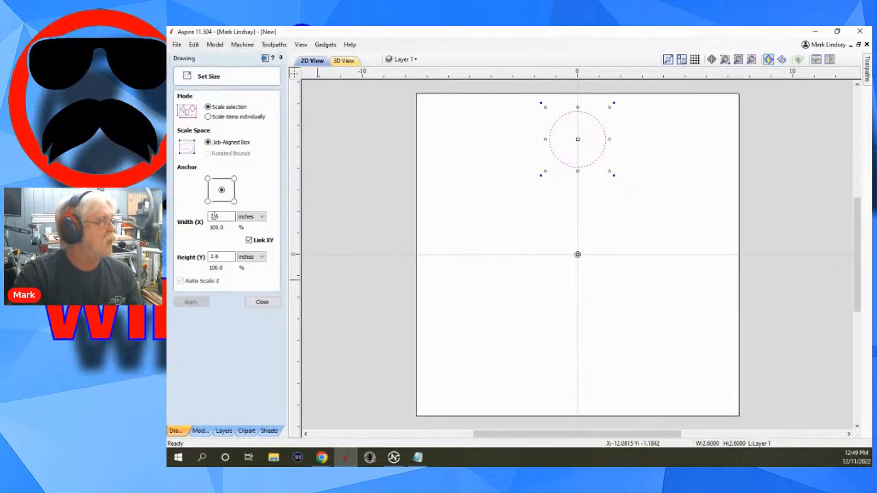
double_click(215, 217)
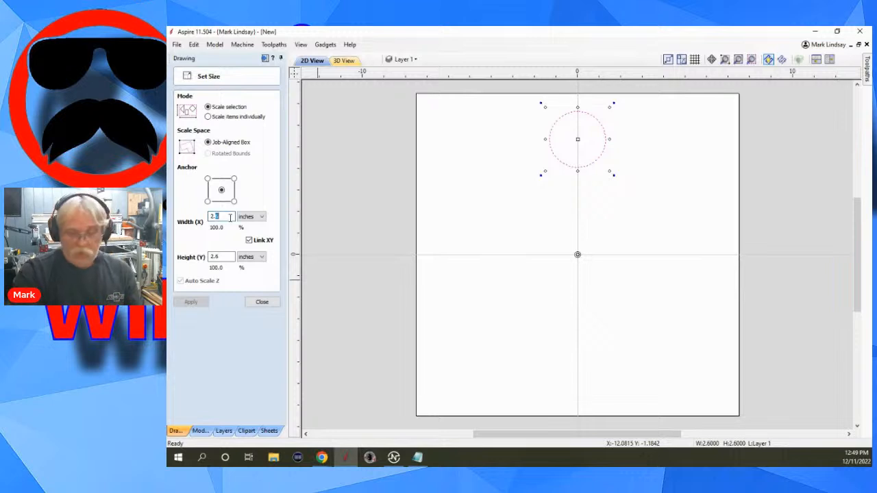
type("2.0")
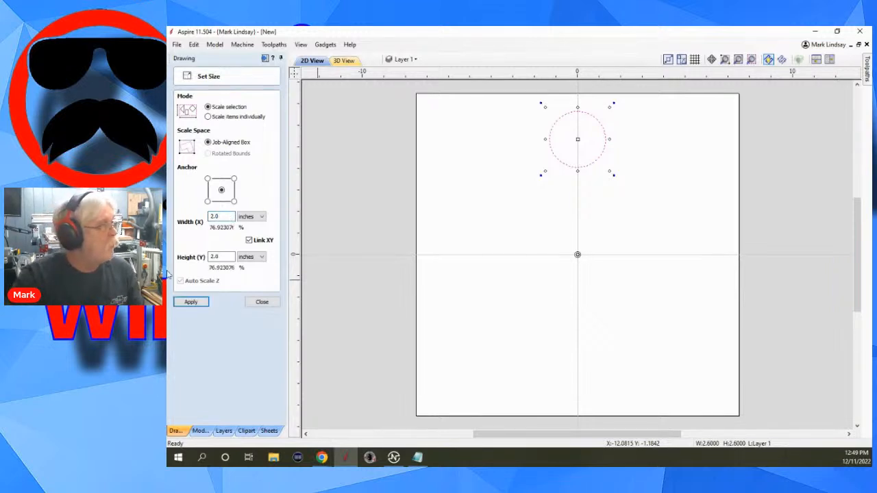
left_click(190, 303)
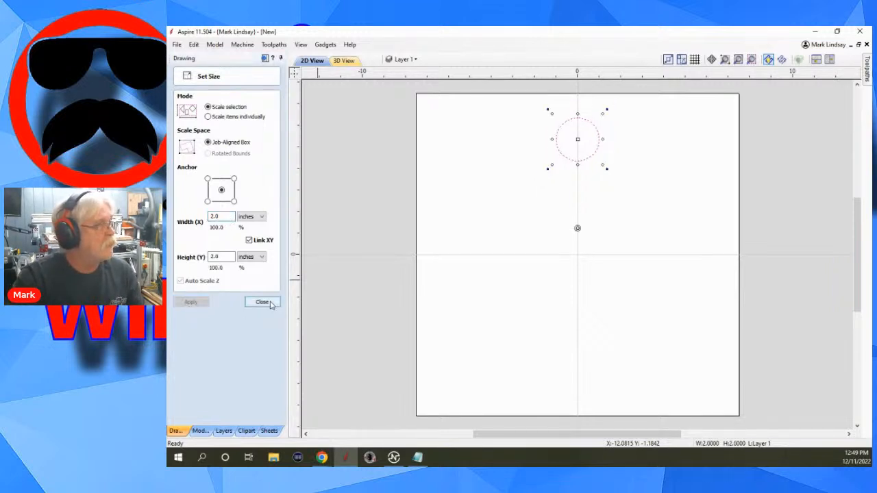
left_click(261, 303)
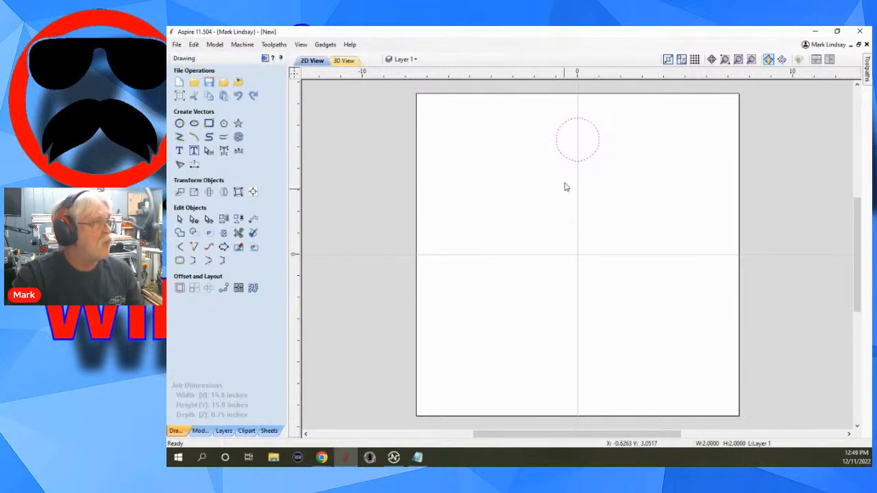
Set the circular copy's rotation centre to Y 0.0 for the resized circle and leave without making copies.
left_click(206, 290)
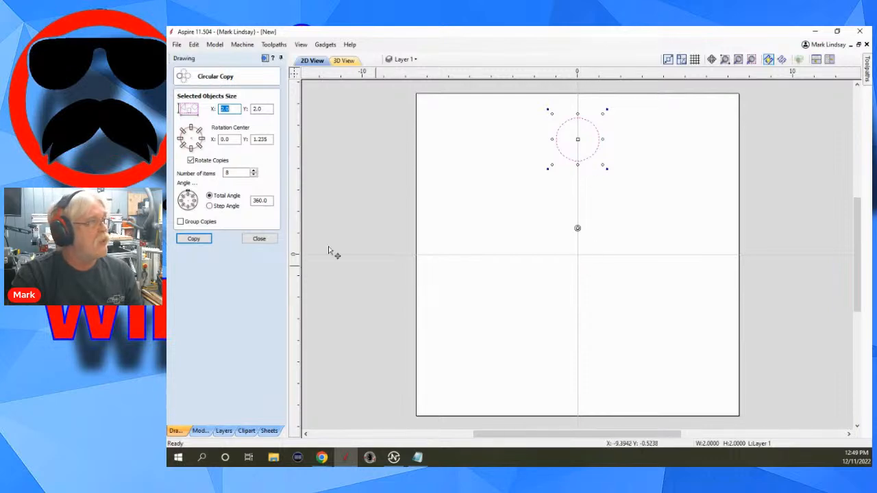
double_click(271, 139)
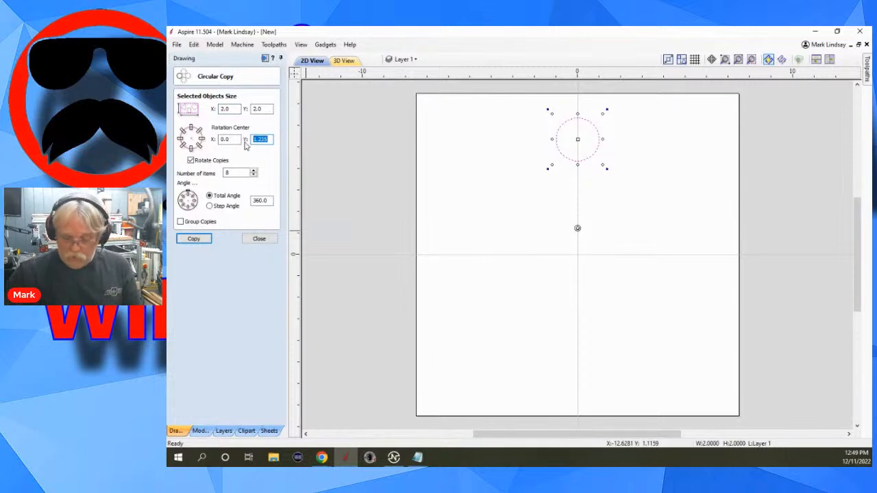
type("0.")
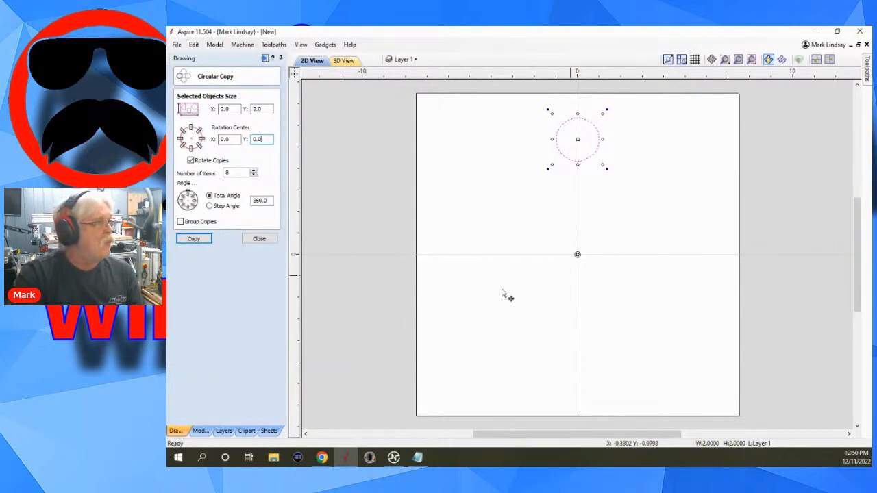
left_click(259, 239)
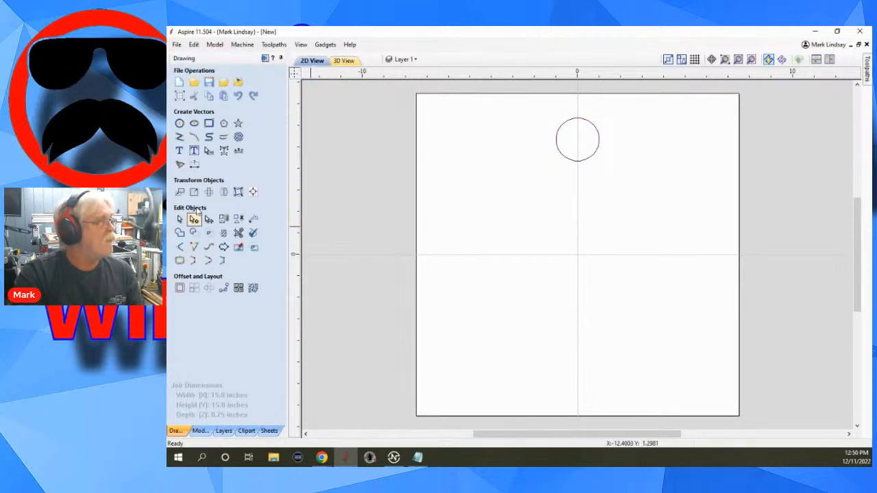
Create a circle 4.0 inches in diameter centred at X 0, Y 0.
left_click(180, 124)
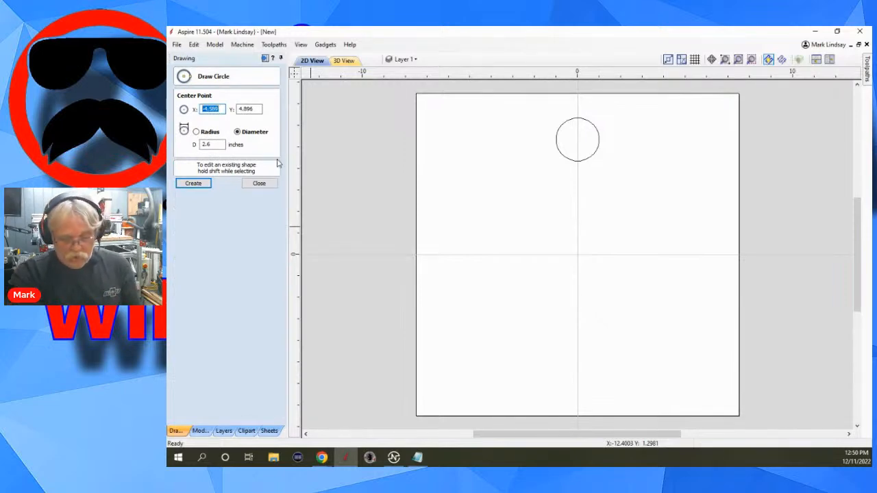
type("0")
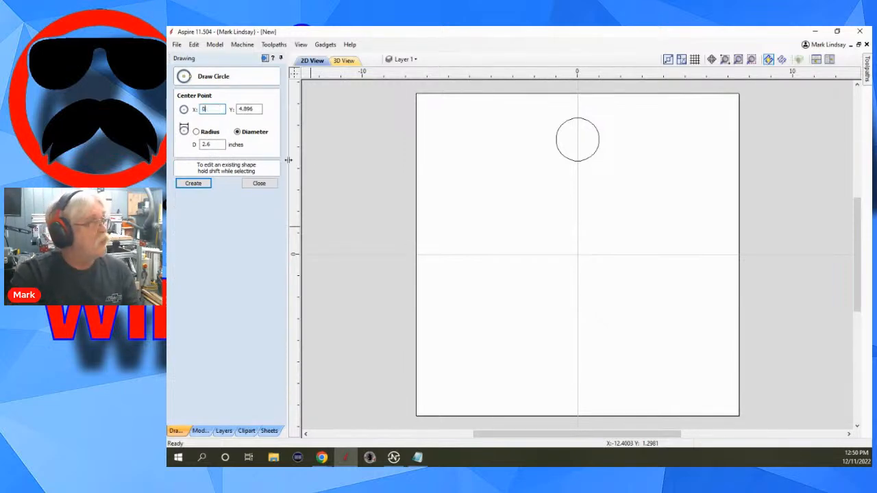
key("Tab")
type("0")
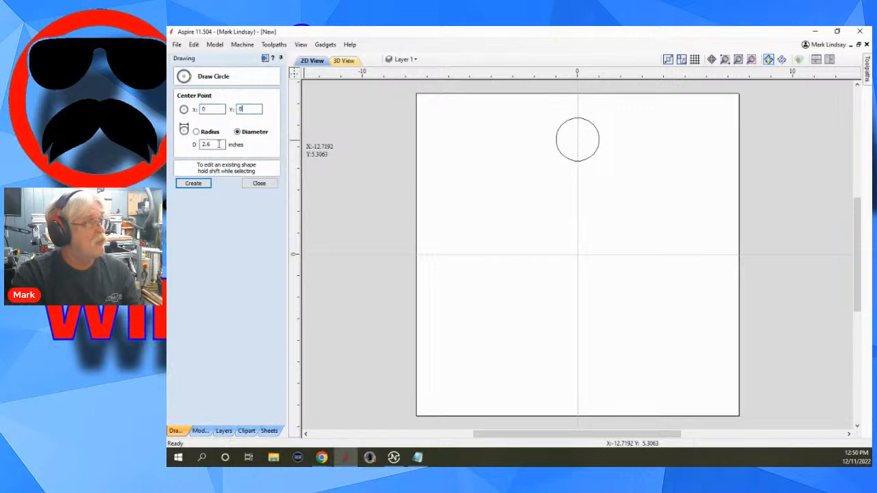
key("Tab")
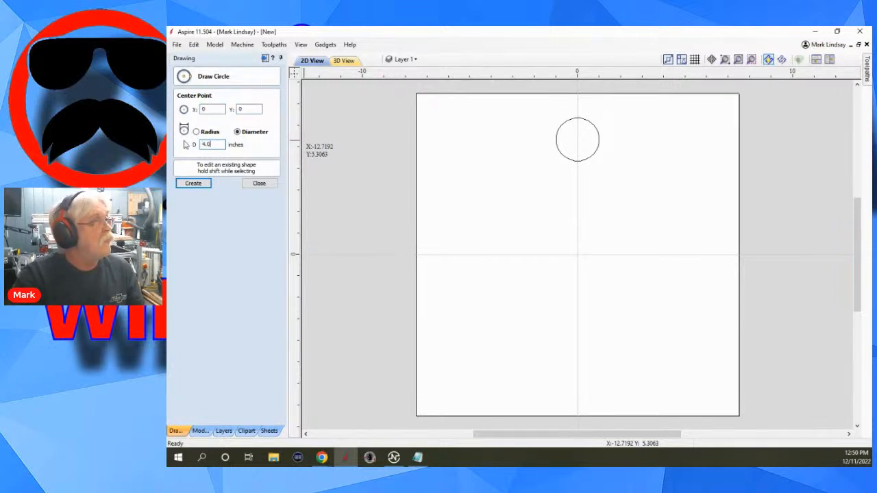
left_click(193, 183)
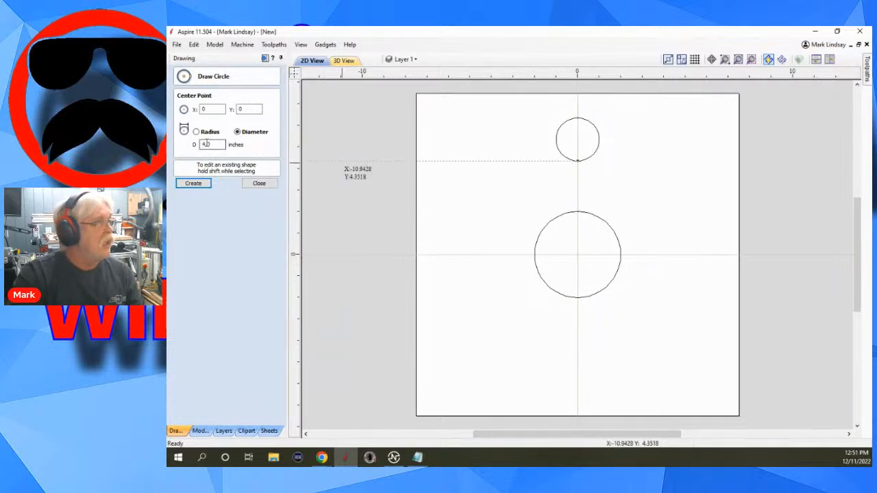
Create a concentric circle 6 inches in diameter around the 4 inch circle and finish drawing circles.
left_click_drag(212, 144, 196, 144)
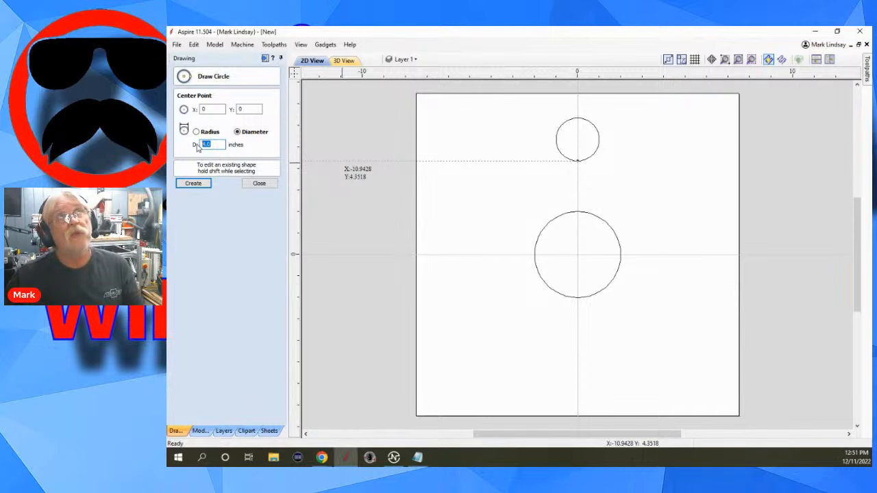
type("6")
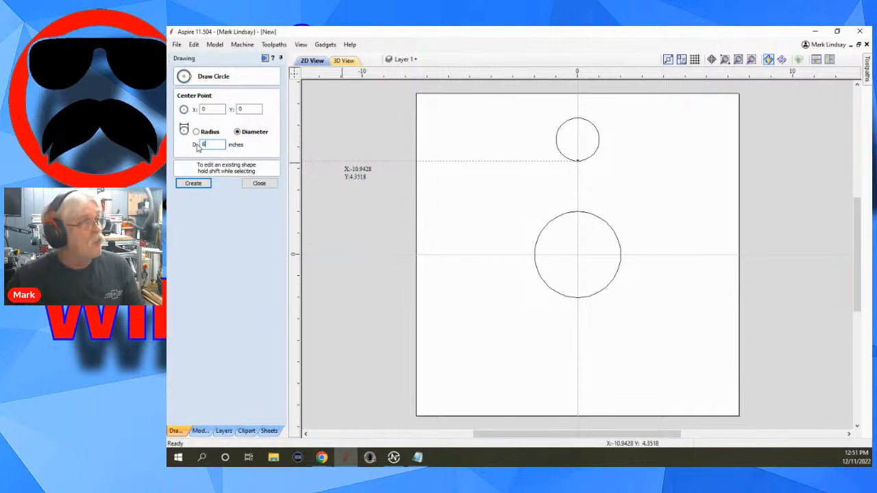
left_click(192, 184)
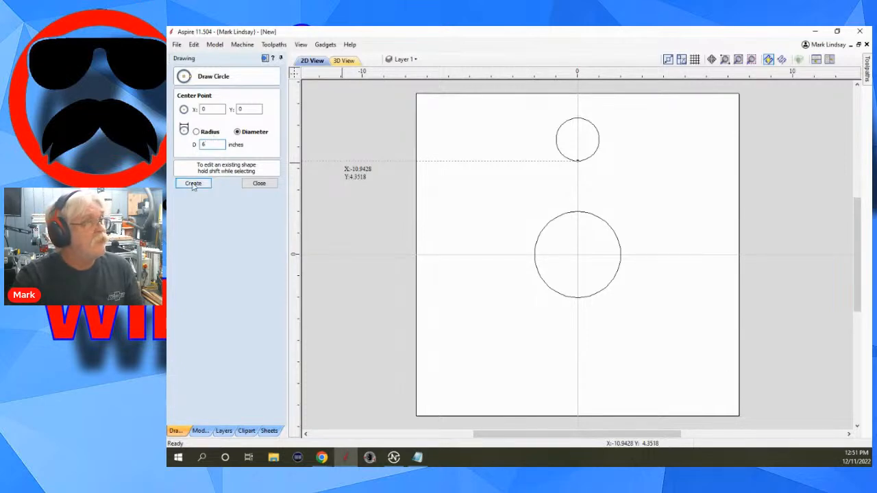
left_click(259, 183)
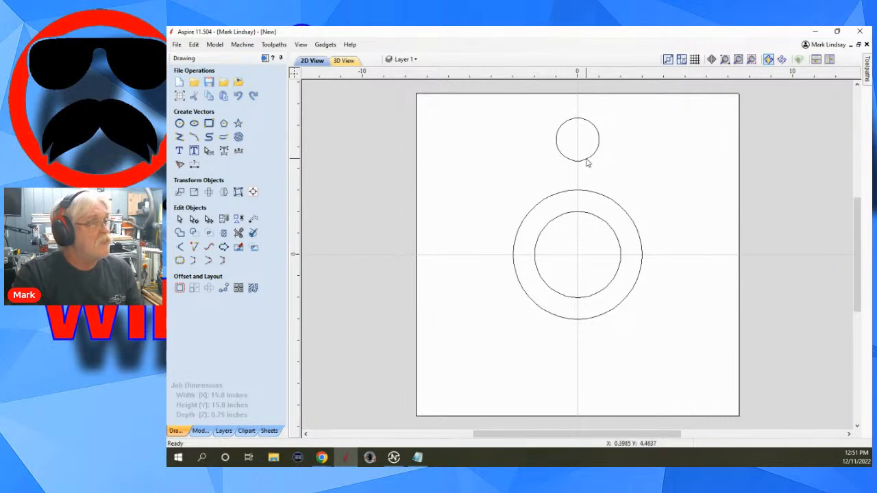
Move the 2 inch circle down so its centre sits on the uppermost point of the 6 inch circle.
left_click(586, 161)
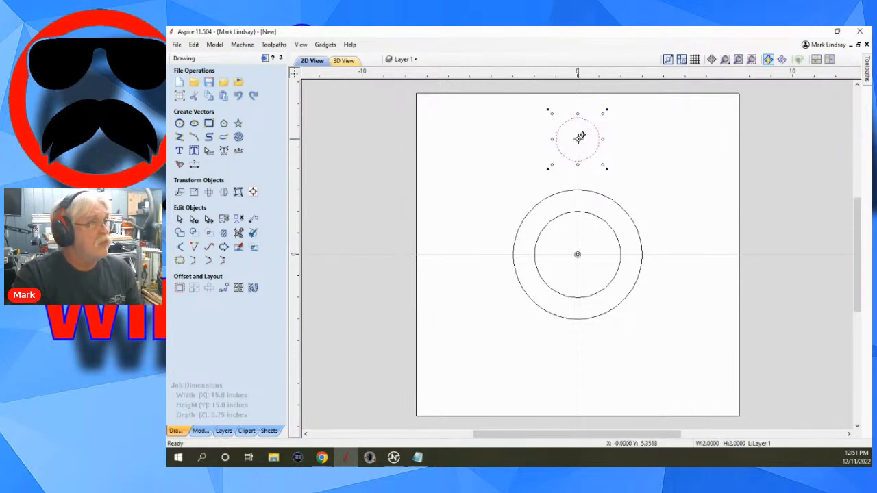
left_click_drag(579, 137, 578, 191)
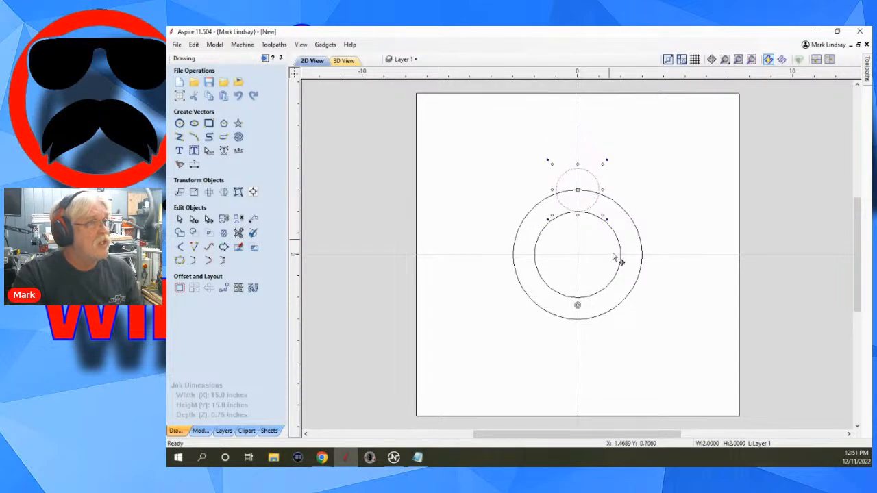
left_click(692, 217)
scroll(576, 229, "up", 4)
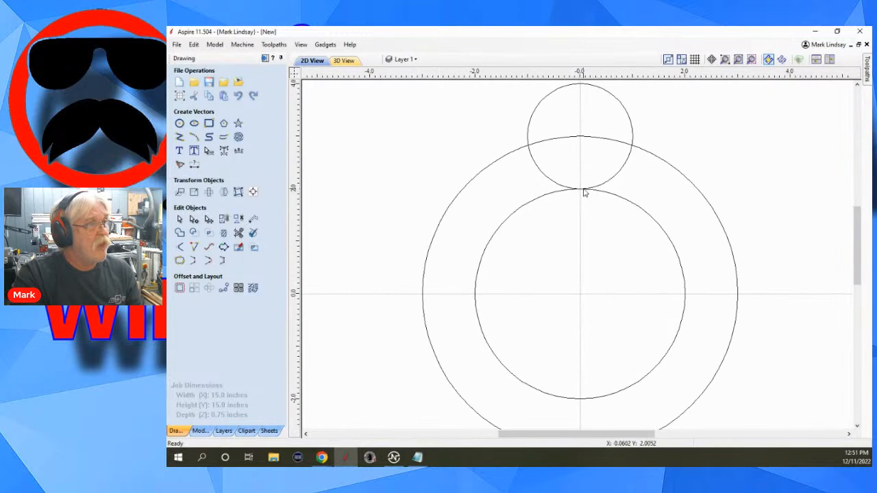
Circular-copy the 2 inch circle as 8 items over a 360 degree total angle, with the rotation centre at X 0.0, Y 0.
left_click(619, 176)
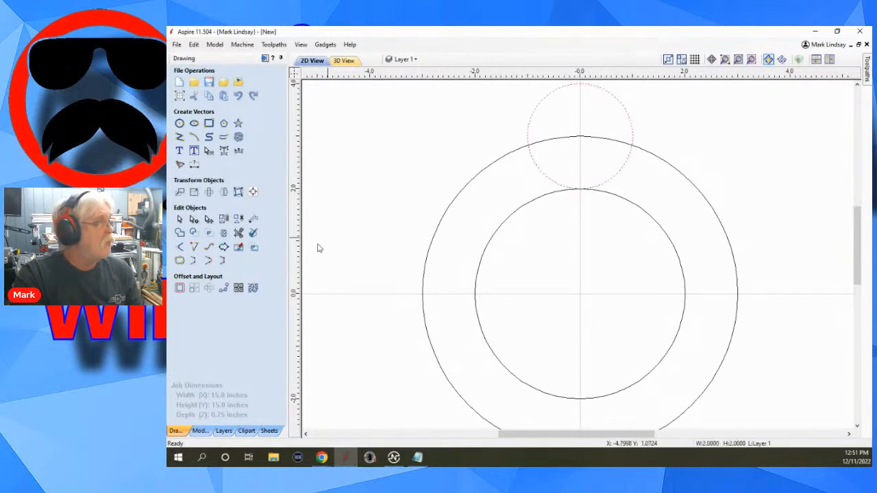
left_click(207, 291)
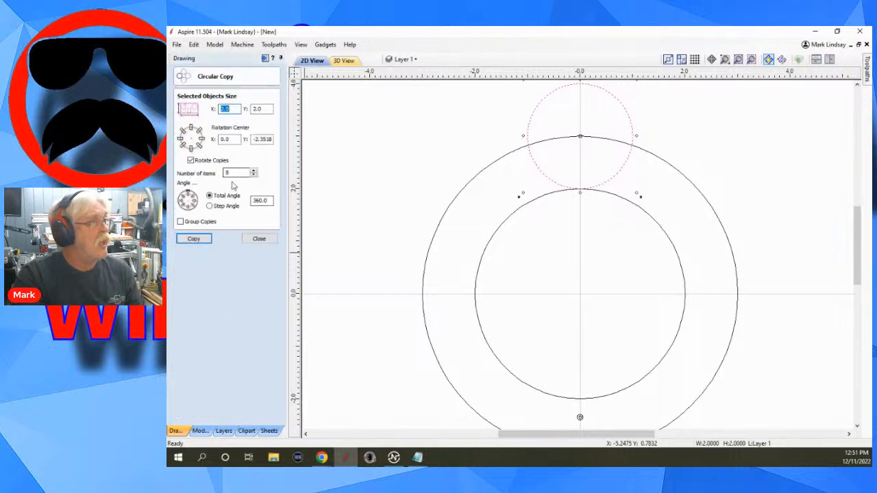
left_click(272, 139)
left_click_drag(272, 139, 240, 143)
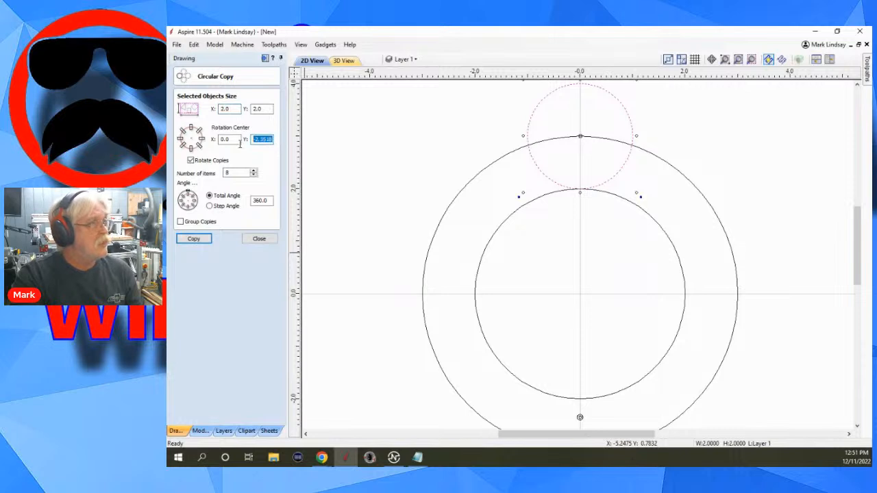
type("0")
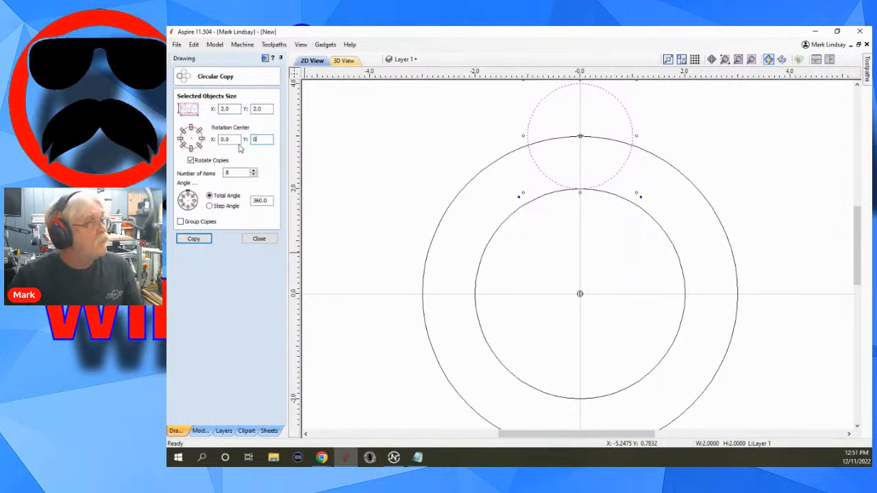
left_click(194, 239)
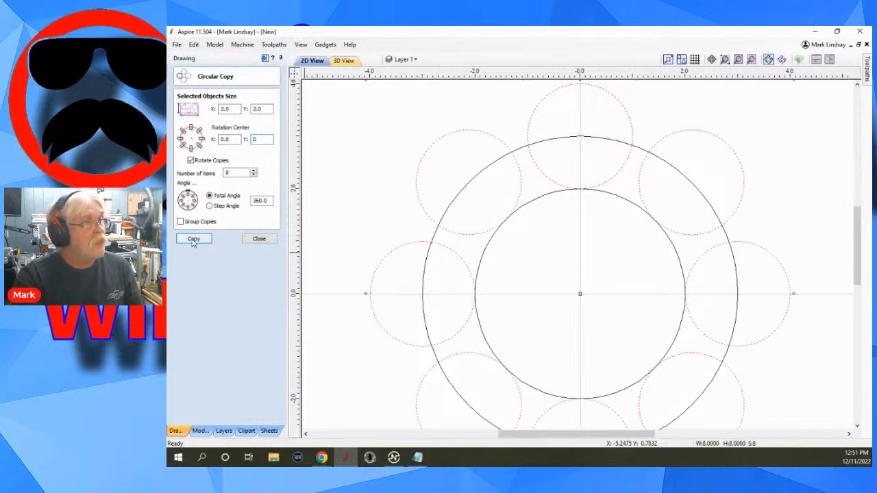
left_click(260, 239)
left_click(606, 255)
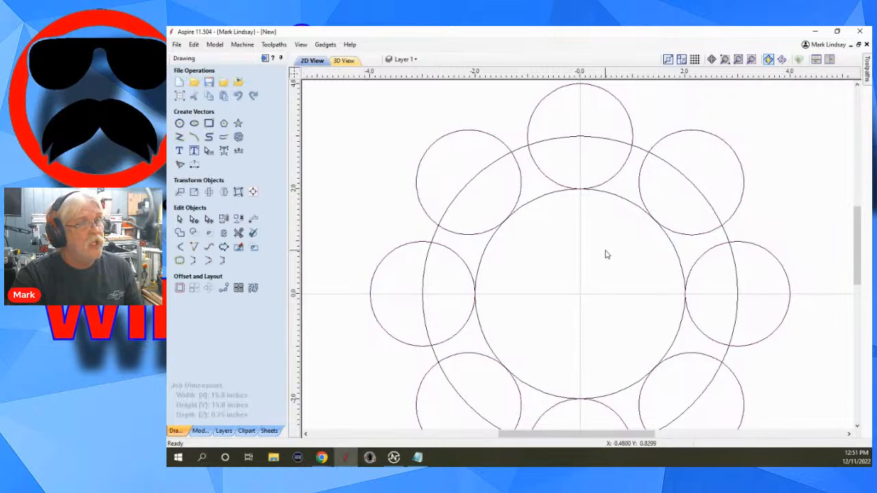
Try deleting the 6 inch guide circle that runs through the small circles' centres, and undo the deletion.
scroll(605, 255, "down", 2)
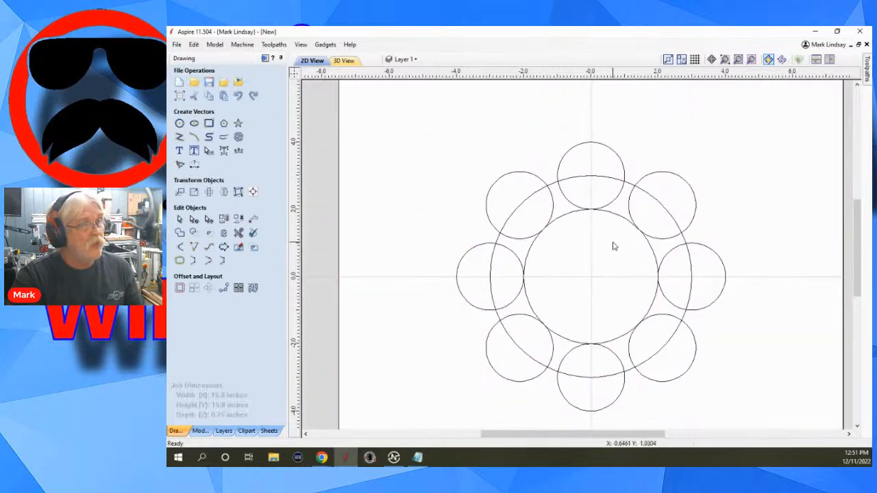
left_click(689, 318)
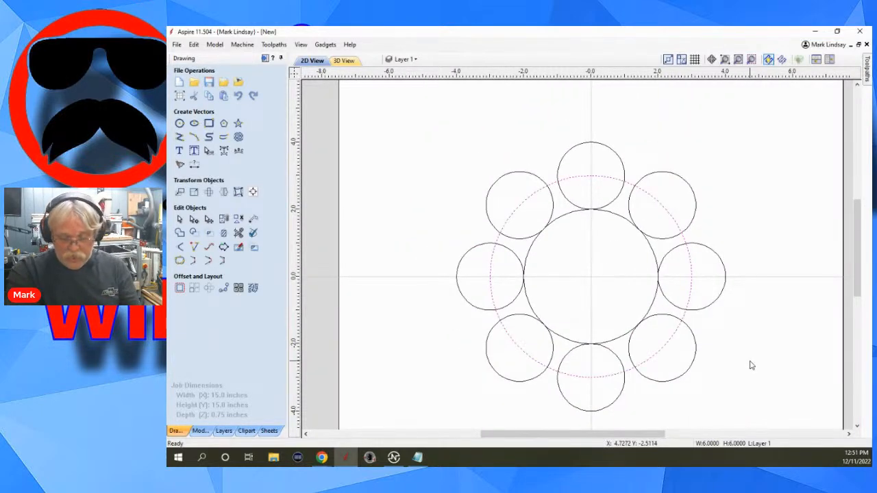
key("Delete")
scroll(660, 283, "up", 2)
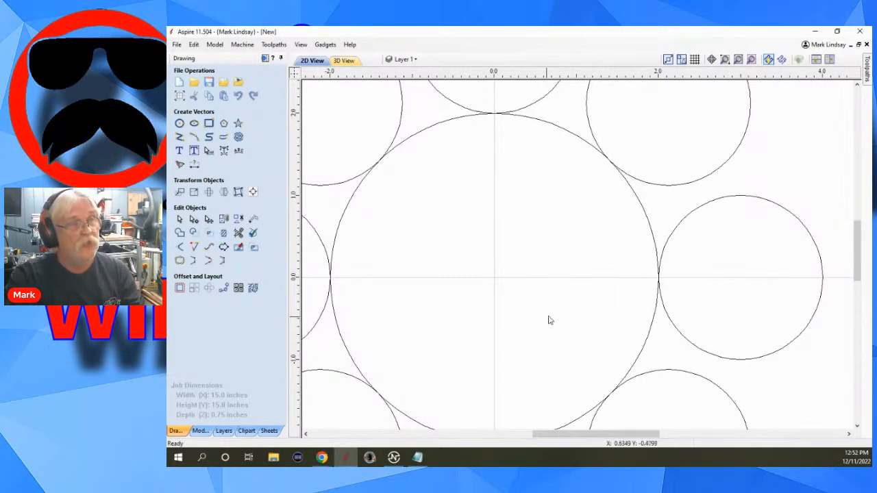
scroll(549, 317, "down", 3)
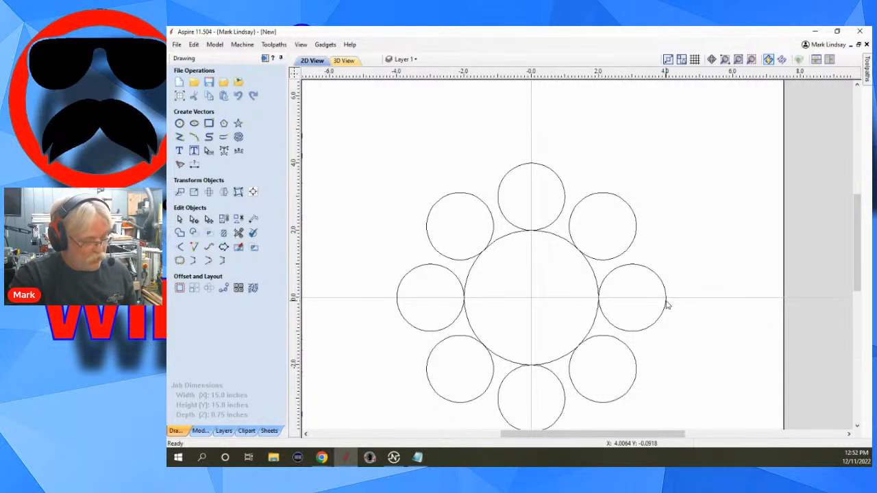
key("ctrl+z")
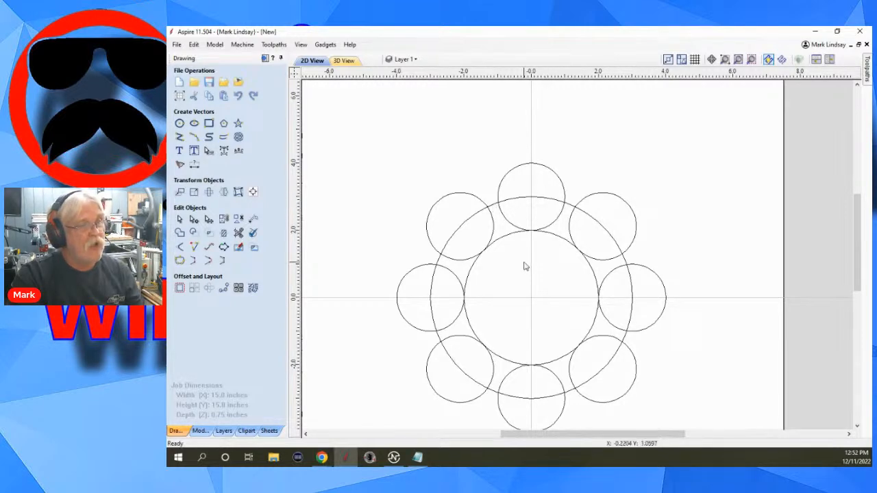
Delete both the 4 inch and 6 inch guide circles, keeping only the ring of 2 inch circles.
scroll(522, 236, "up", 4)
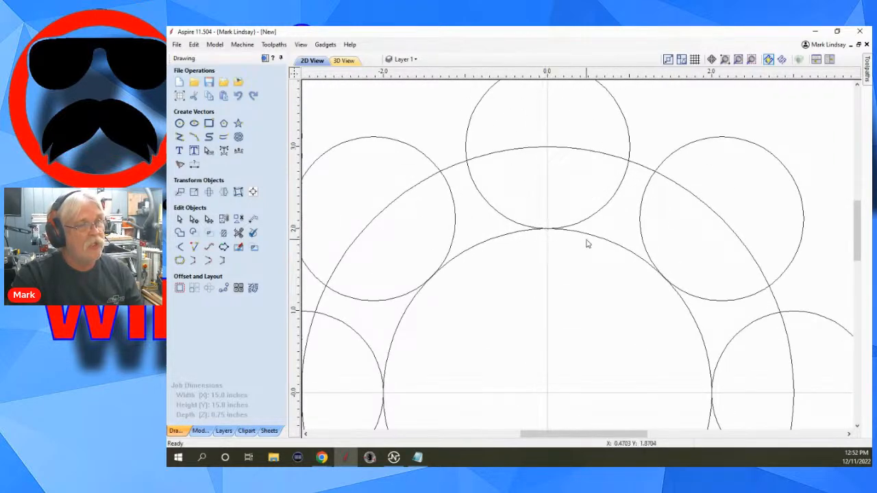
left_click(621, 250)
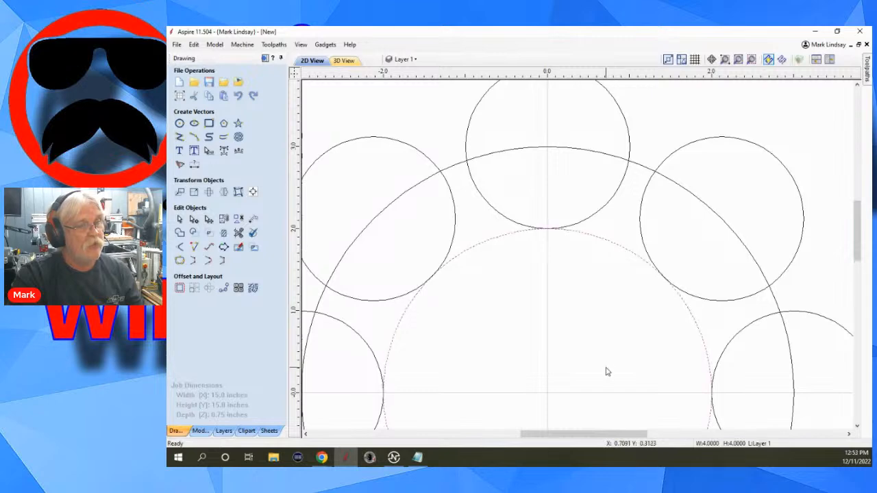
scroll(607, 353, "down", 5)
scroll(586, 383, "up", 4)
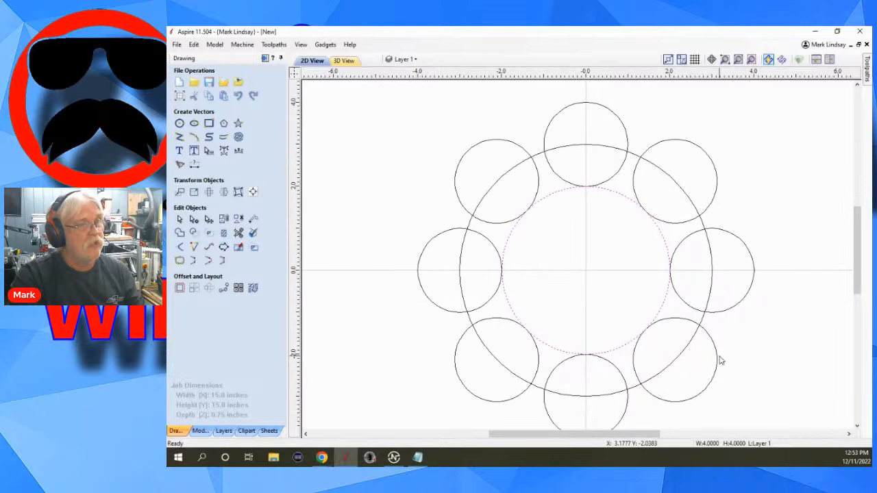
left_click(703, 321, "shift")
key("Delete")
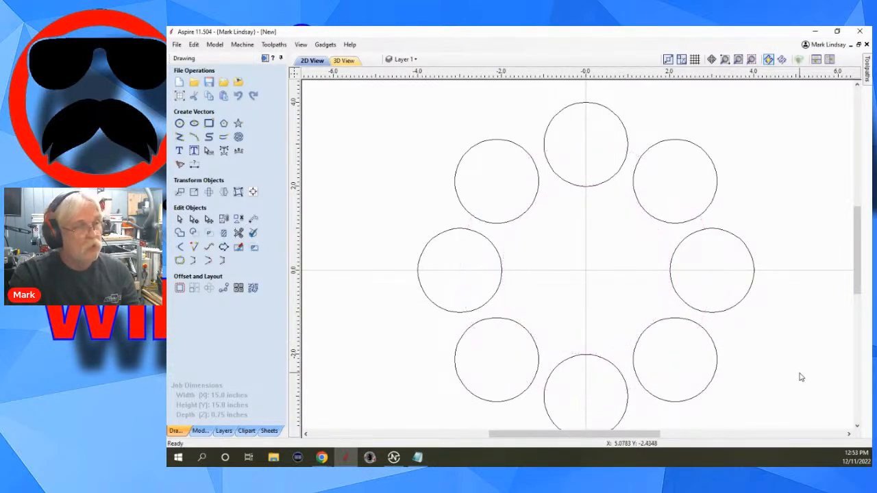
scroll(584, 275, "down", 2)
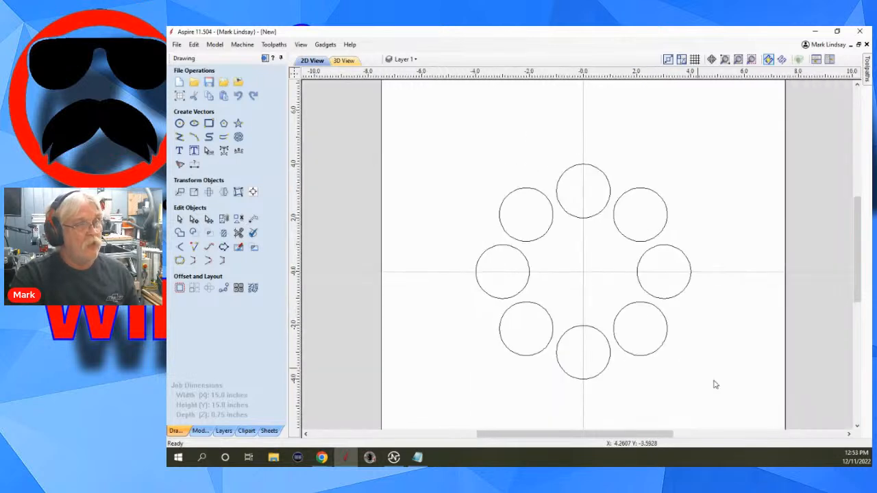
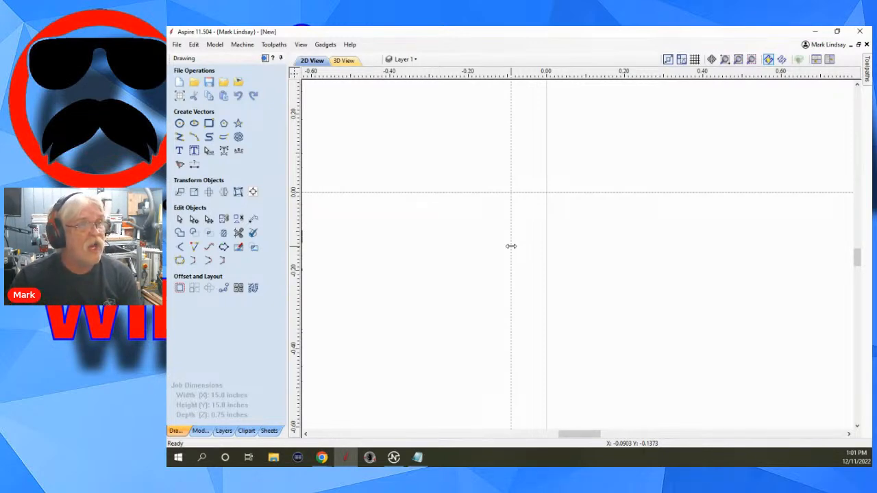
Move the off-centre vertical guide line closer to the centre and set its exact position to 0.0 inches.
left_click_drag(512, 246, 528, 249)
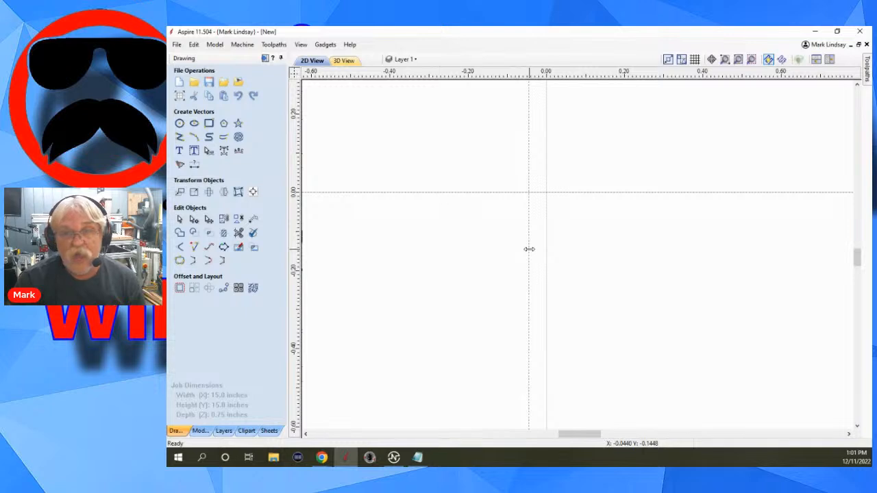
scroll(529, 249, "up", 2)
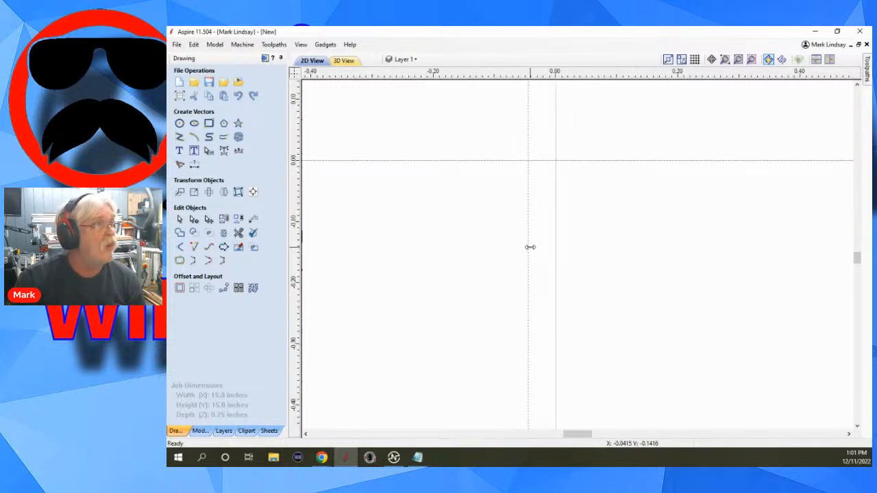
double_click(531, 248)
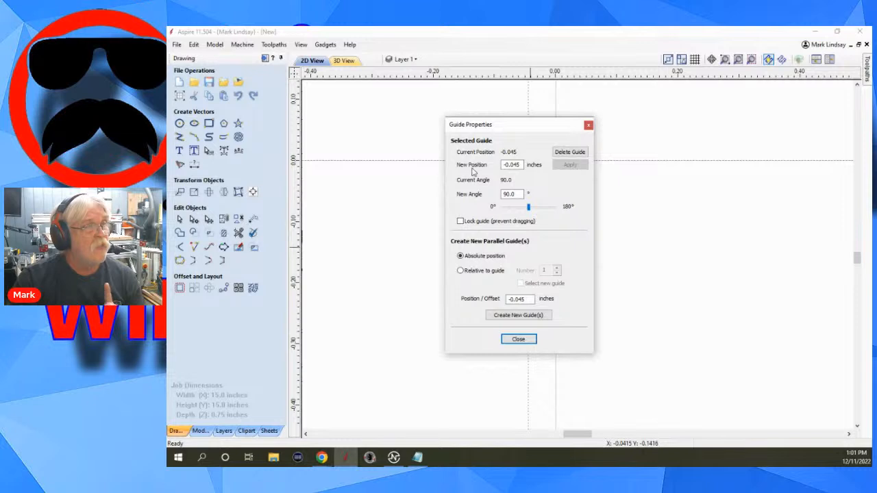
left_click(523, 165)
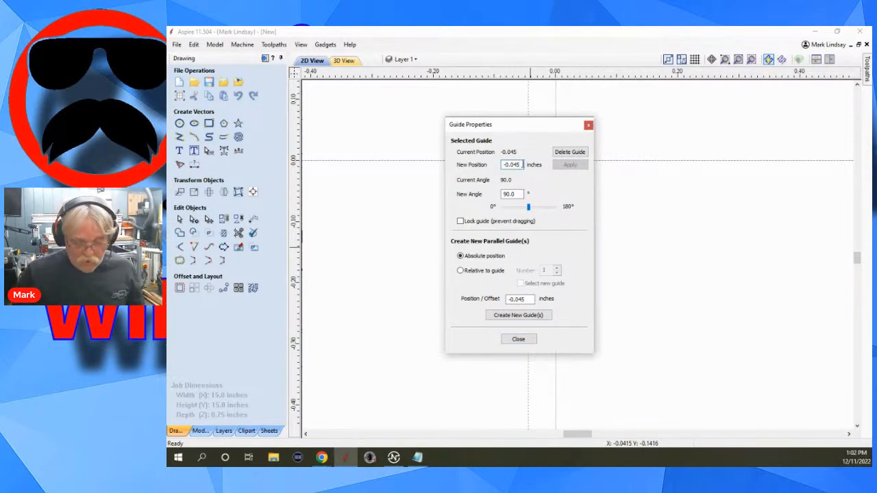
type("+.5")
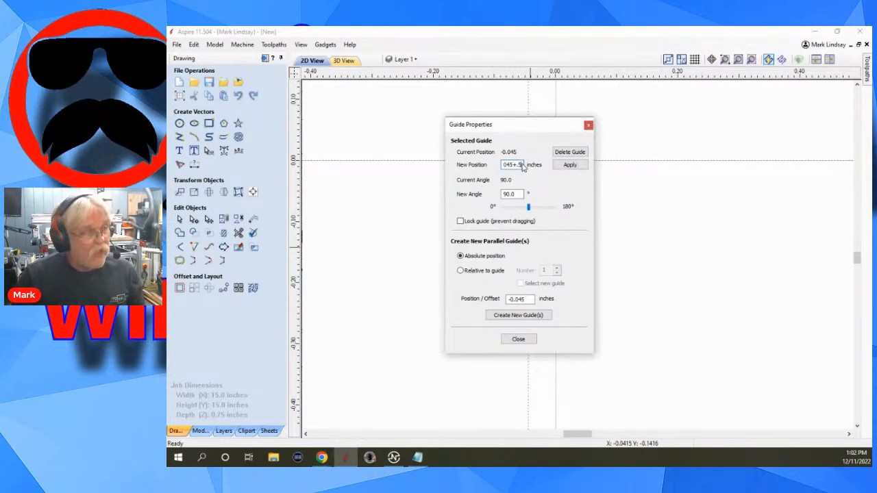
left_click(569, 165)
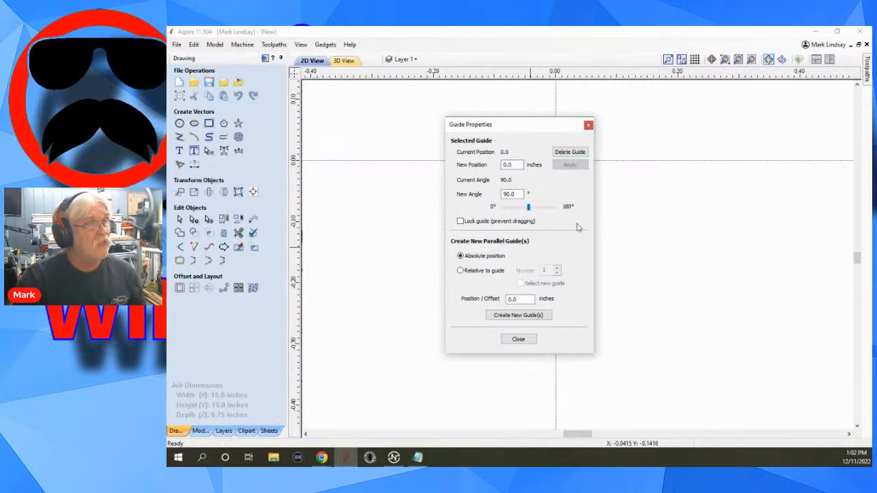
left_click(526, 342)
scroll(566, 288, "down", 5)
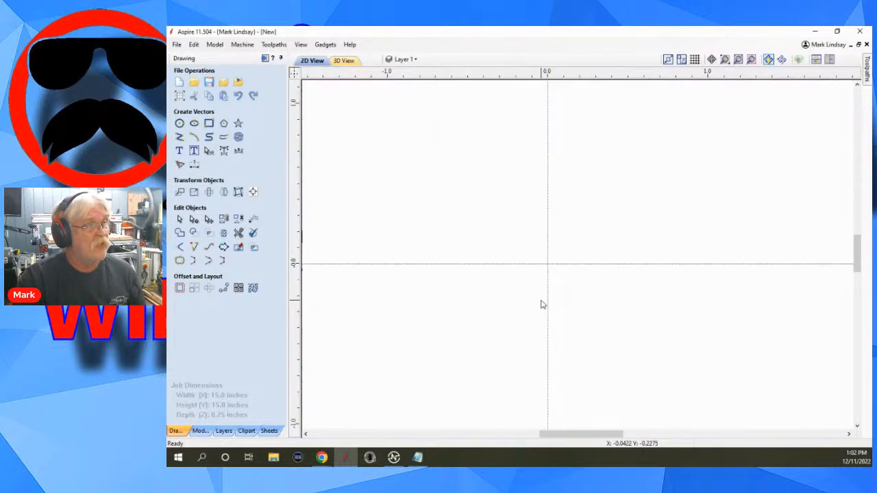
Create one new parallel guide relative to the vertical centre guide, with an offset of .5 inches.
scroll(541, 315, "up", 6)
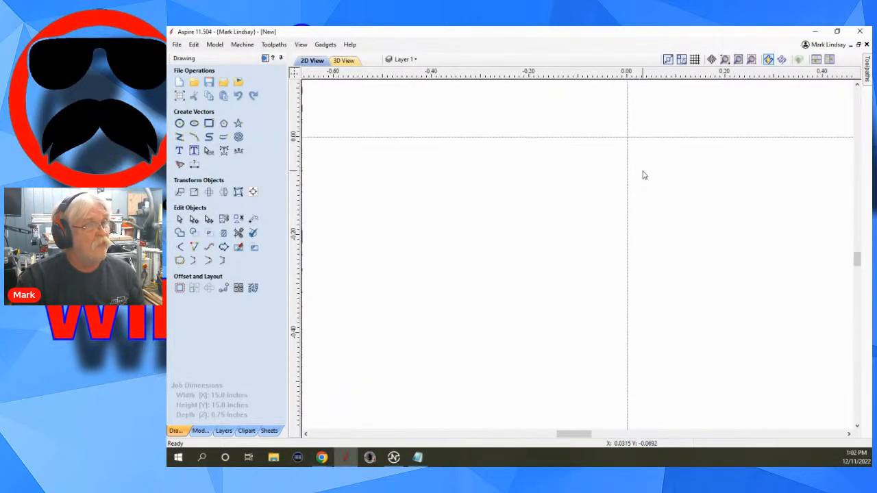
double_click(628, 283)
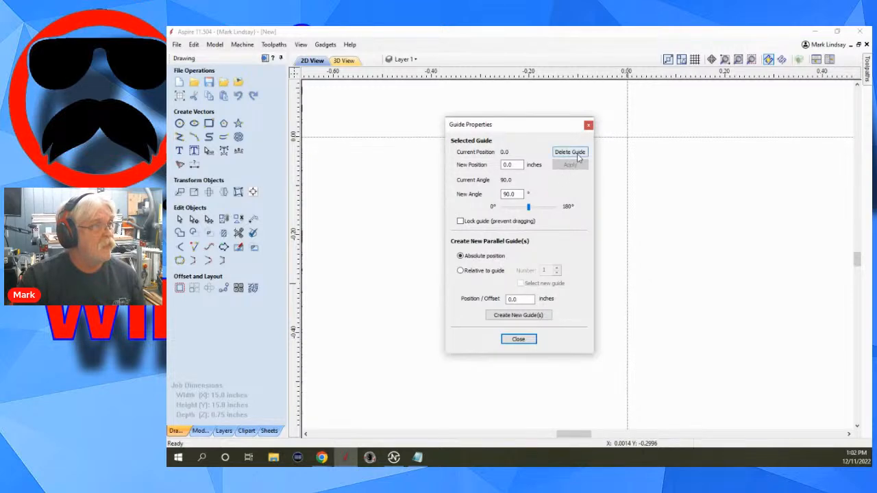
left_click(461, 272)
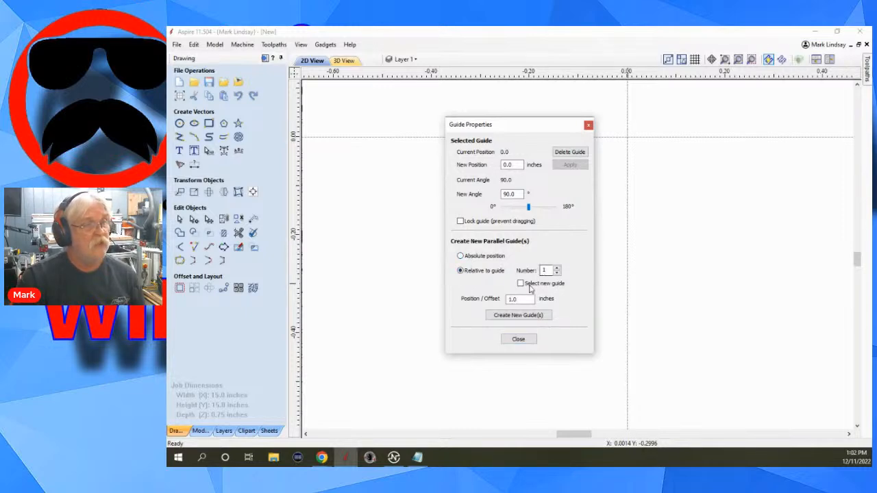
double_click(521, 300)
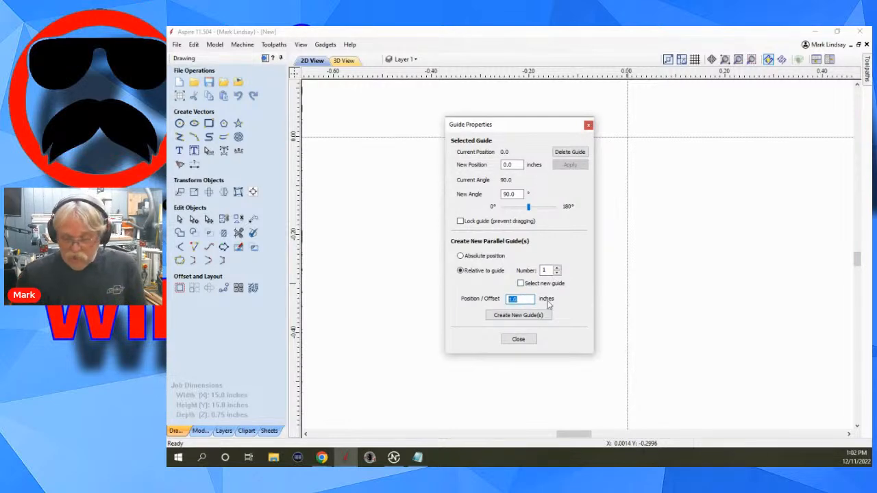
type(".5")
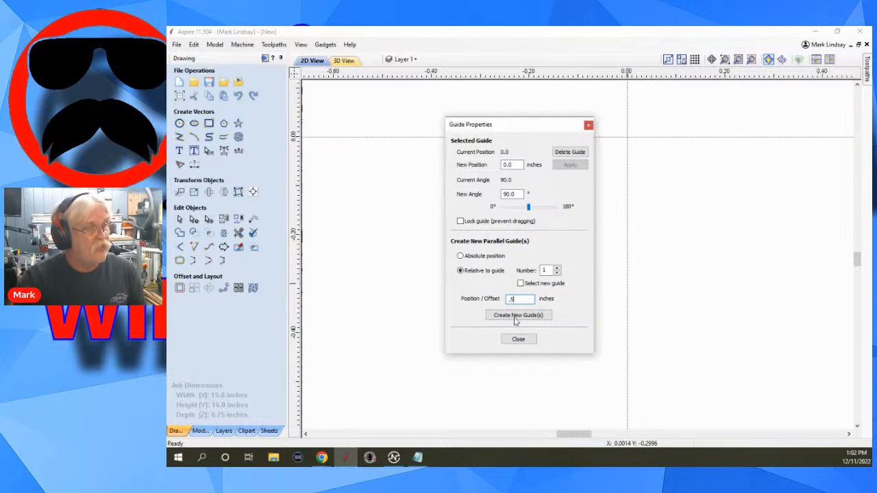
left_click(515, 315)
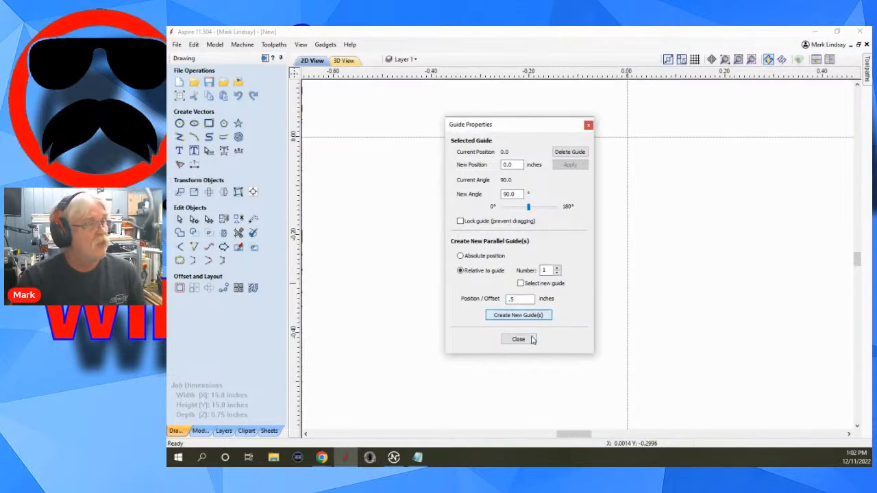
left_click(521, 339)
scroll(524, 340, "down", 4)
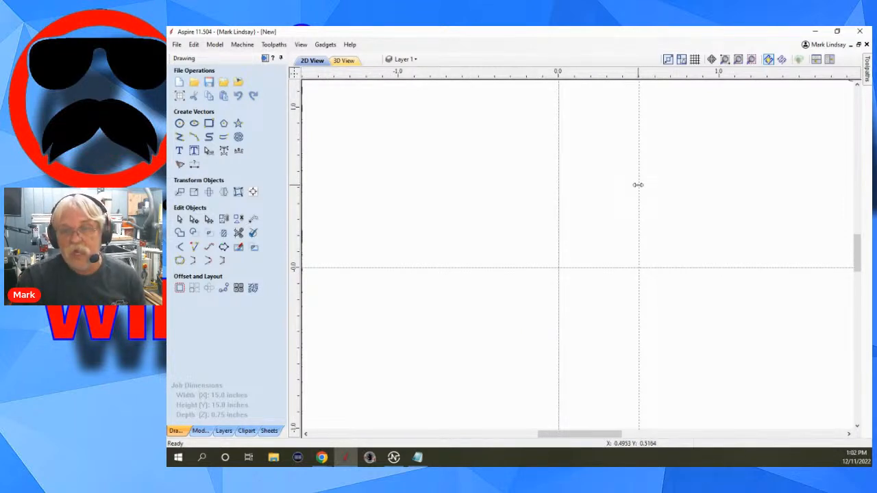
Move the new vertical guide to about 0.145 inches and set its angle to 12.5 degrees.
mouse_move(639, 185)
left_mouse_down()
mouse_move(597, 190)
mouse_move(668, 192)
mouse_move(502, 206)
left_mouse_up()
scroll(667, 192, "up", 2)
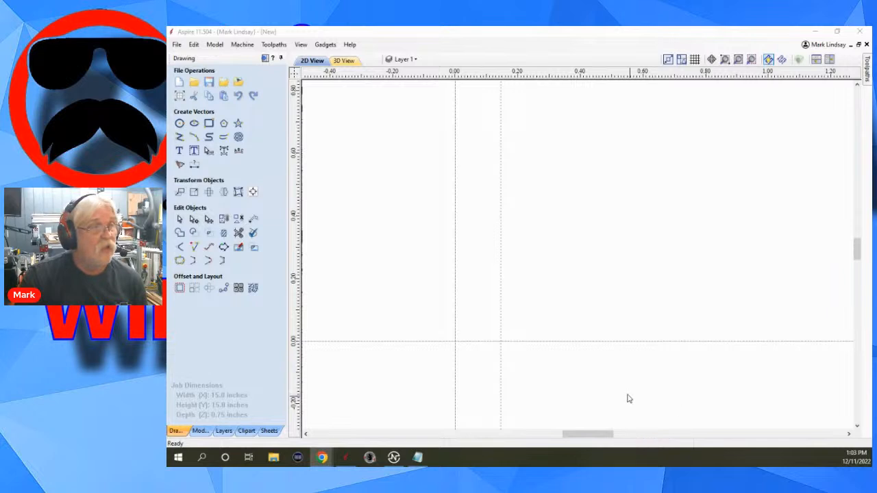
double_click(501, 289)
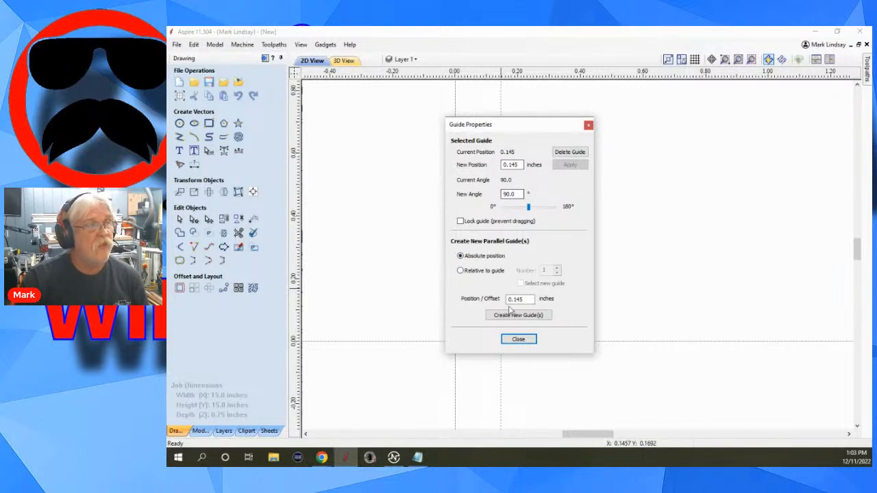
double_click(513, 194)
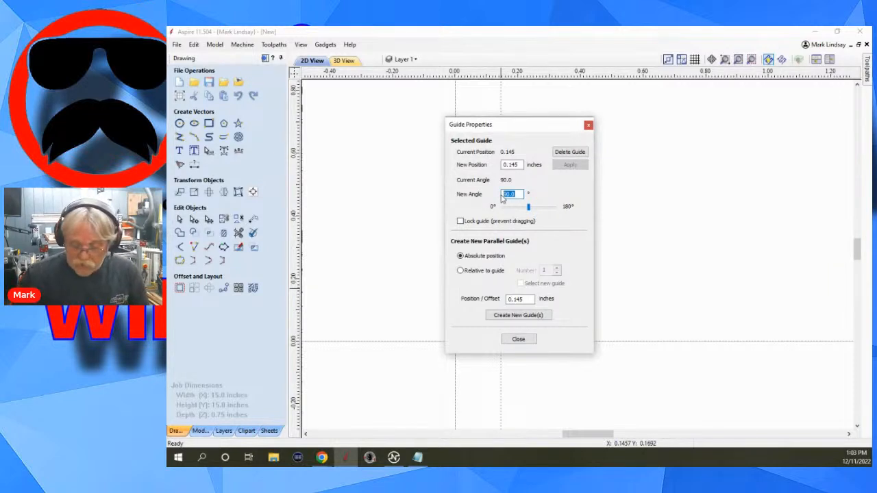
type("12")
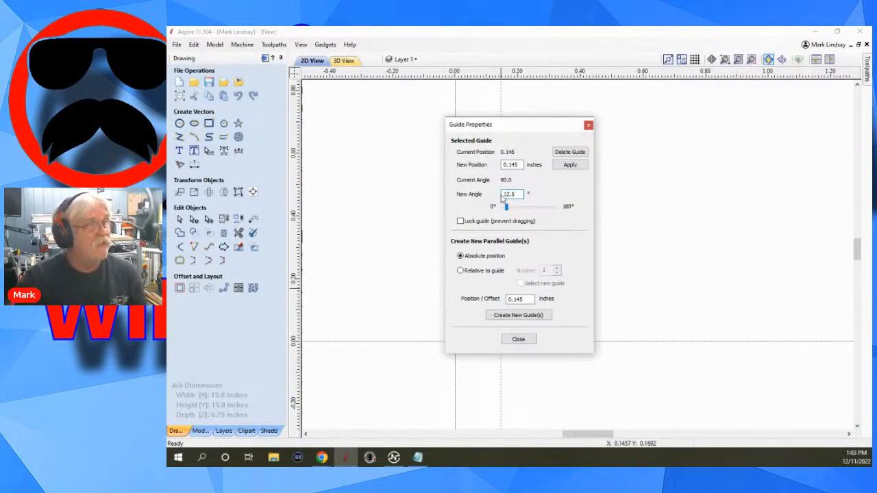
type(".5")
left_click(570, 165)
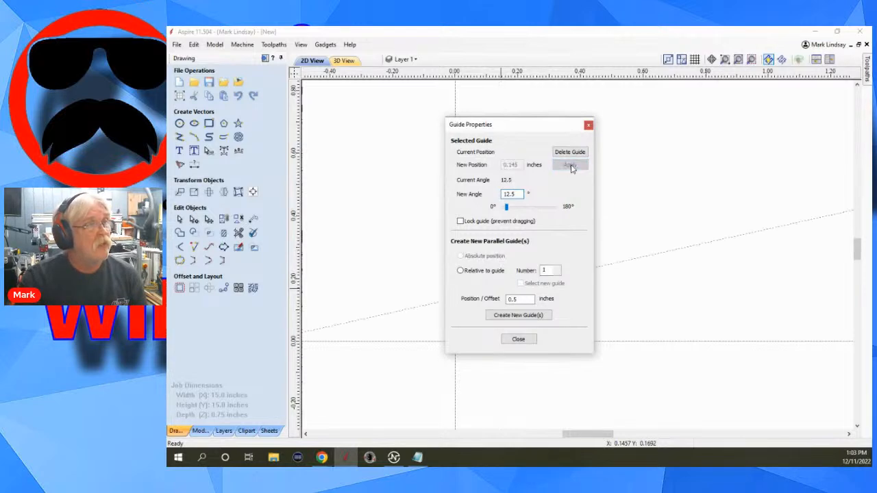
left_click(521, 340)
scroll(564, 257, "down", 5)
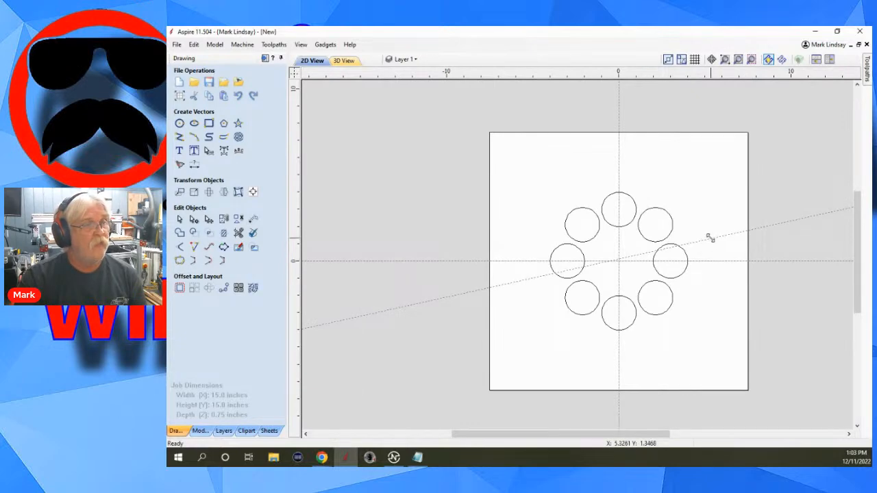
Undo the deletion of the 4 inch and 6 inch circles.
scroll(711, 239, "up", 2)
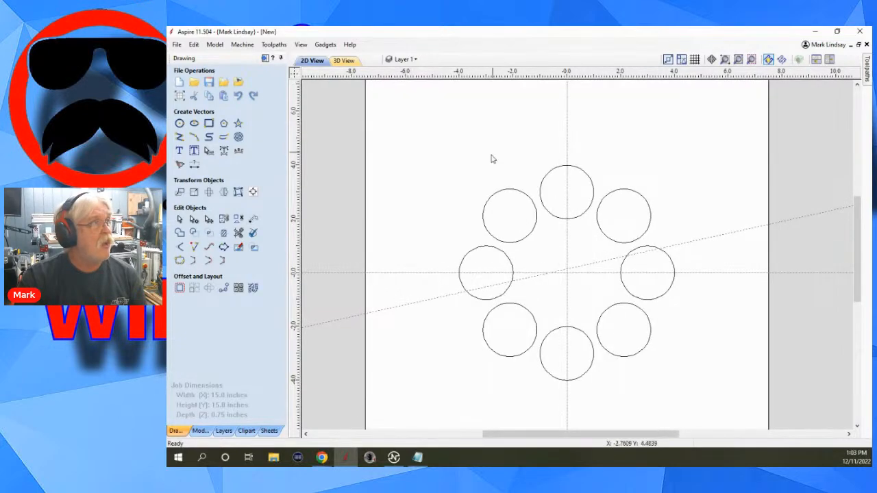
left_click(194, 45)
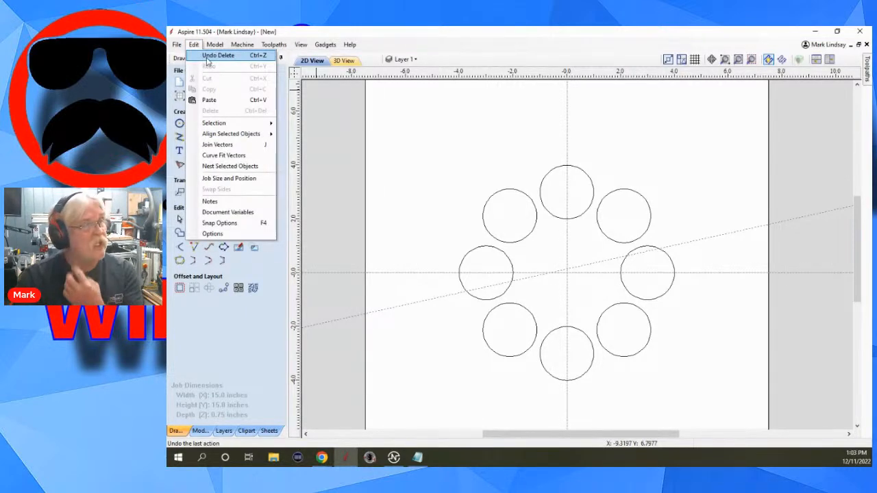
left_click(209, 56)
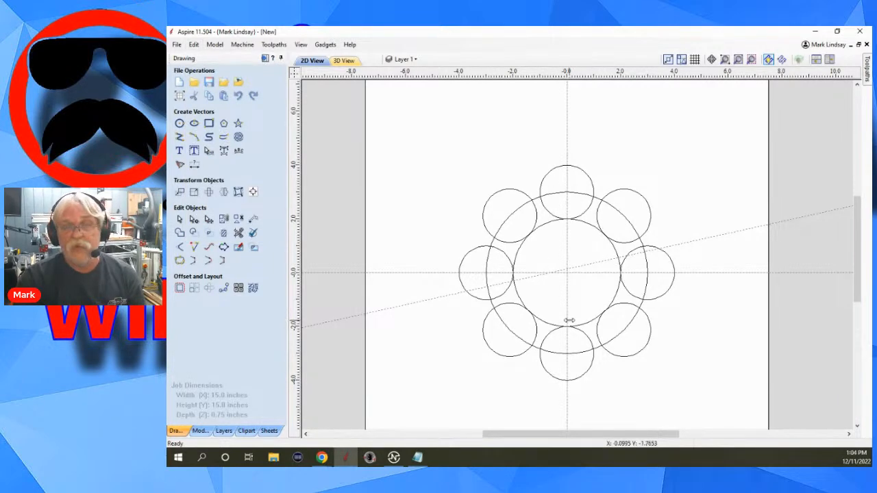
Delete the angled 12.5 degree guide line individually, and delete all remaining guide lines in the job at once.
scroll(562, 306, "up", 4)
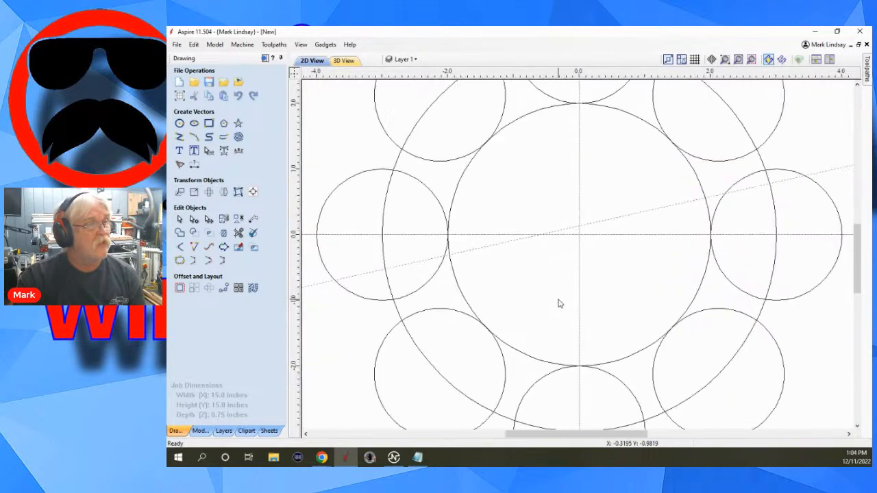
double_click(618, 217)
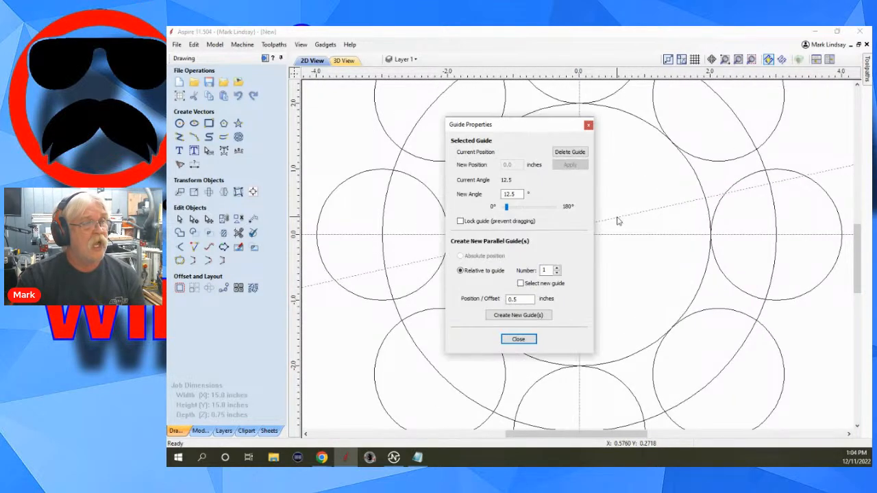
left_click(570, 152)
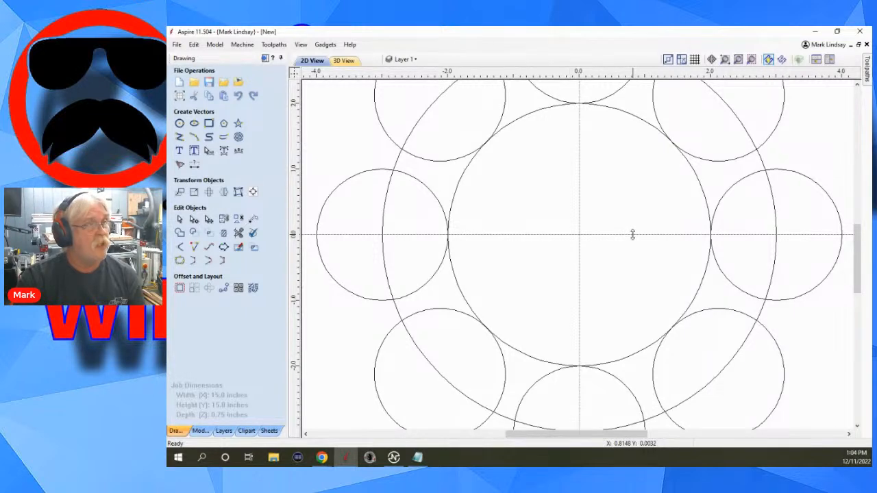
left_click(301, 45)
mouse_move(327, 79)
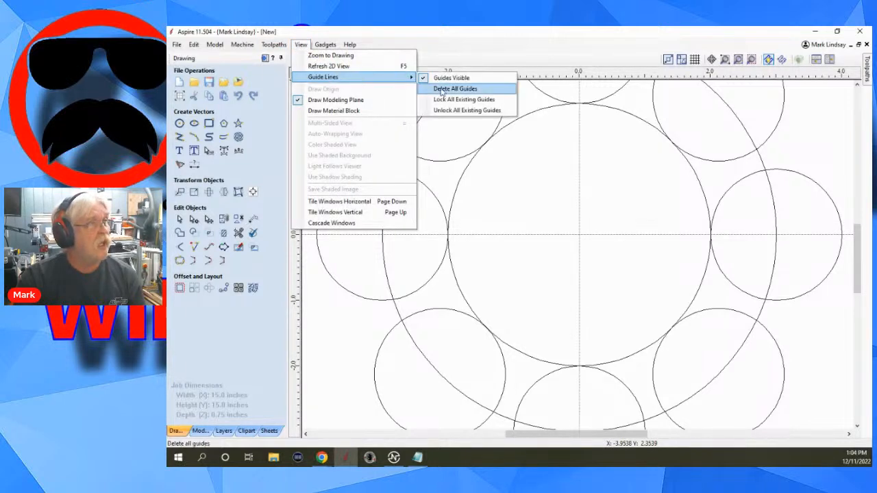
left_click(480, 91)
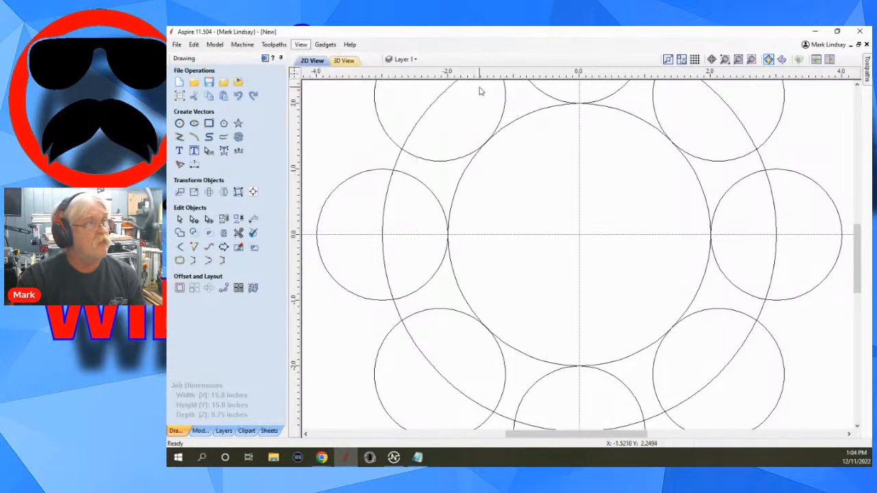
Redo the deletion of the 4 inch and 6 inch circles inside the ring of small circles.
scroll(586, 285, "down", 2)
scroll(586, 285, "down", 1)
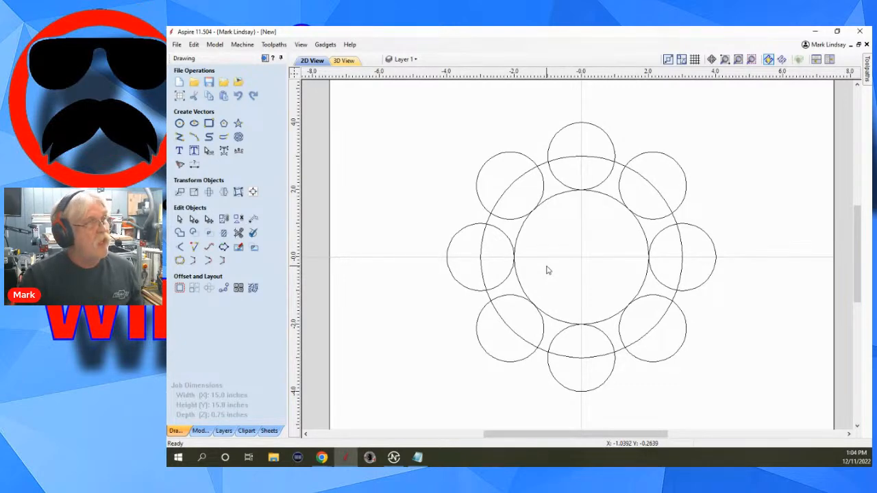
left_click(195, 45)
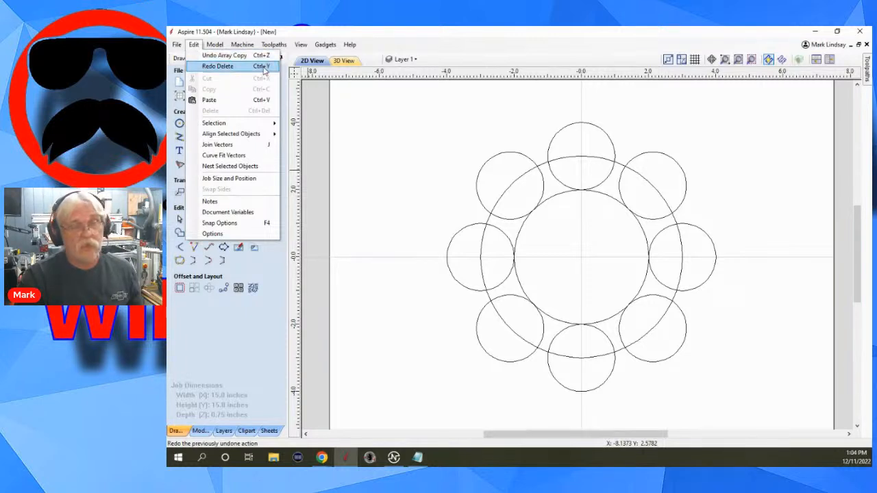
left_click(380, 82)
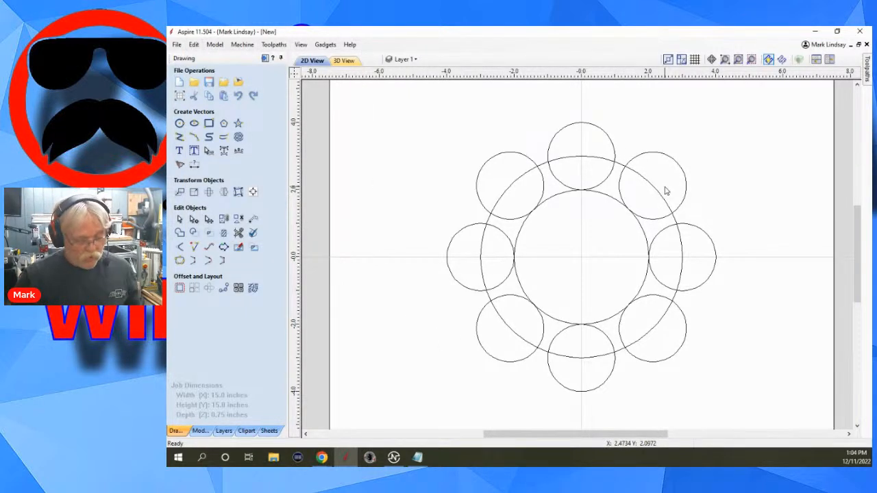
key("ctrl+y")
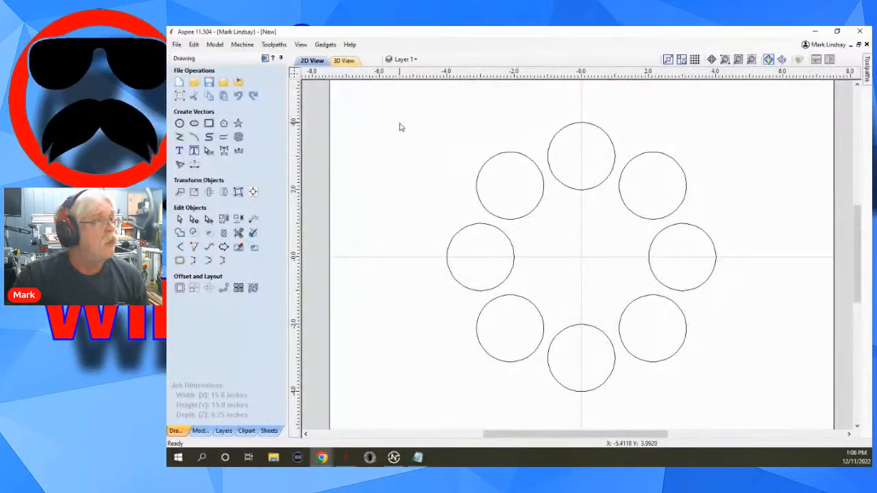
Calculate a 0.375 inch deep raster pocket toolpath with the 0.5 inch end mill for the circle at 3 o'clock in the ring.
left_click(265, 58)
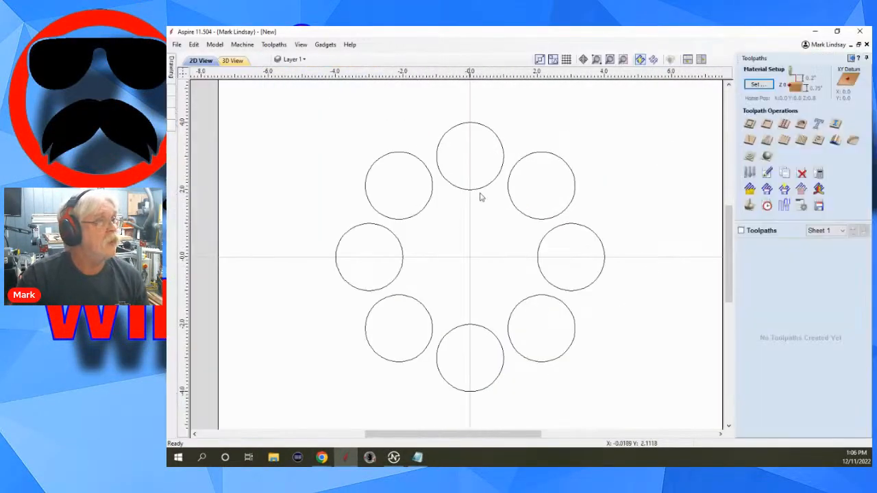
left_click_drag(608, 145, 334, 392)
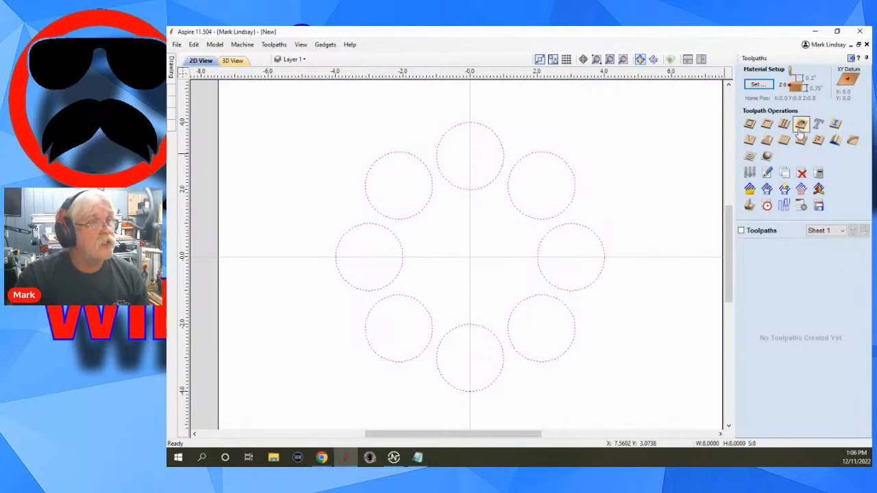
left_click(574, 214)
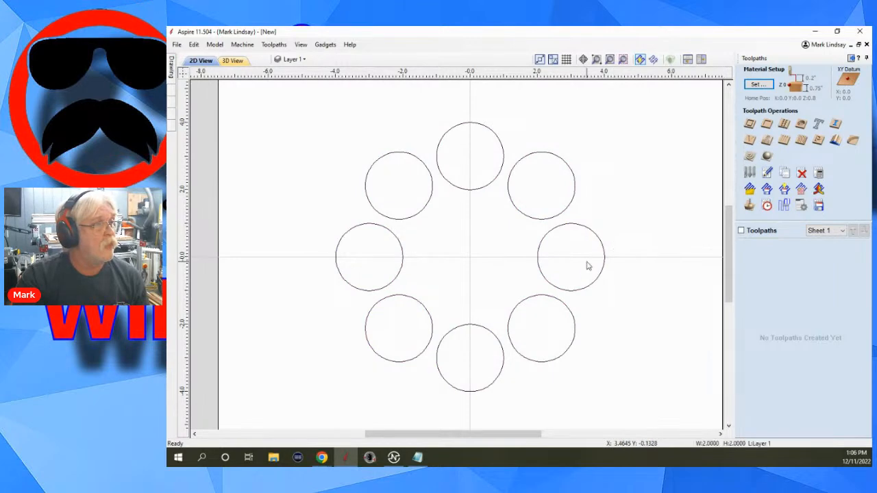
left_click(587, 260)
left_click(767, 124)
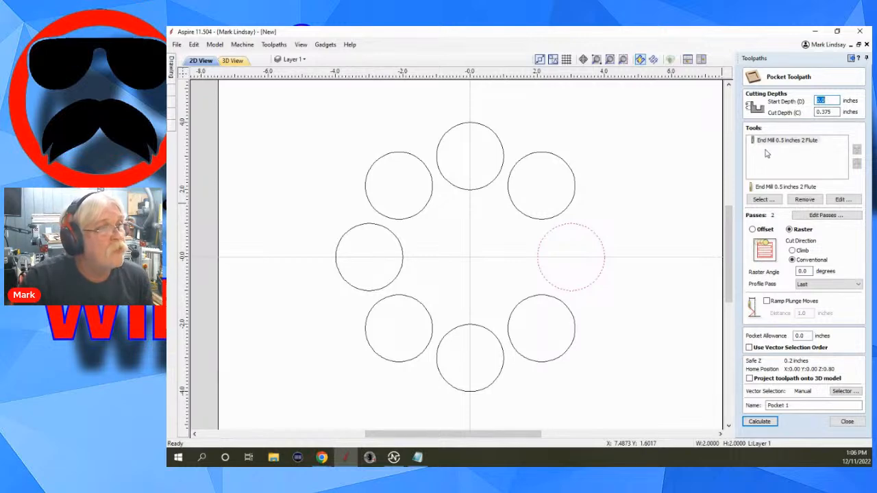
left_click(761, 422)
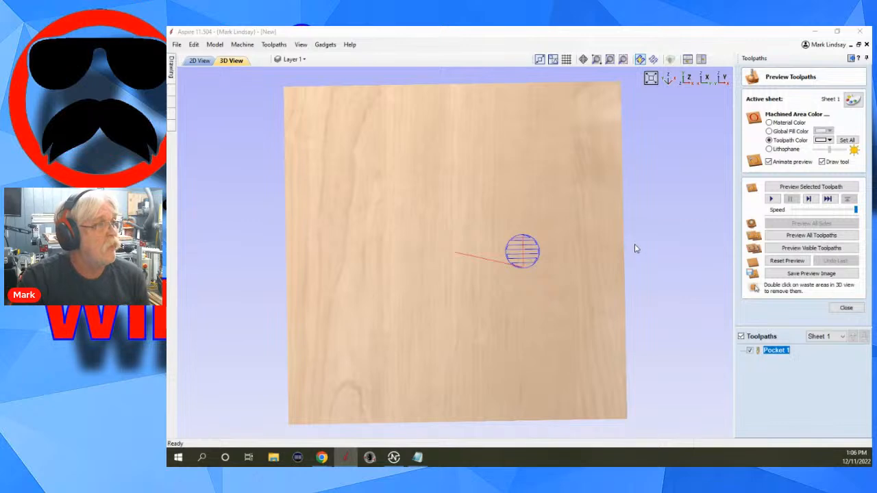
Simulate the pocket toolpath in the 3D preview and inspect the cut recess up close from an angle.
left_click(811, 187)
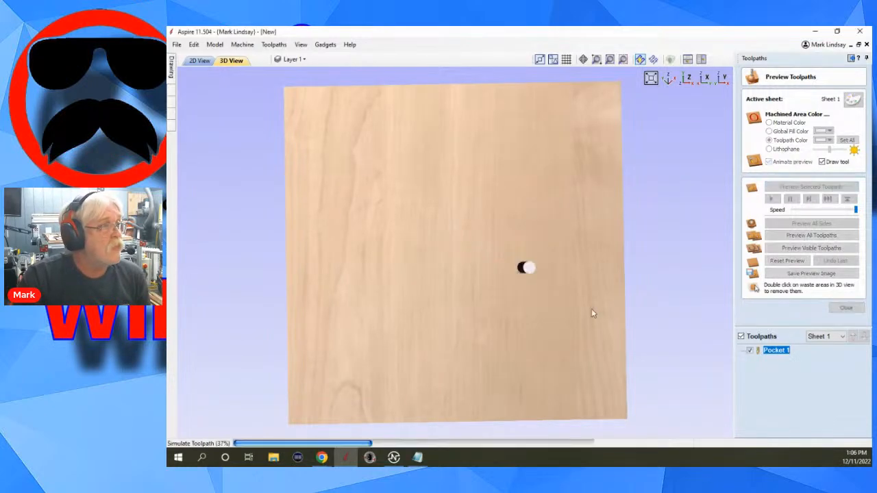
scroll(511, 267, "up", 5)
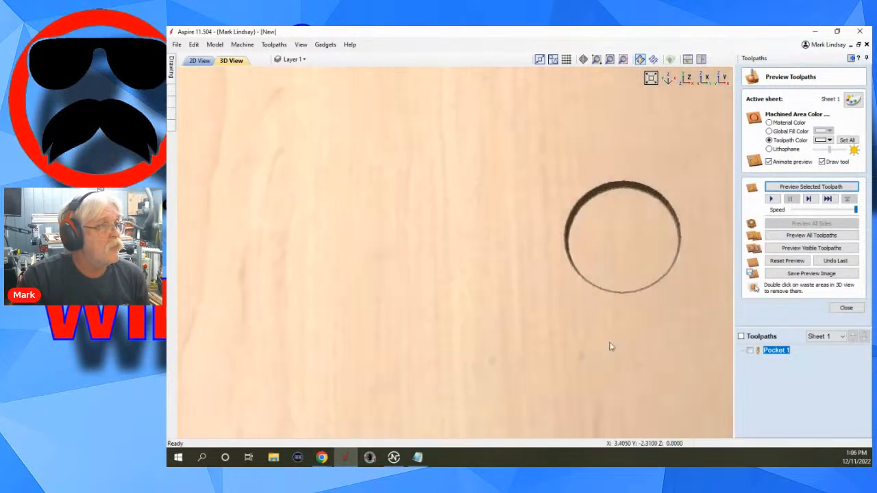
left_click_drag(612, 347, 546, 309)
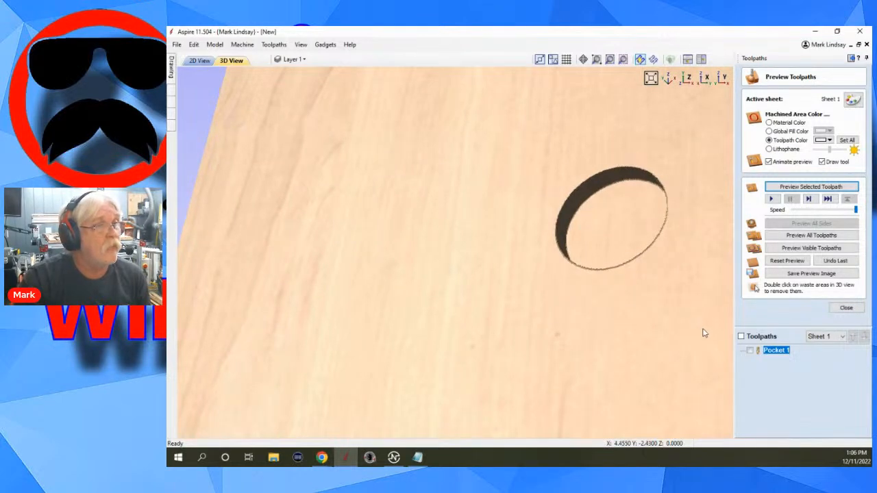
left_click_drag(705, 333, 718, 334)
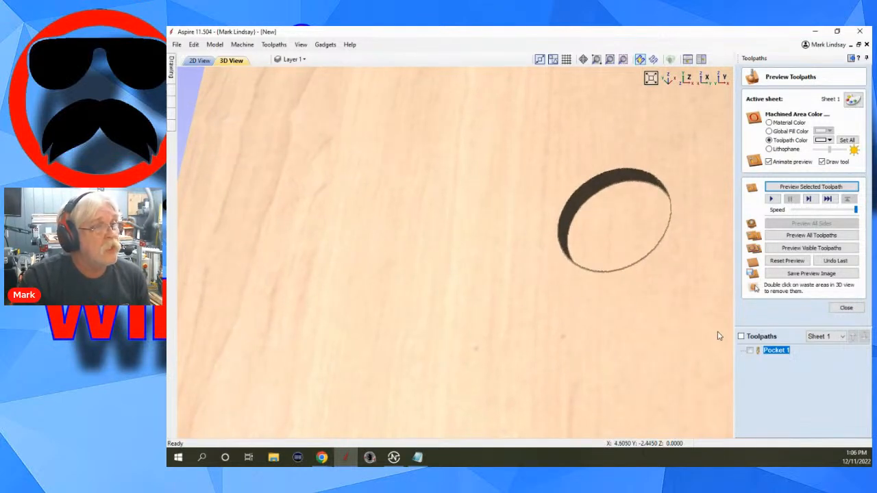
left_click(848, 307)
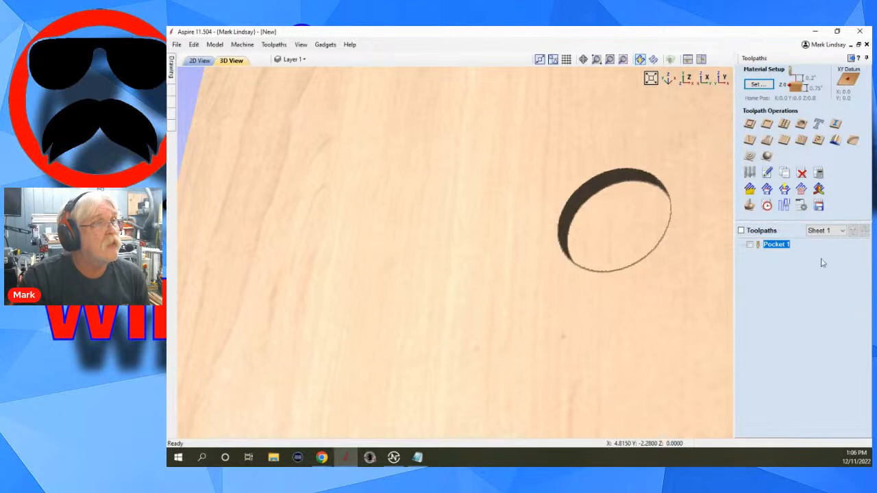
Start a 2D profile toolpath on the same selected circle with a cut depth of 0.25 inches.
left_click(200, 60)
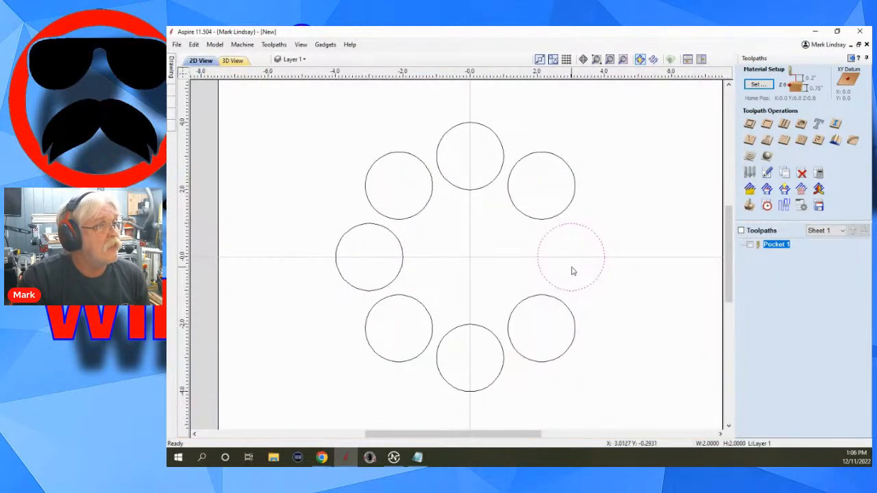
left_click(750, 124)
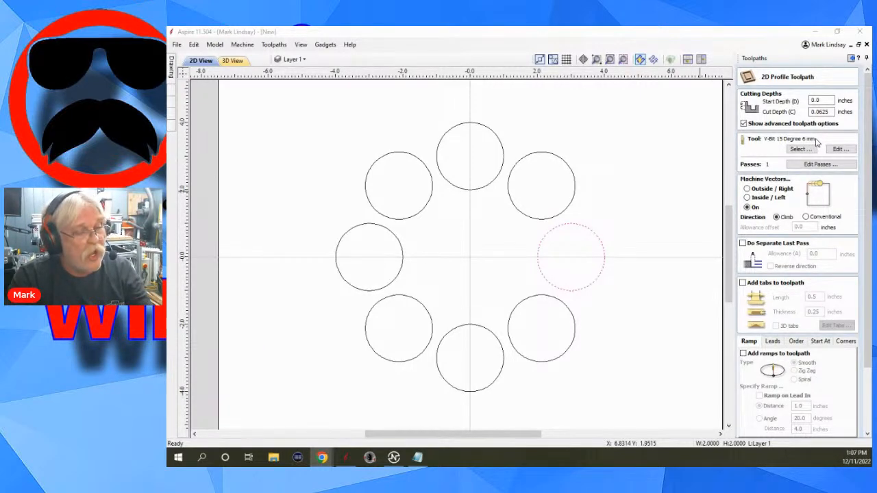
left_click_drag(831, 112, 812, 112)
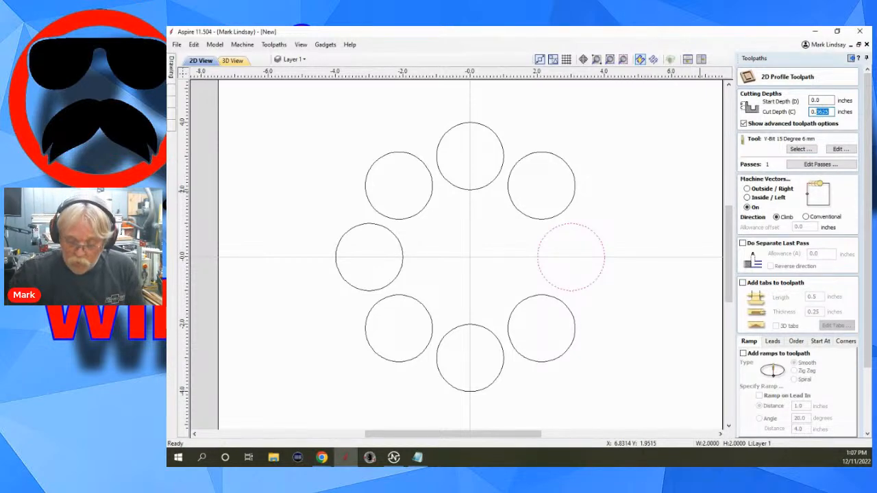
type("0.25")
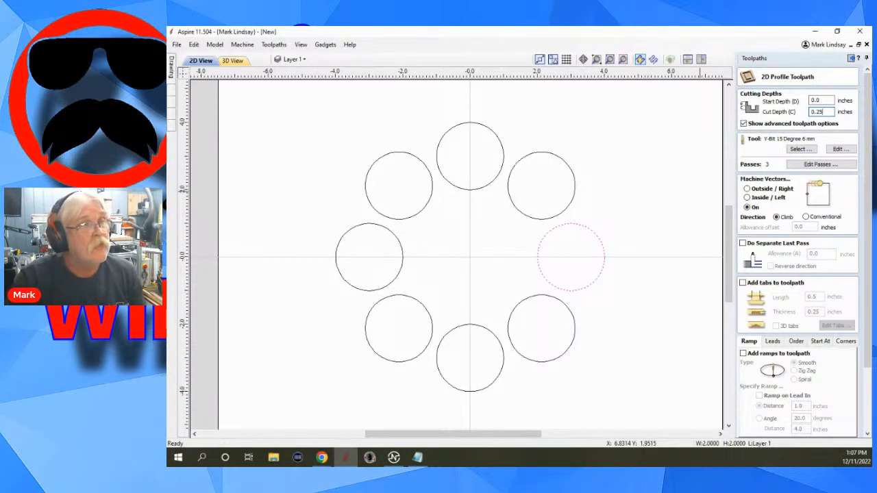
Decline the tool database update and choose the Roundover (.25 Inch) Point Cutting form tool for the profile toolpath.
left_click(801, 149)
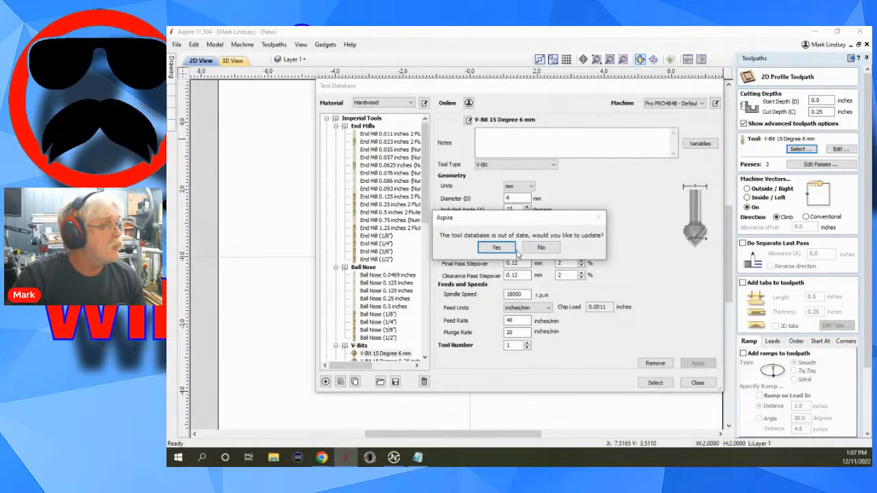
left_click(541, 249)
scroll(396, 267, "down", 9)
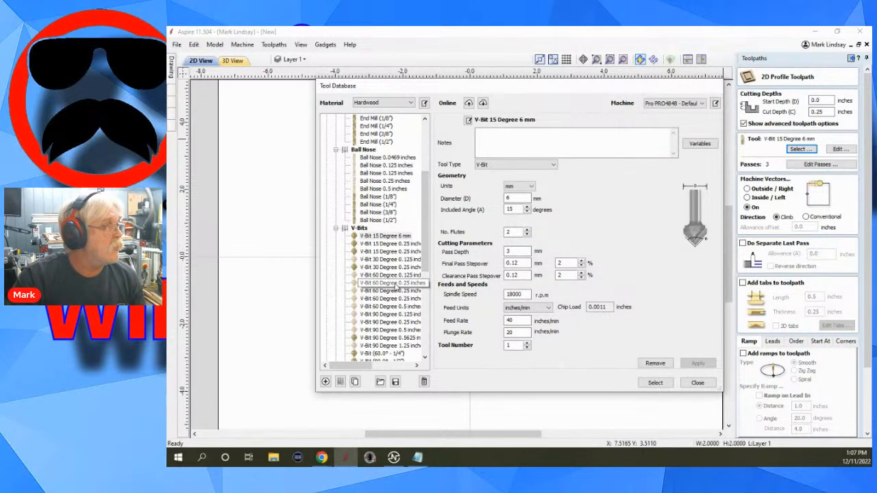
scroll(390, 277, "down", 1)
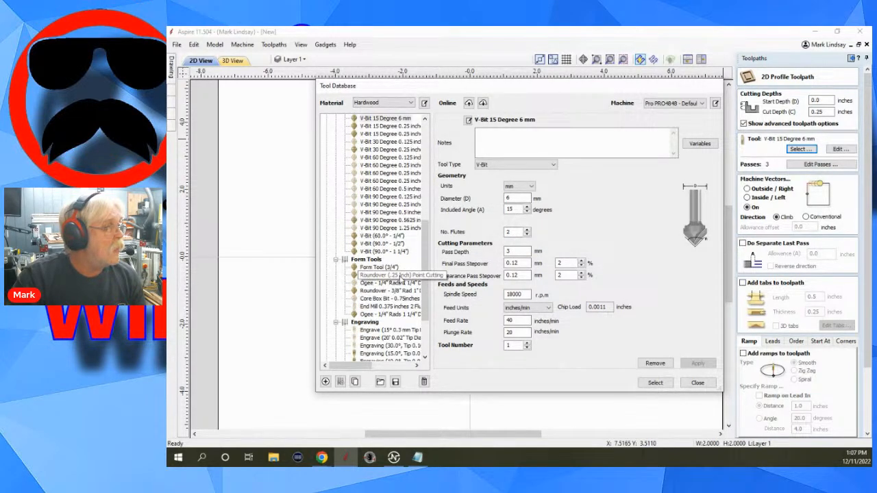
left_click(402, 276)
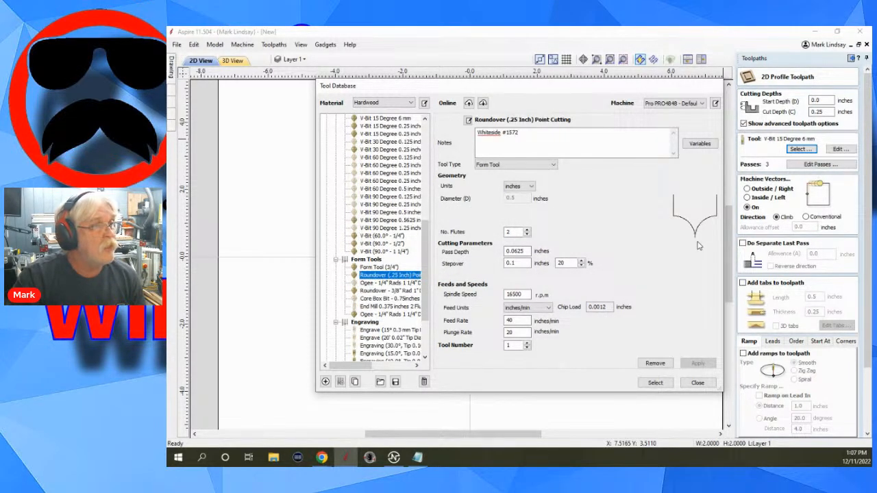
left_click(647, 383)
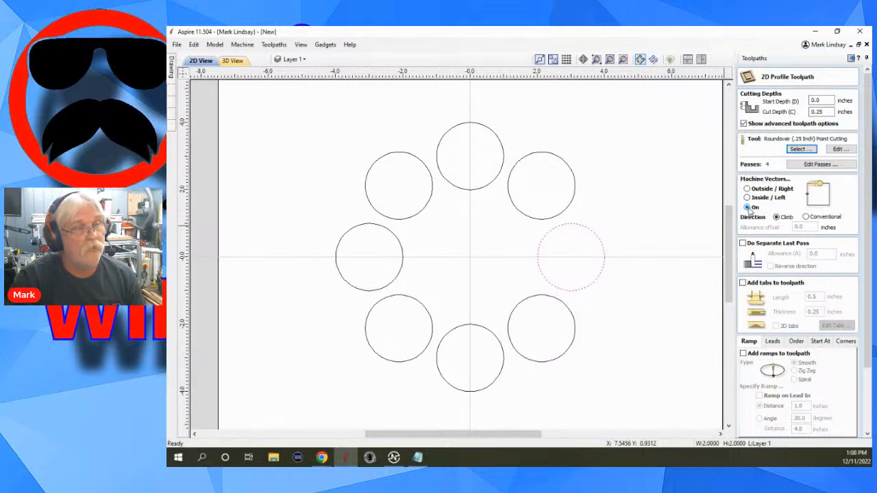
Calculate the profile toolpath with the tool running on the circle vector in the climb direction.
scroll(773, 214, "down", 2)
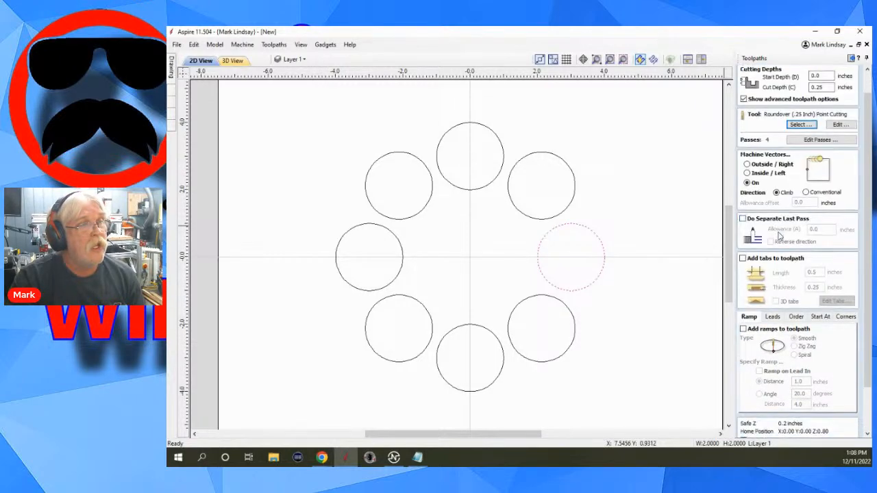
scroll(786, 225, "down", 1)
scroll(795, 198, "down", 3)
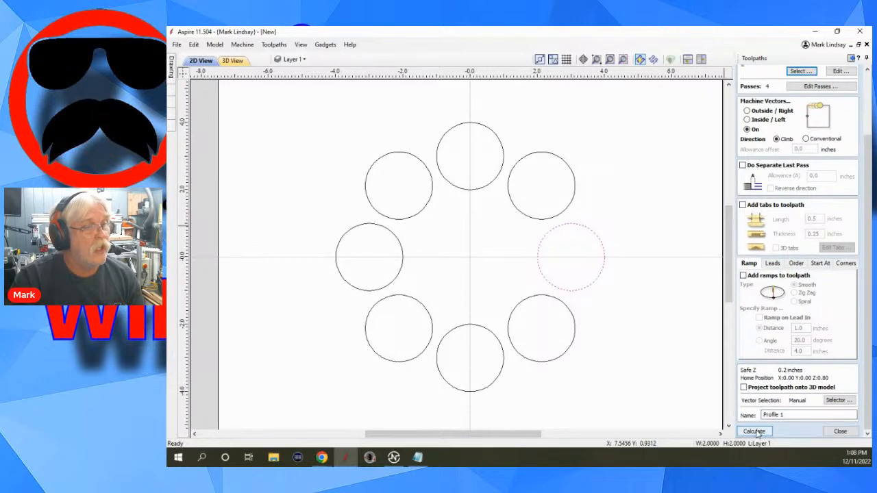
left_click(754, 431)
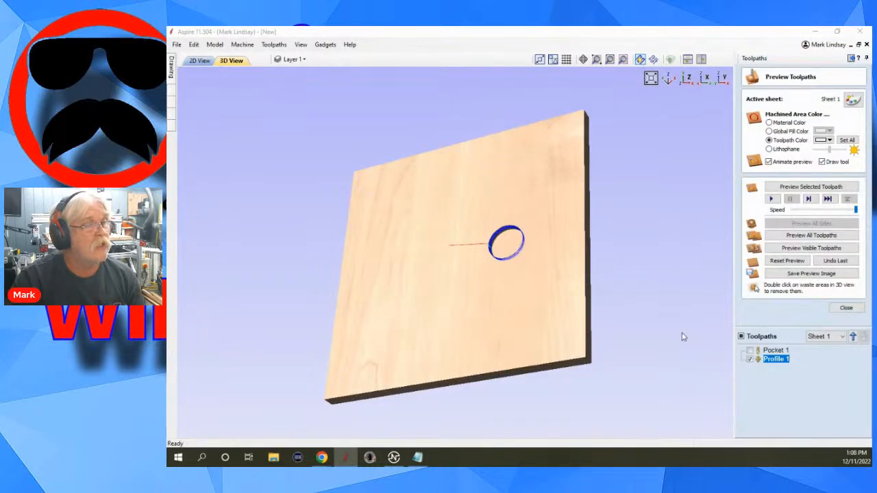
Simulate the roundover profile toolpath in the 3D preview and inspect the rounded edge around the pocket.
scroll(439, 263, "up", 4)
scroll(601, 215, "up", 3)
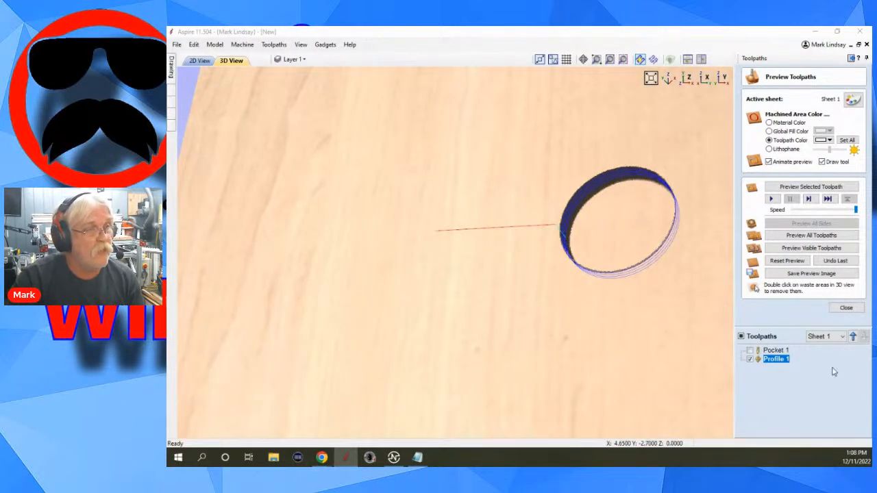
left_click(803, 187)
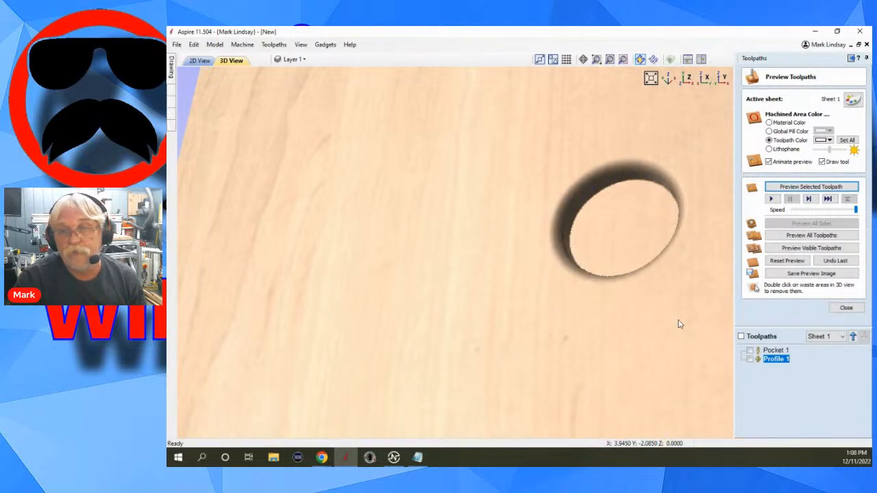
left_click_drag(680, 324, 689, 341)
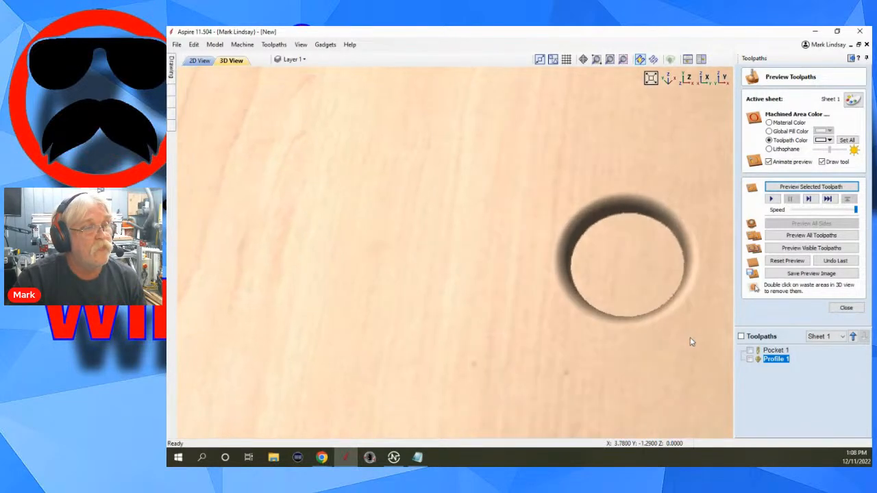
left_click(847, 309)
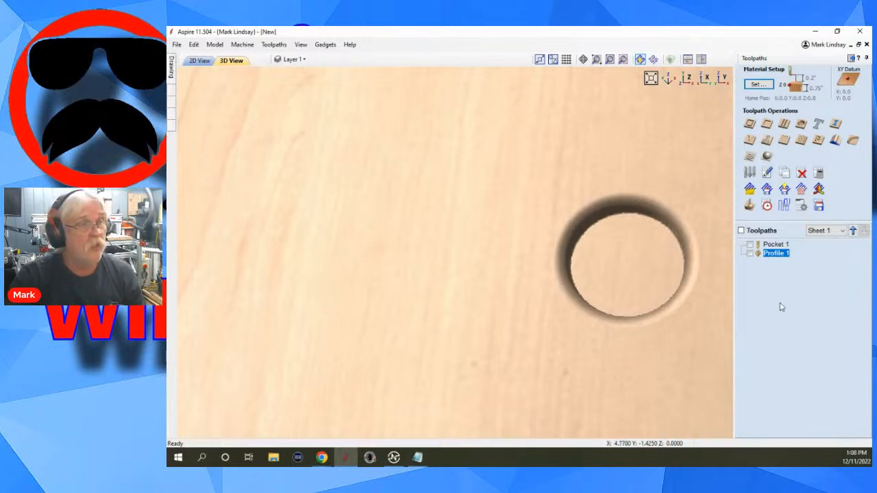
Review the estimated machining times of the pocket and profile toolpaths in the toolpaths summary.
left_click(767, 206)
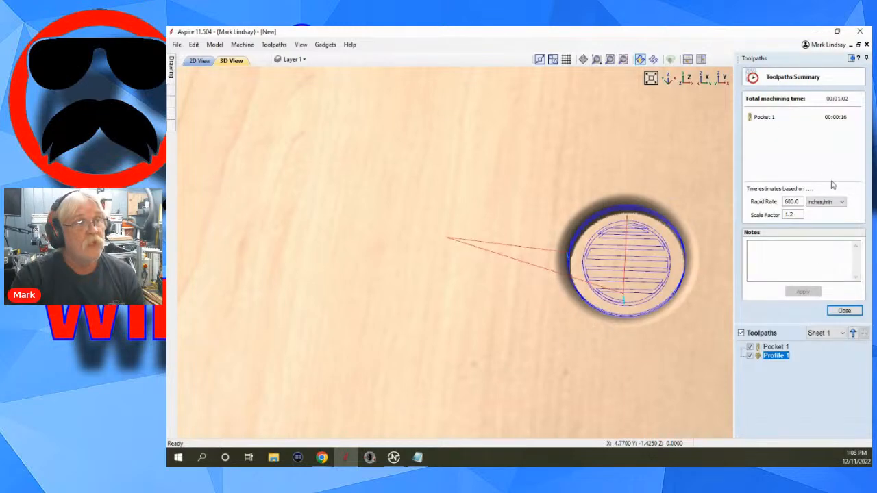
mouse_move(759, 131)
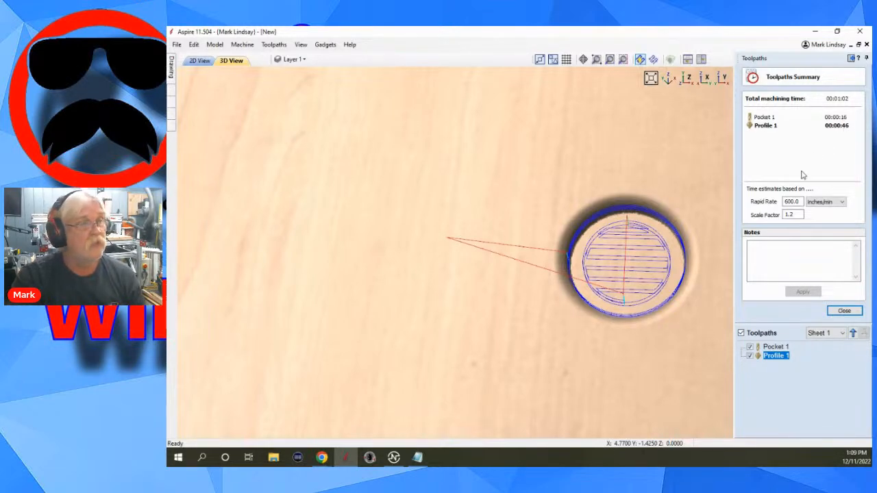
left_click_drag(674, 321, 629, 300)
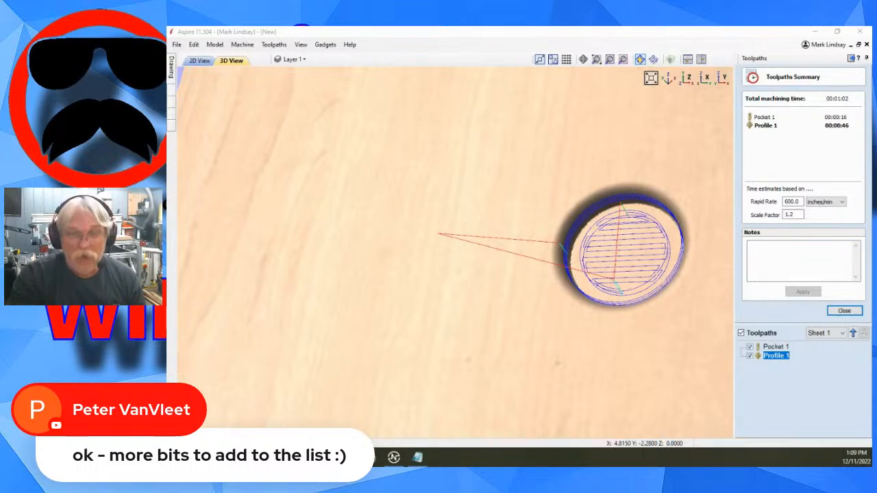
left_click(845, 311)
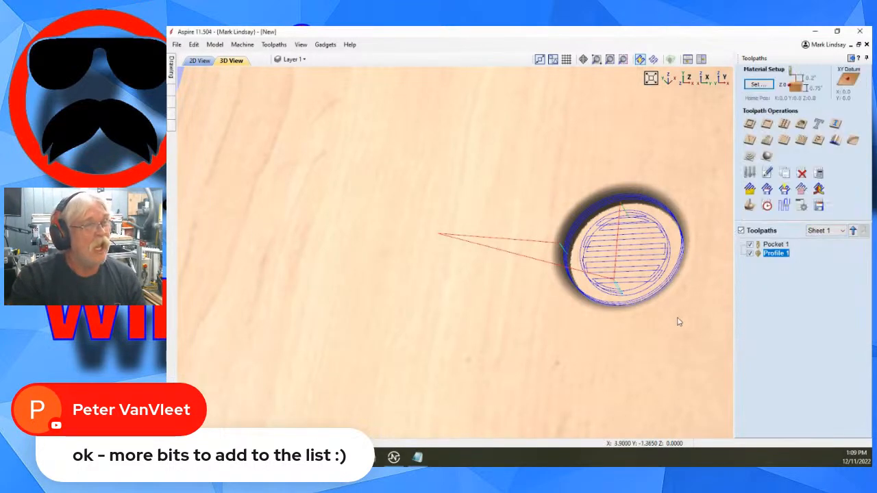
Hide both toolpaths in the 3D view and undo the last simulated cut in the toolpath preview.
left_click(751, 253)
left_click(751, 245)
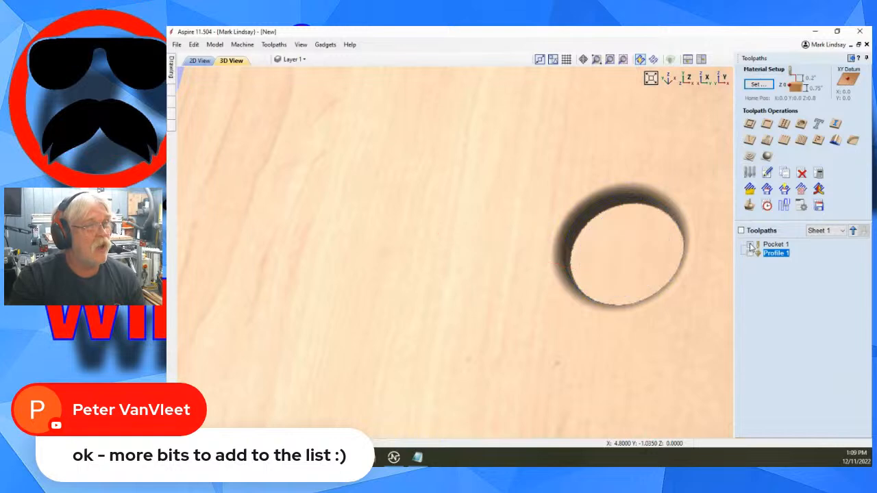
left_click(750, 205)
left_click(831, 261)
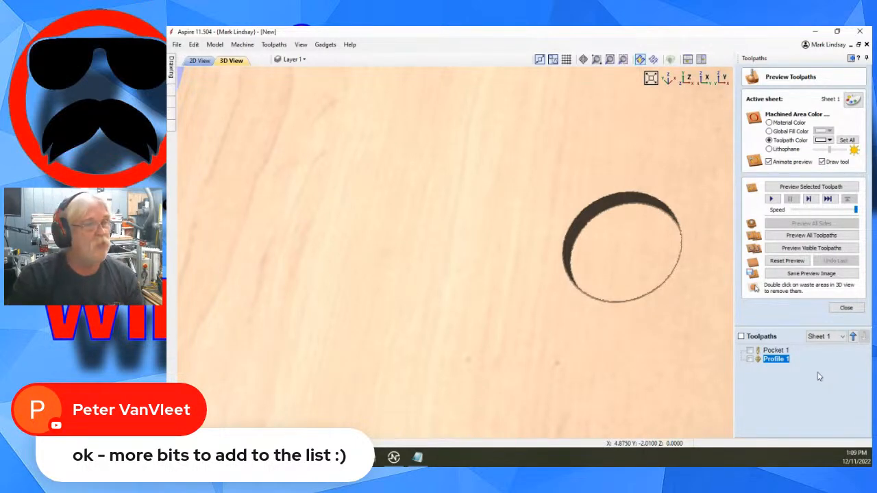
left_click(846, 308)
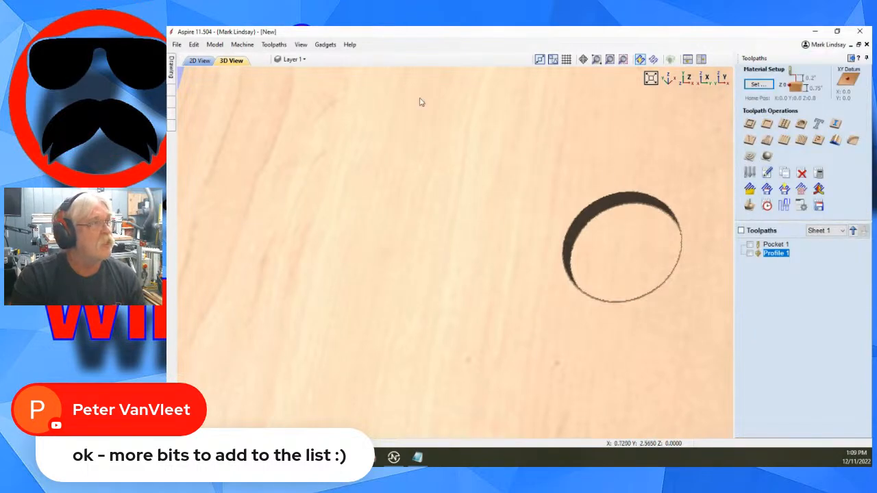
Edit the Profile 1 toolpath to a 0.125 inch cut depth with the V-Bit 90 Degree 0.5625 inches tool, declining the database update.
double_click(777, 254)
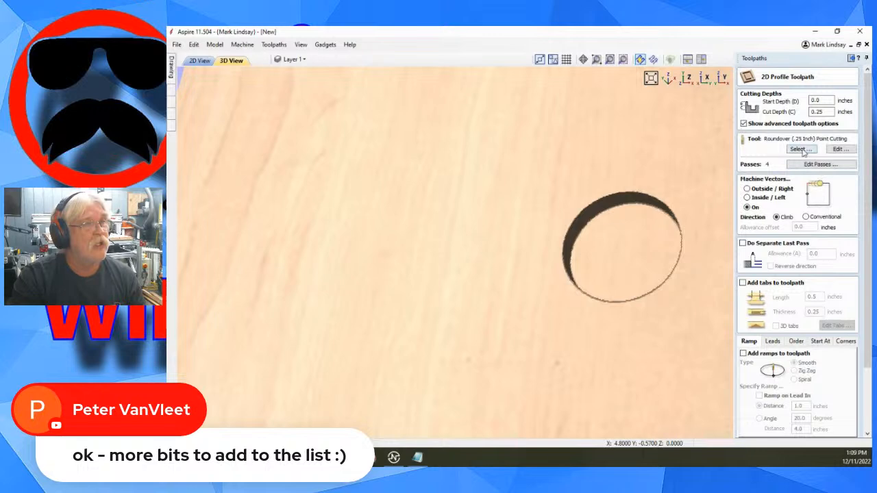
left_click(814, 112)
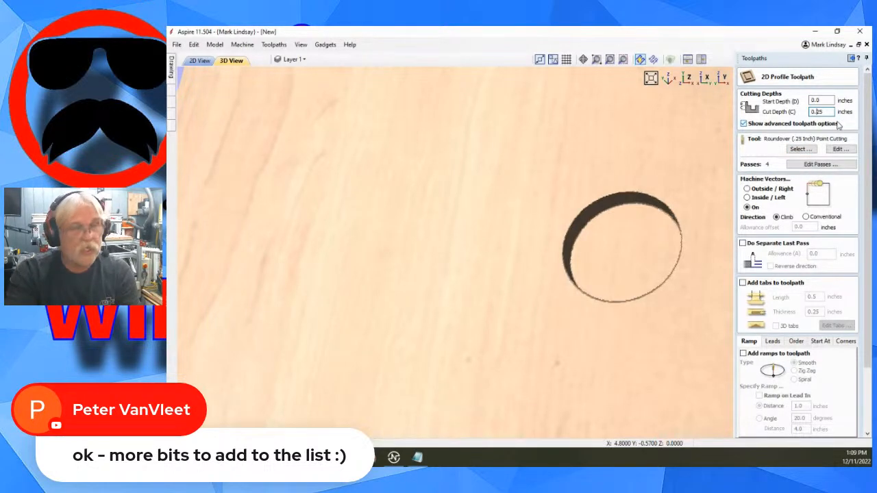
left_click(801, 149)
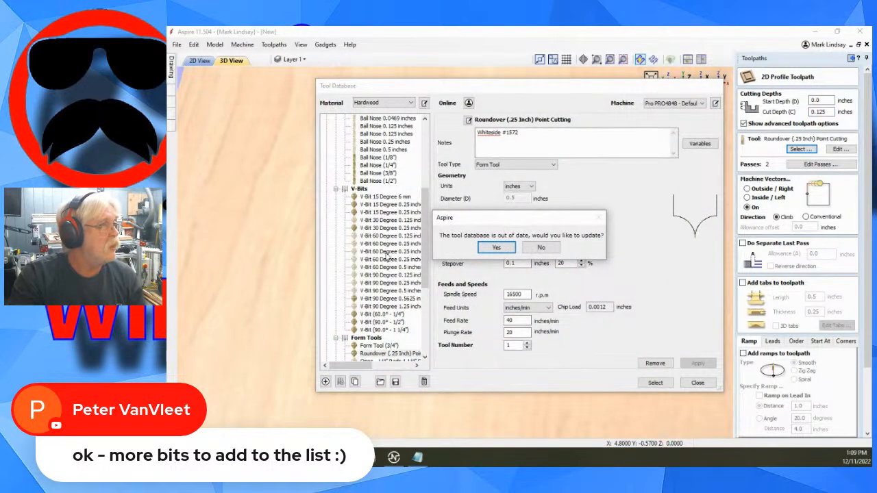
left_click(541, 249)
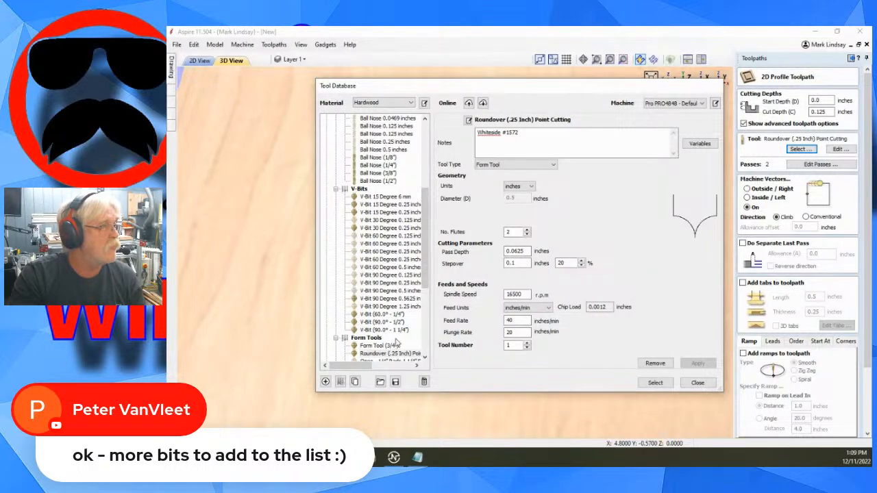
left_click(401, 301)
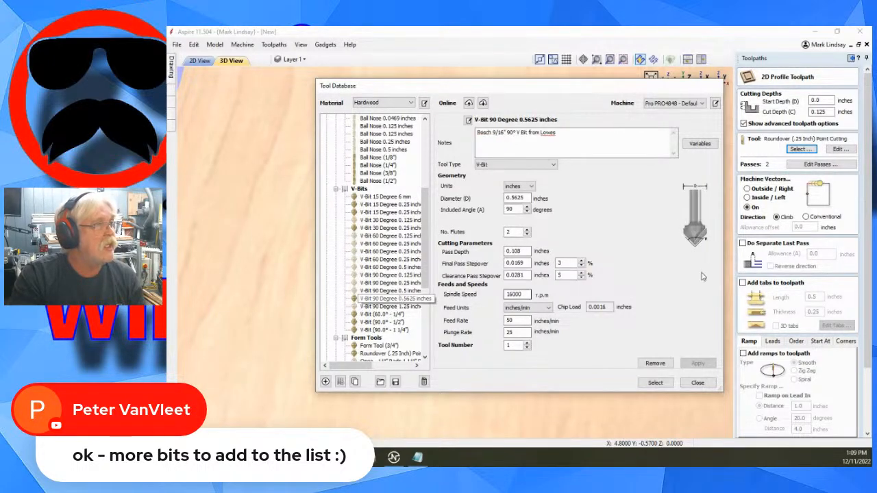
left_click(655, 382)
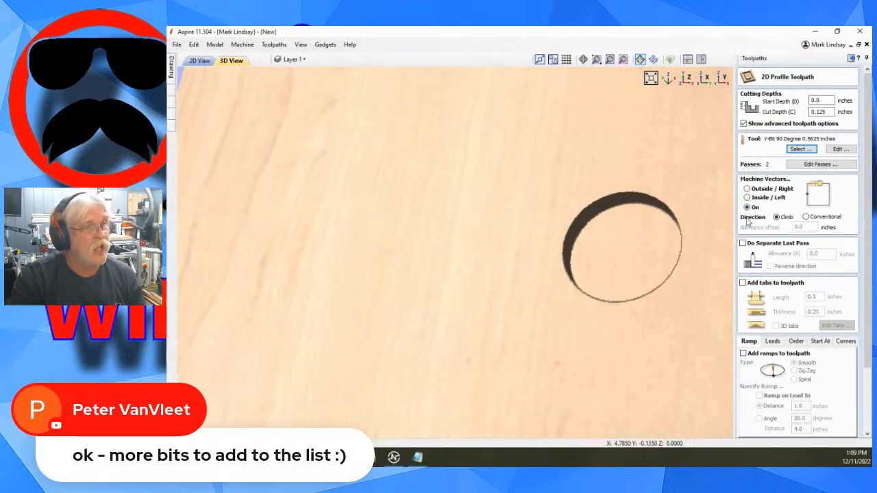
Recalculate the Profile 1 toolpath with the V-bit running on the circle vector.
scroll(778, 309, "down", 3)
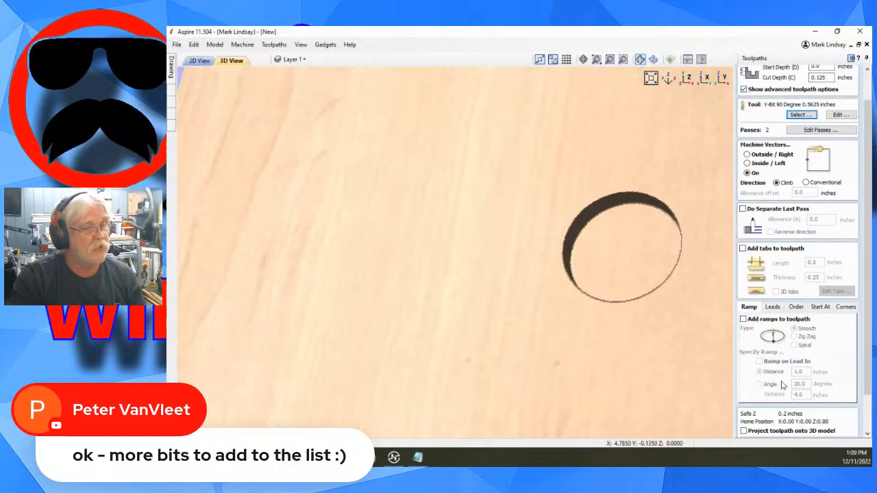
scroll(784, 386, "down", 4)
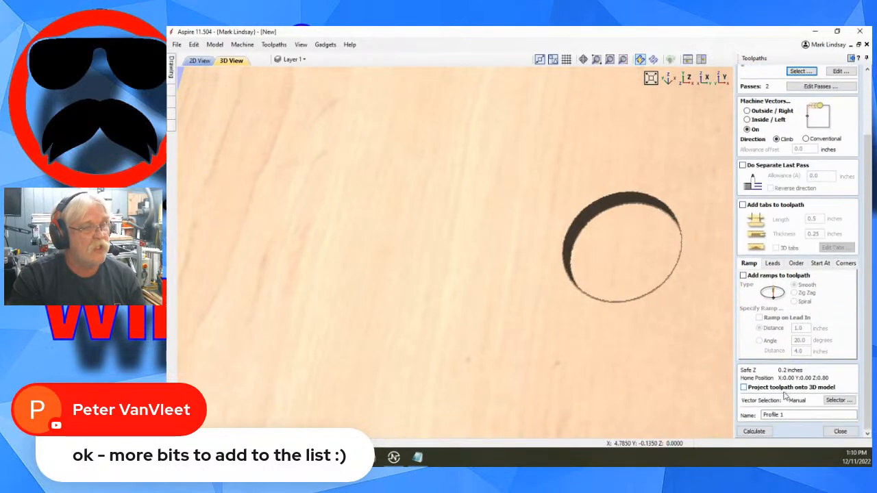
left_click(754, 431)
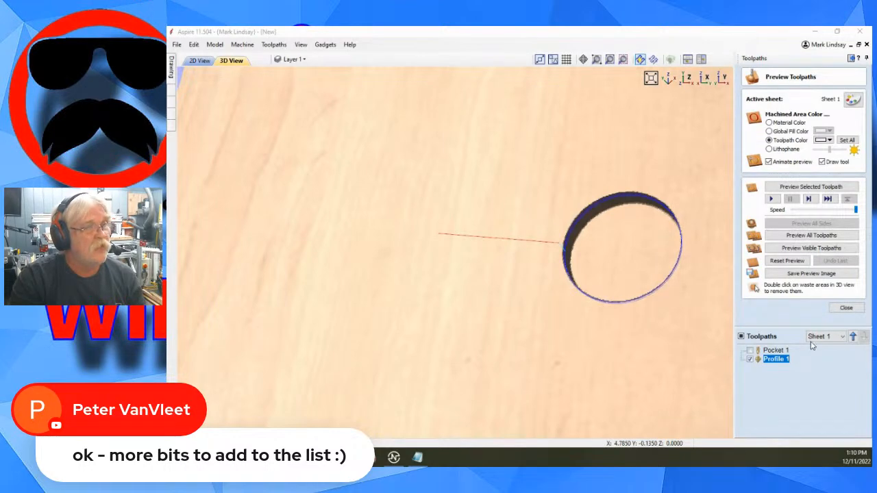
Simulate the V-bit profile toolpath in the 3D preview and inspect the chamfered edge around the pocket from several angles.
left_click(817, 187)
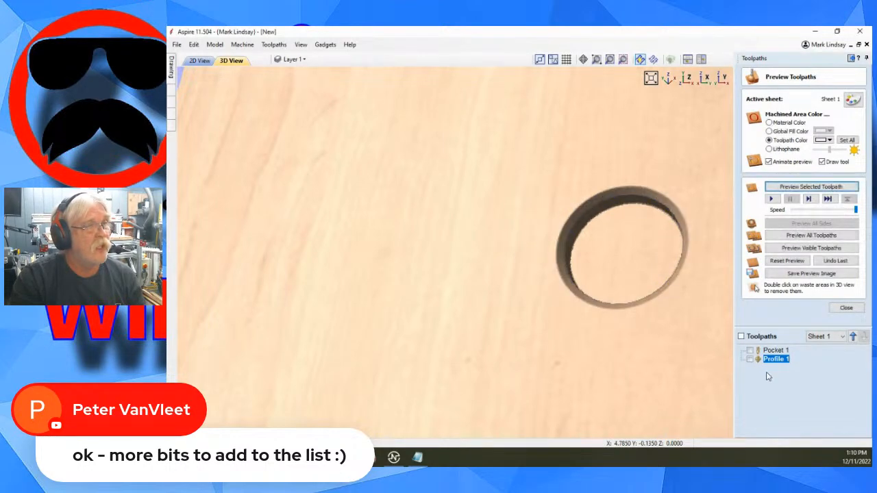
left_click_drag(635, 383, 591, 356)
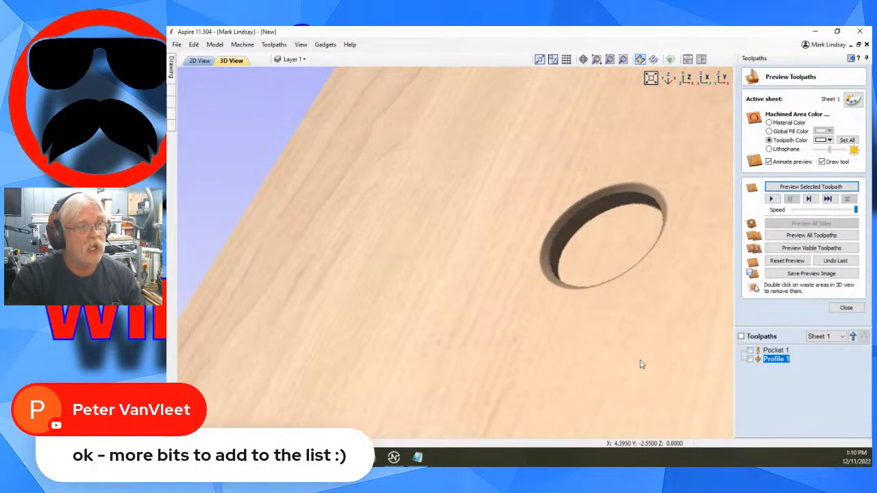
left_click_drag(681, 312, 503, 317)
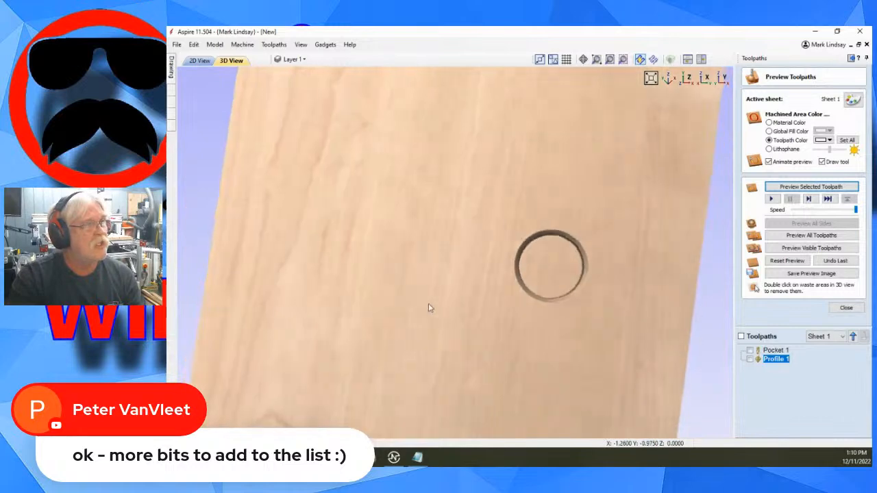
left_click_drag(429, 308, 448, 290)
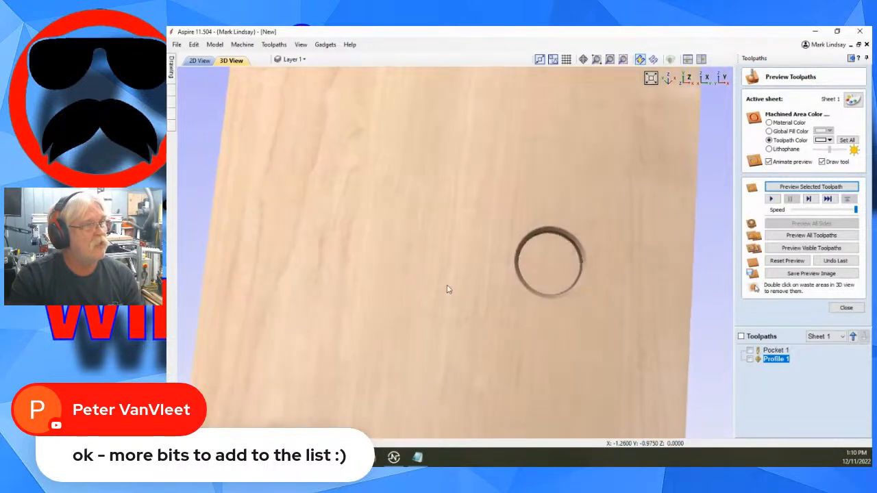
left_click_drag(616, 186, 581, 176)
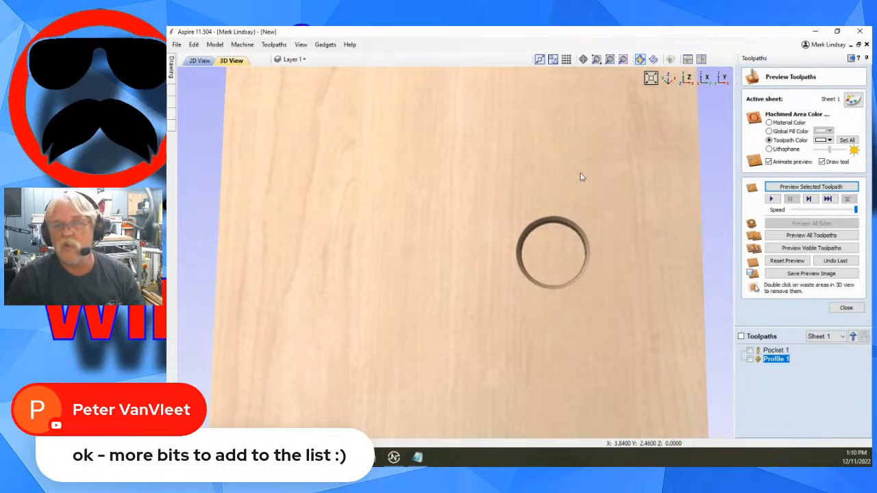